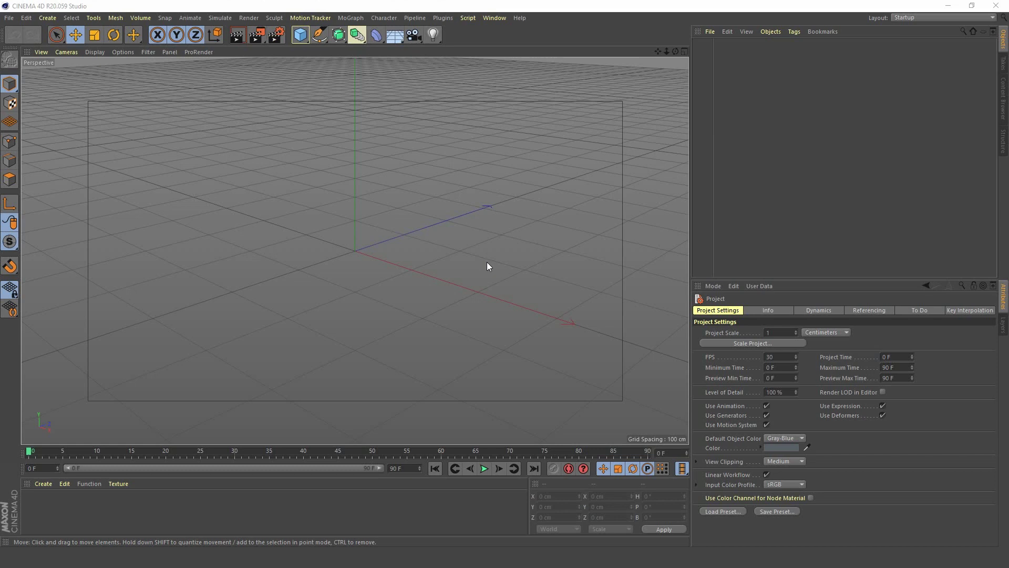
Add a Sweep object to the scene, then delete it again.
left_click(339, 35)
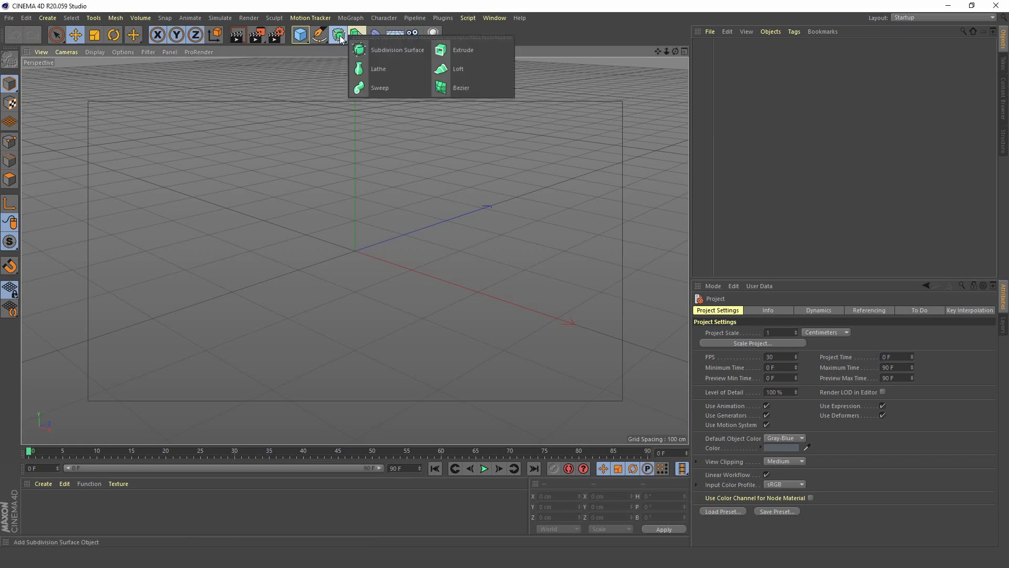
left_click(393, 87)
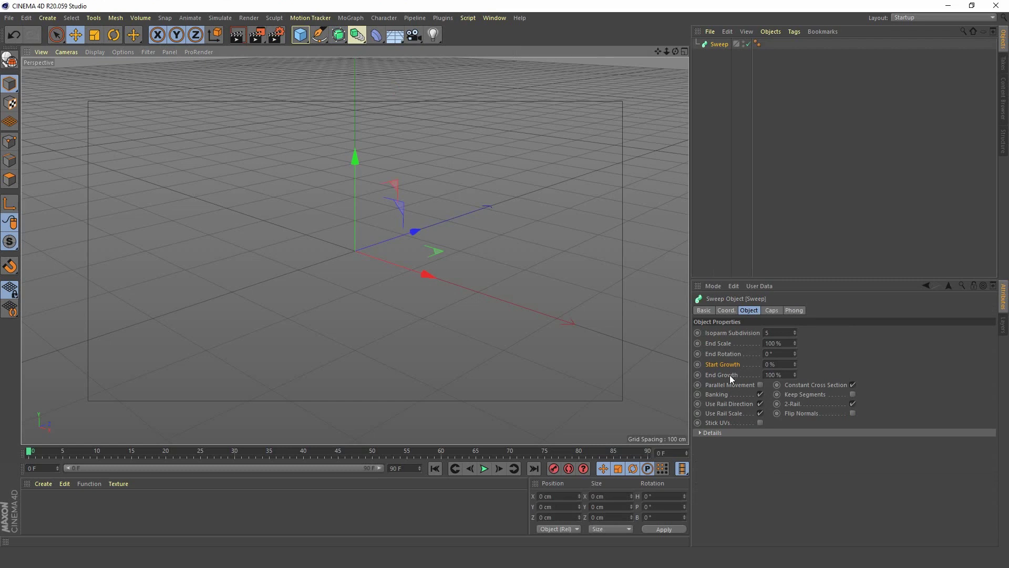
left_click(715, 45)
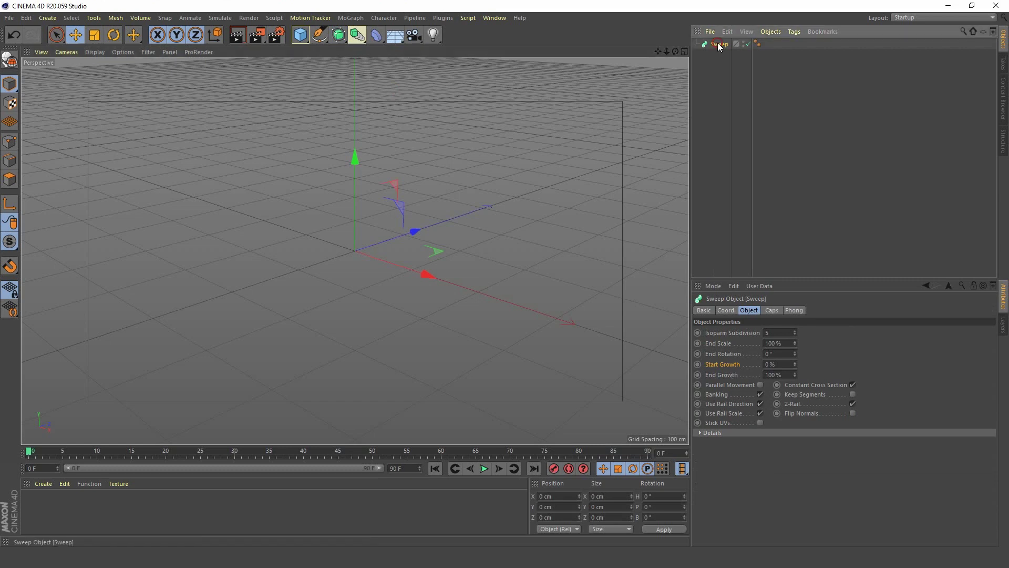
key("Delete")
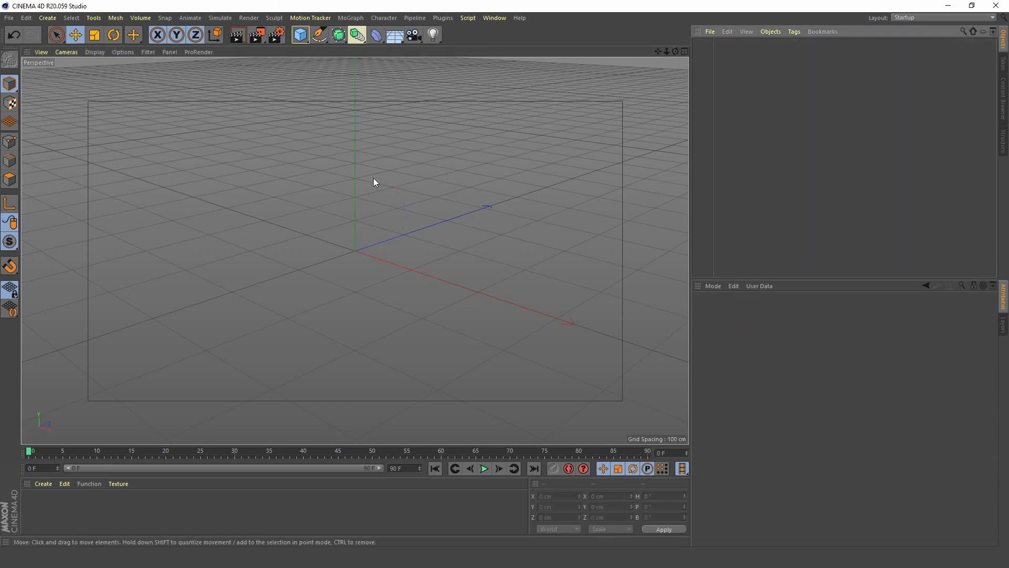
Take the Pen tool and maximise the Top view from the four-view layout.
left_click(319, 36)
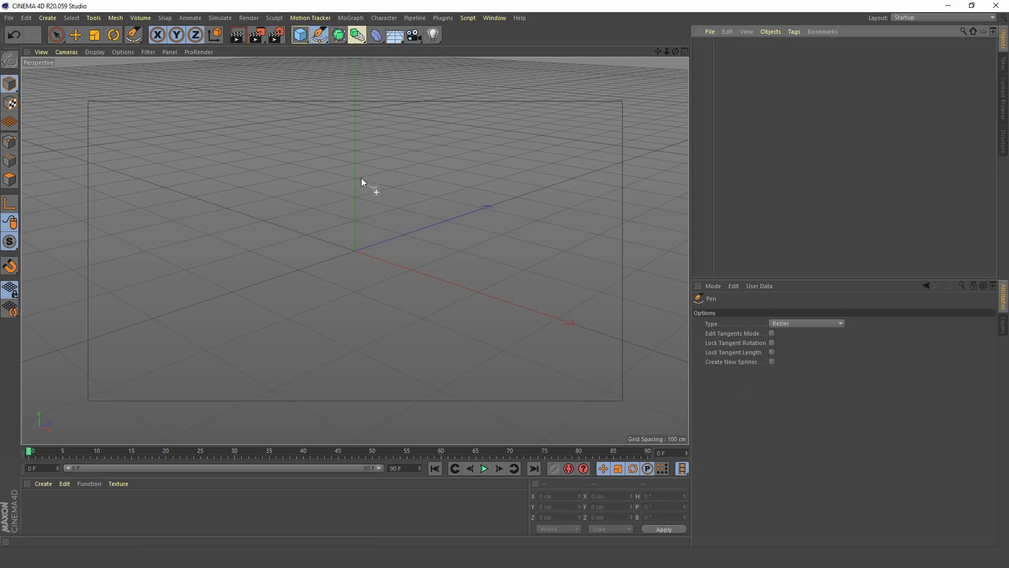
middle_click(362, 178)
middle_click(510, 141)
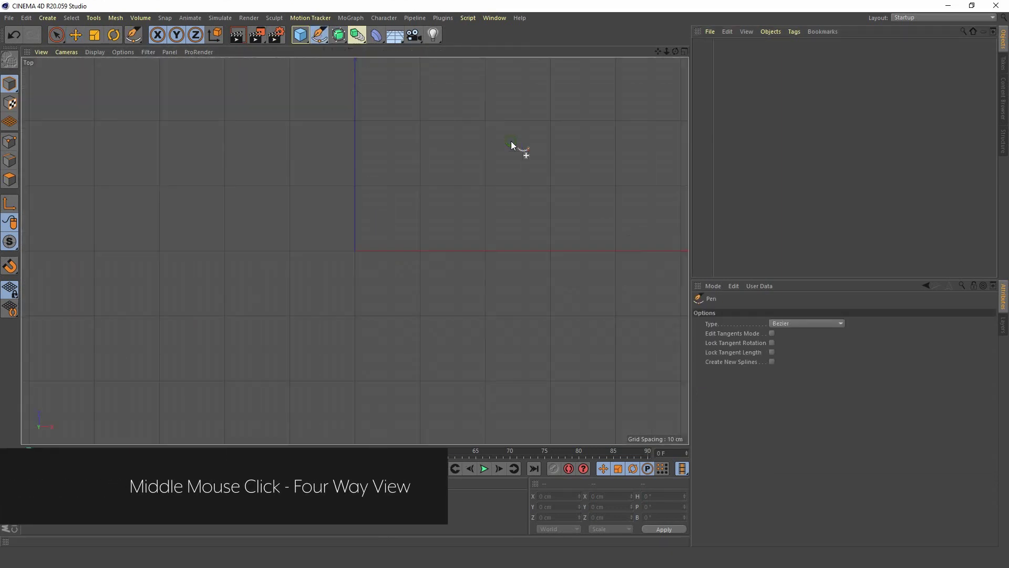
Draw a trial spline with a rounded corner through the origin, then undo all its points.
left_click(159, 122)
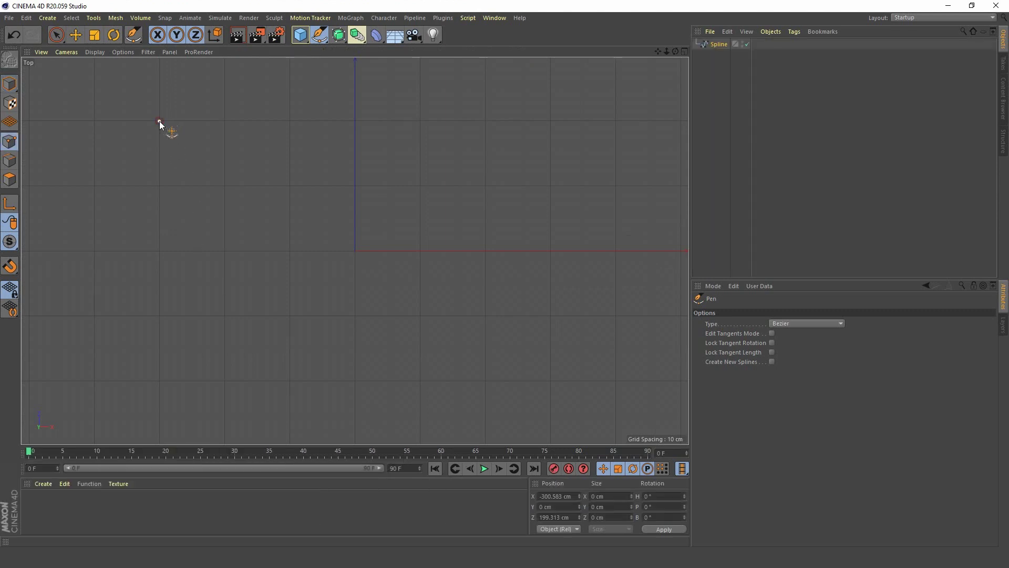
left_click(323, 120)
left_click_drag(356, 154, 355, 185)
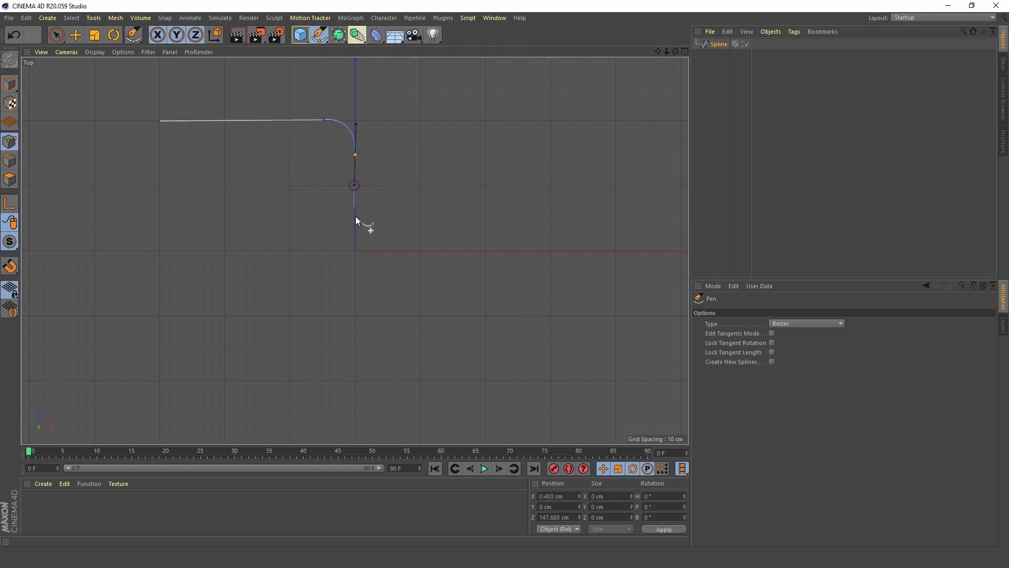
left_click(355, 251)
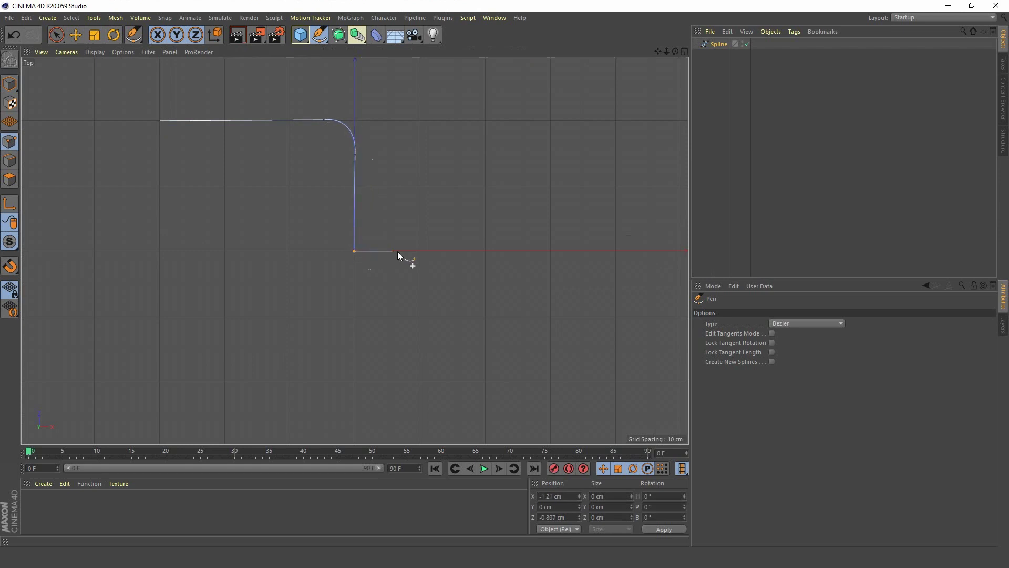
left_click(486, 250)
key("ctrl+z")
key("ctrl+z")
key("ctrl+z")
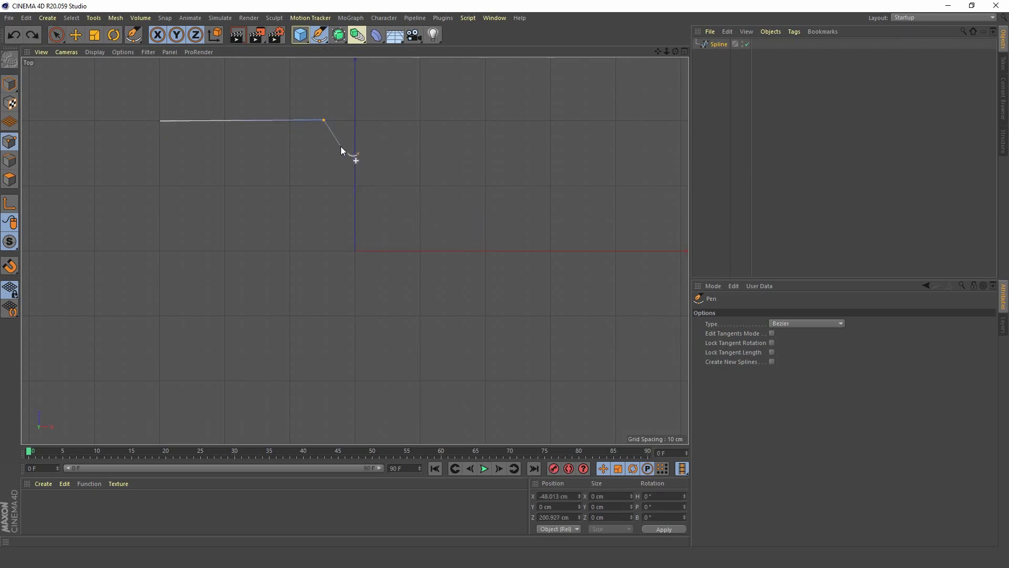
key("ctrl+z")
key("ctrl+z")
key("ctrl+z")
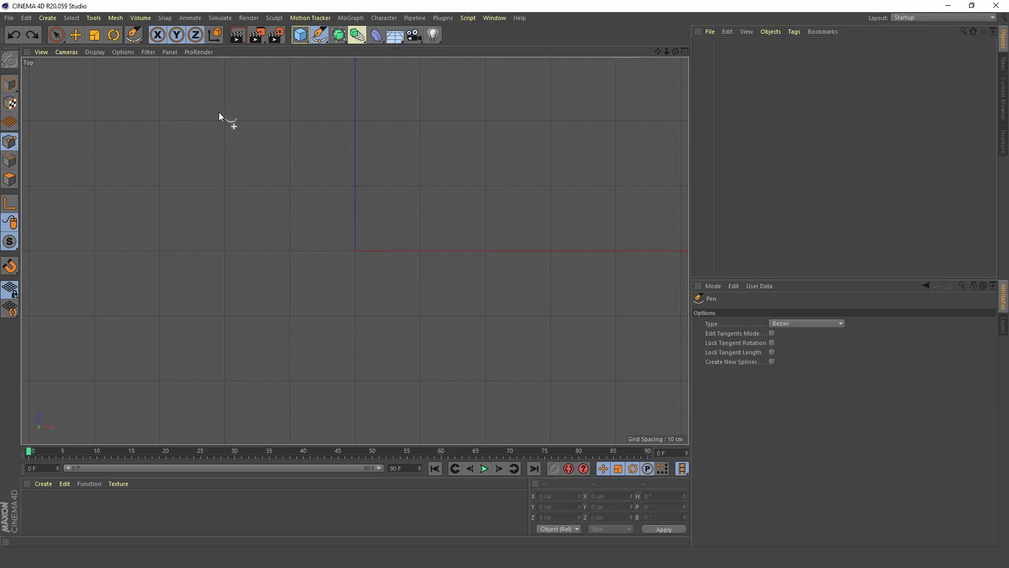
Toggle Enable Quantizing in the Snap flyout so spline points land on fixed steps.
left_click(10, 267)
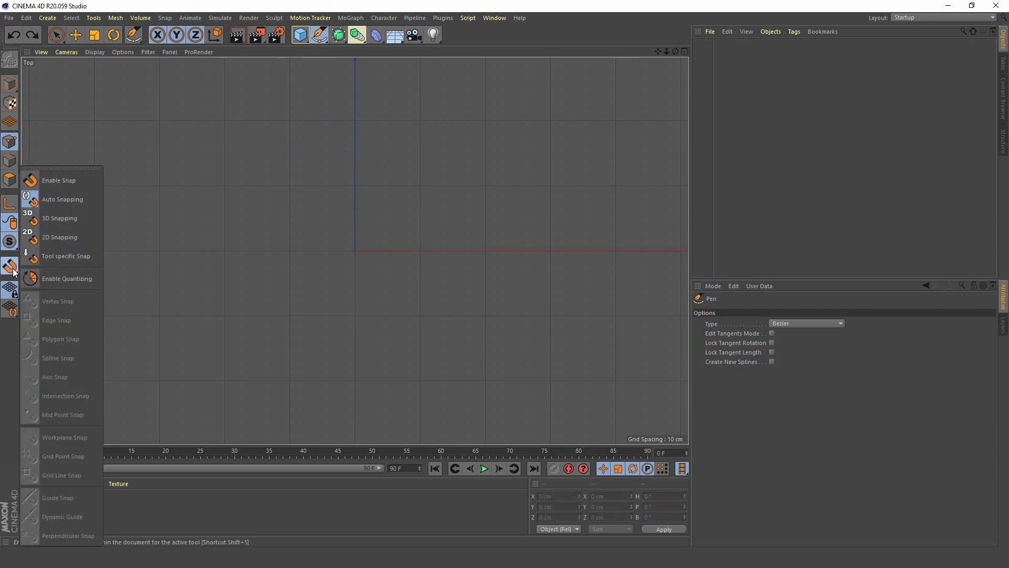
left_click(78, 279)
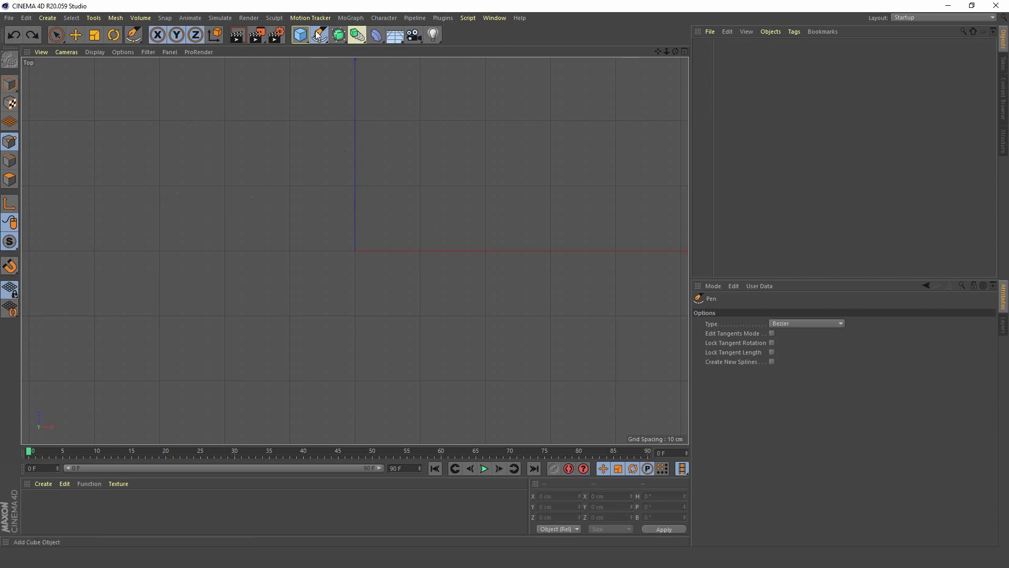
left_click(10, 265)
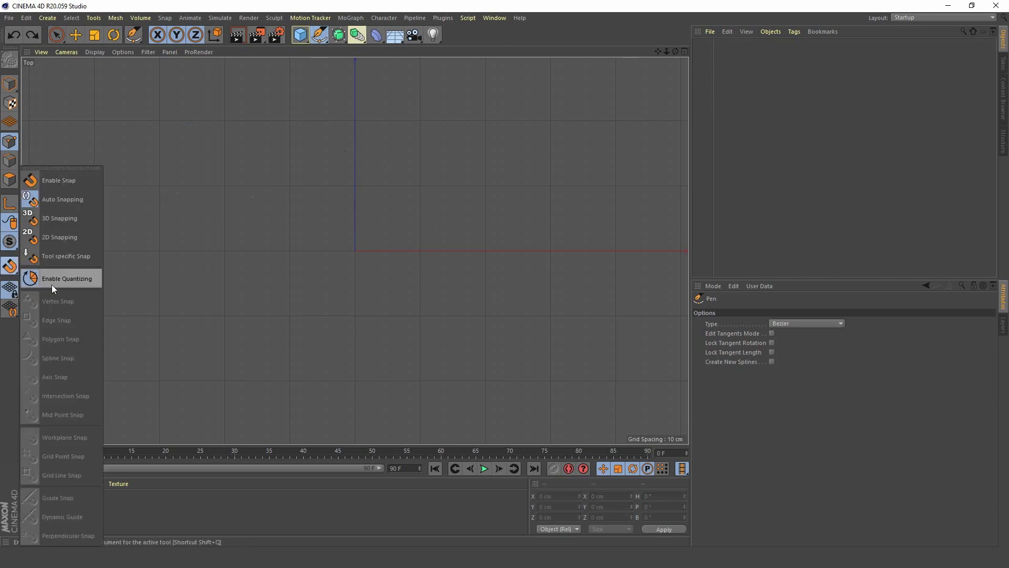
left_click(83, 282)
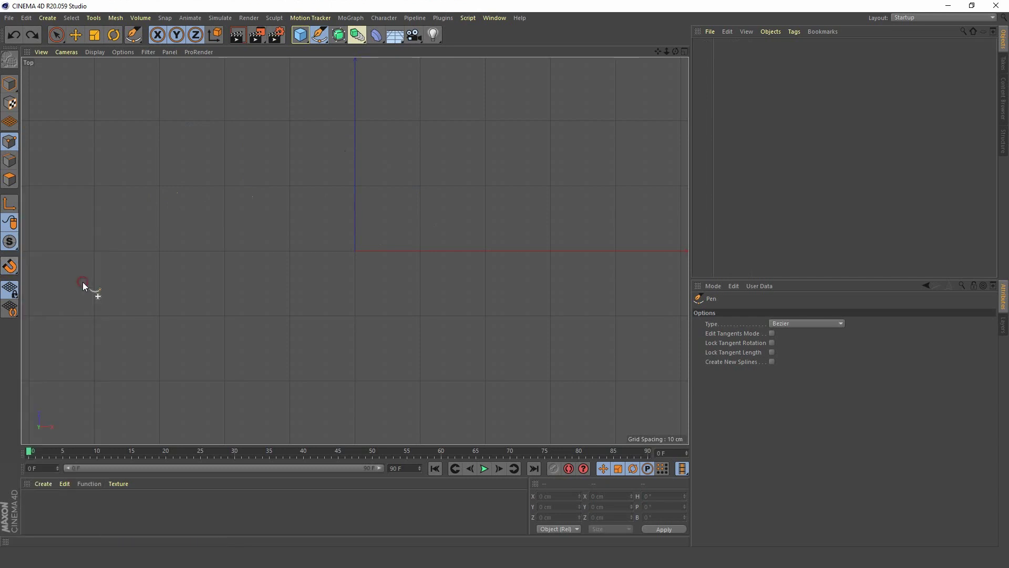
Start the spline at the upper left with quantizing on, running right and curving down to Z -50 cm.
left_click(160, 186)
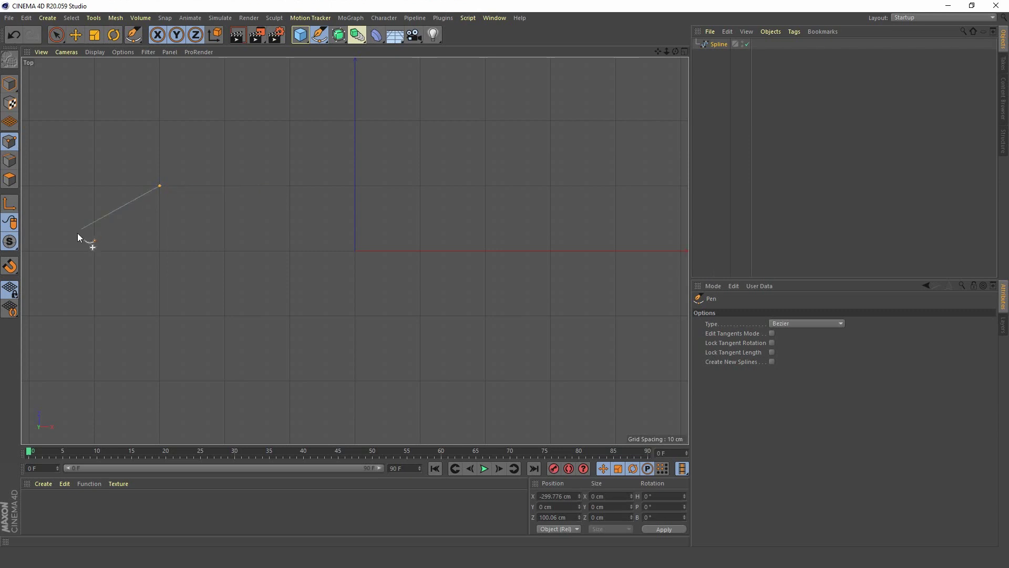
left_click_drag(10, 265, 83, 279)
left_click(258, 185)
left_click(291, 220)
left_click_drag(290, 226, 291, 245)
left_click(290, 284)
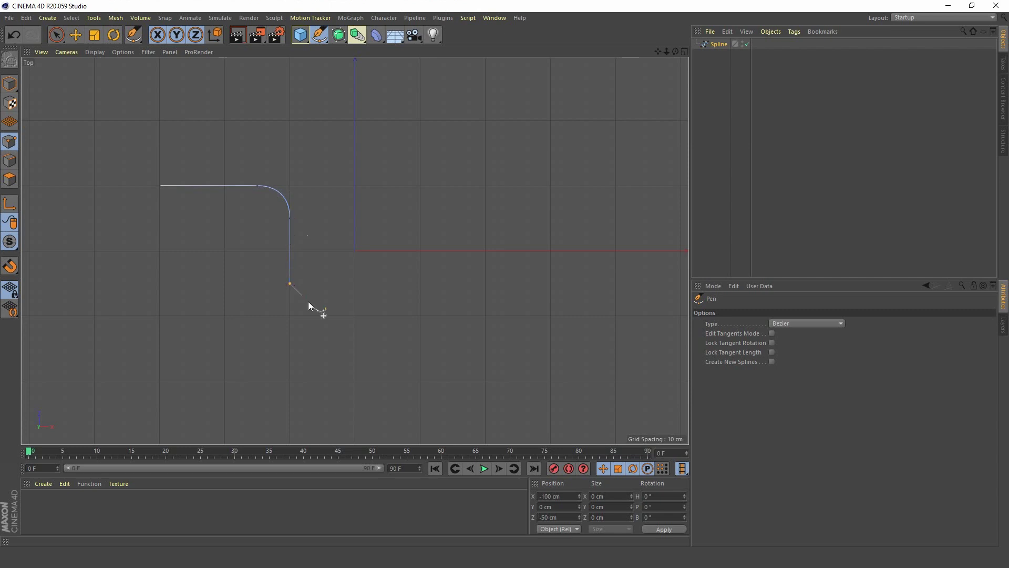
Round along the bottom to X 250 cm, curve up the right side and finish the spline.
left_click_drag(322, 315, 350, 317)
left_click(550, 316)
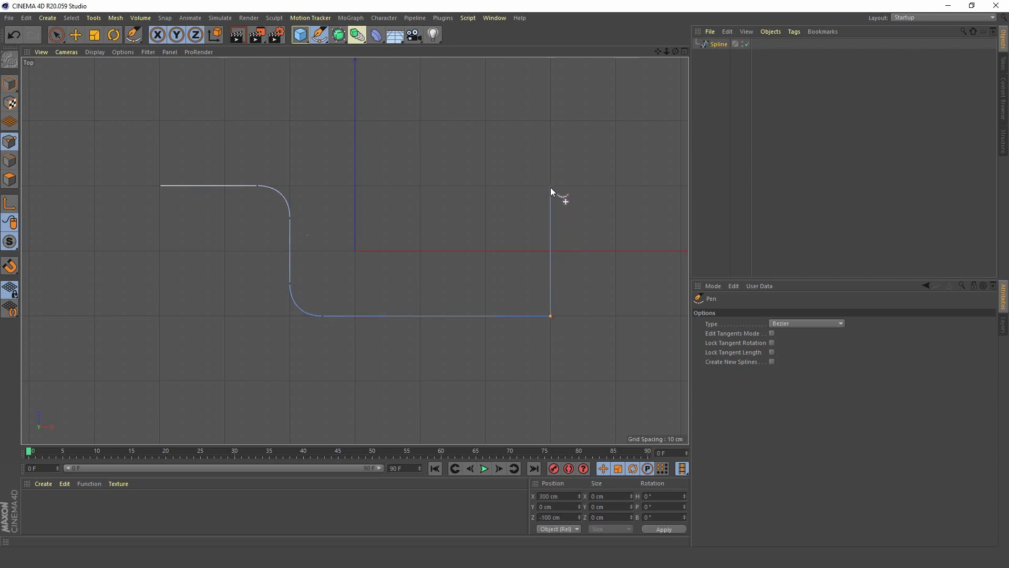
key("ctrl+z")
left_click(521, 317)
left_click_drag(550, 282, 547, 257)
left_click(549, 122)
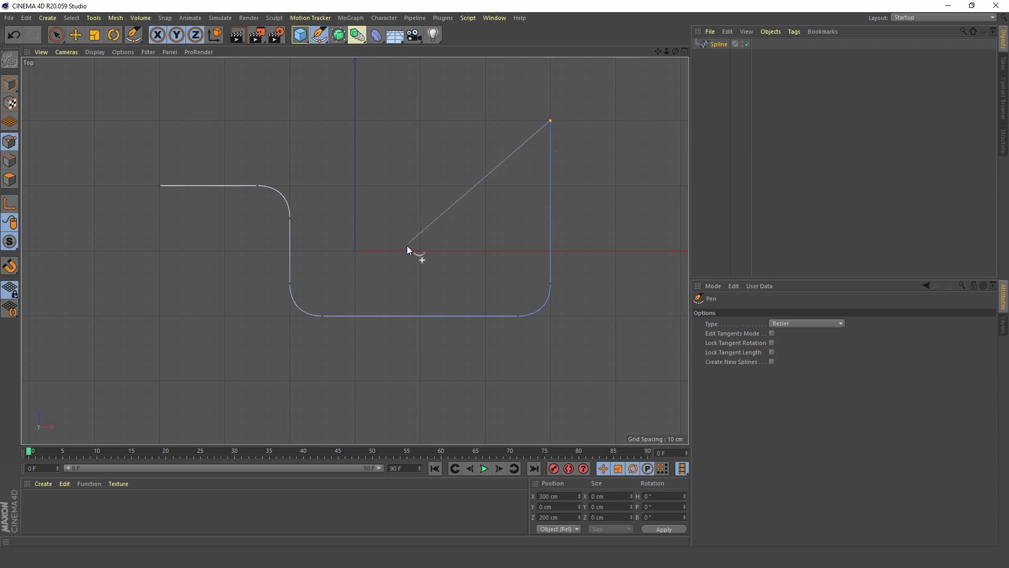
key("Escape")
Undo the last step, create a new 1920 × 1080 px document and fit the artboard.
left_click(25, 17)
left_click(33, 30)
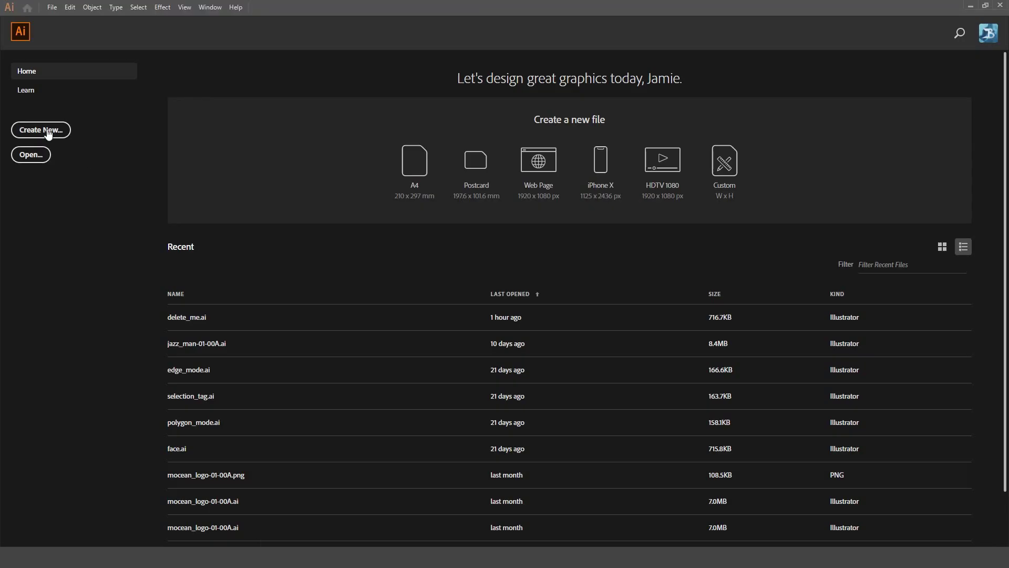
left_click(48, 135)
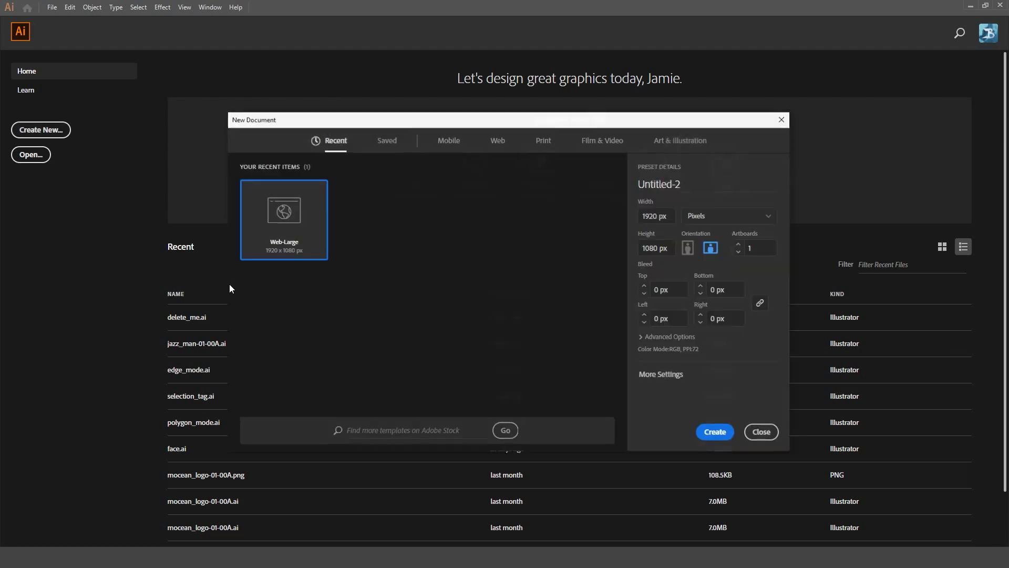
key("Escape")
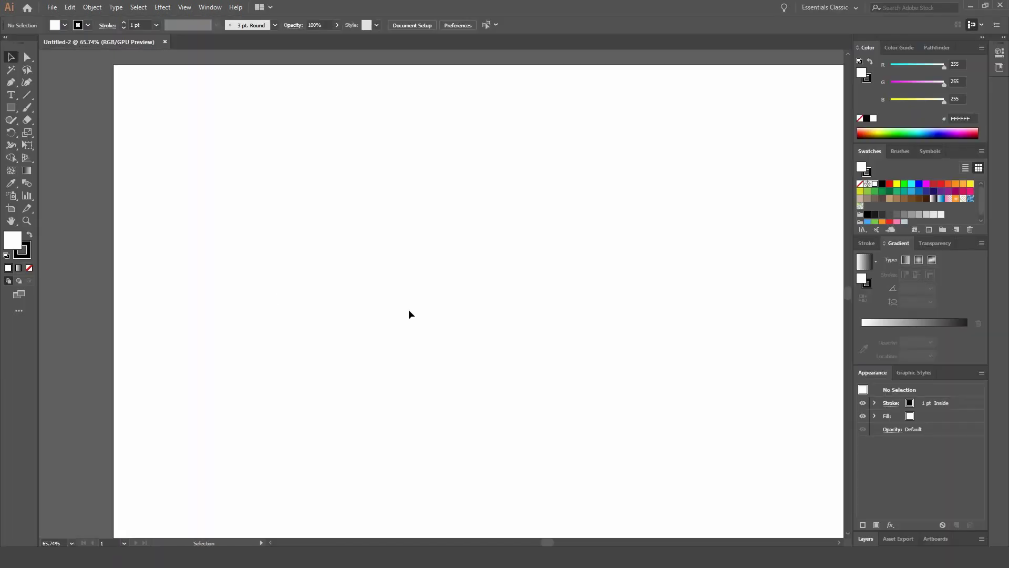
key("ctrl+0")
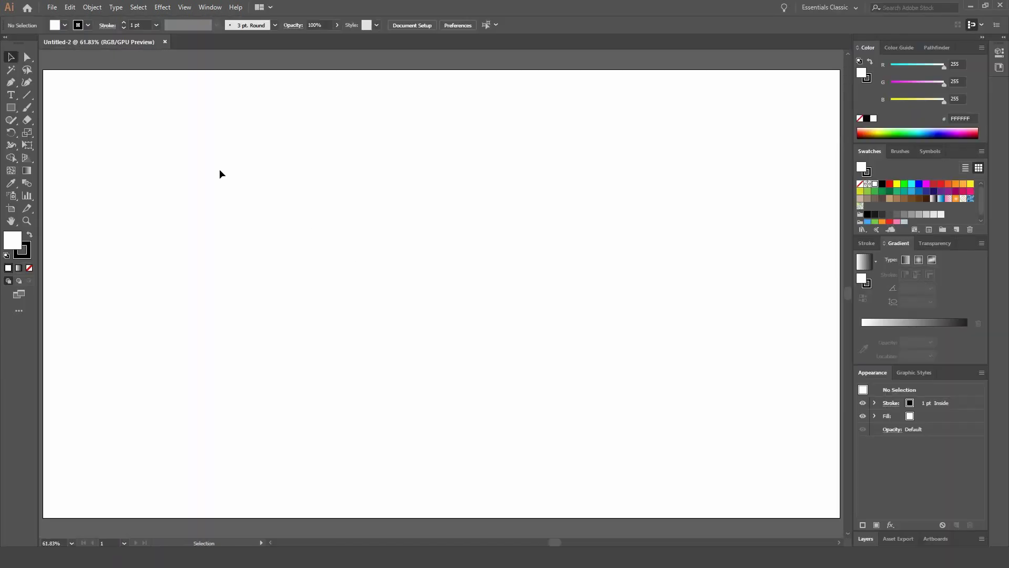
Start a Pen path at the top left, stepping it down and back through right-angle corners.
left_click(10, 83)
left_click(142, 128)
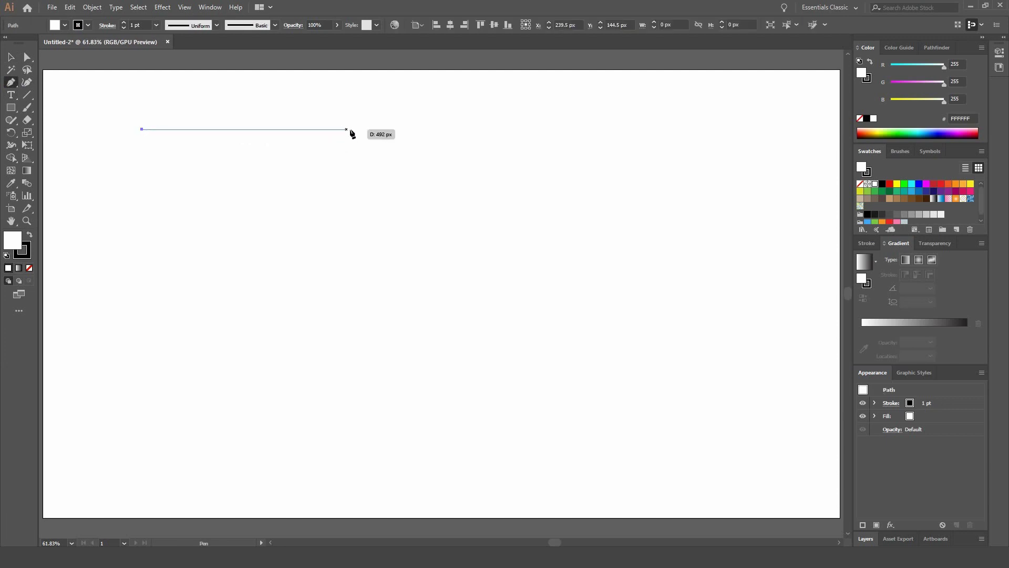
left_click(293, 130)
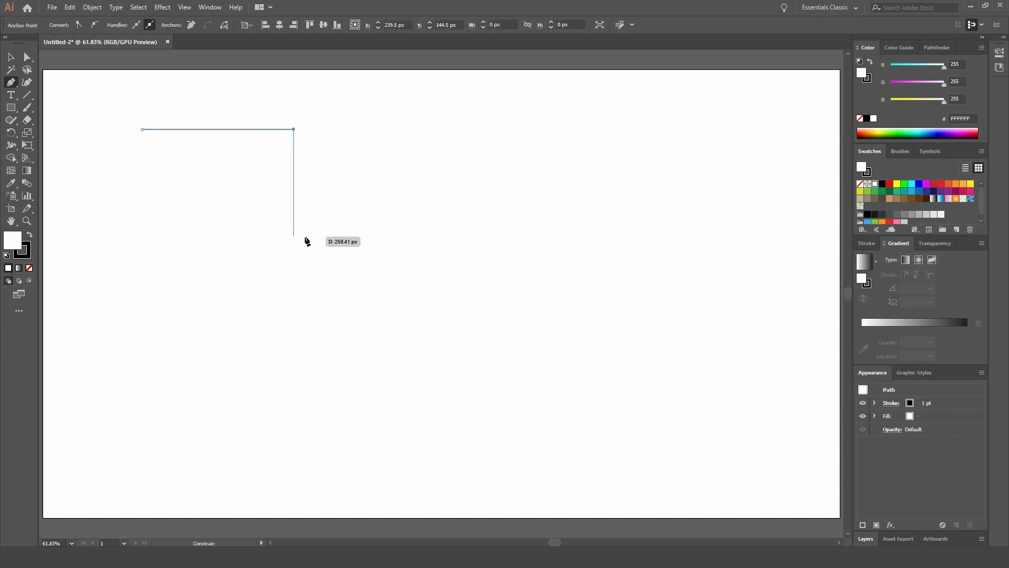
left_click(295, 216)
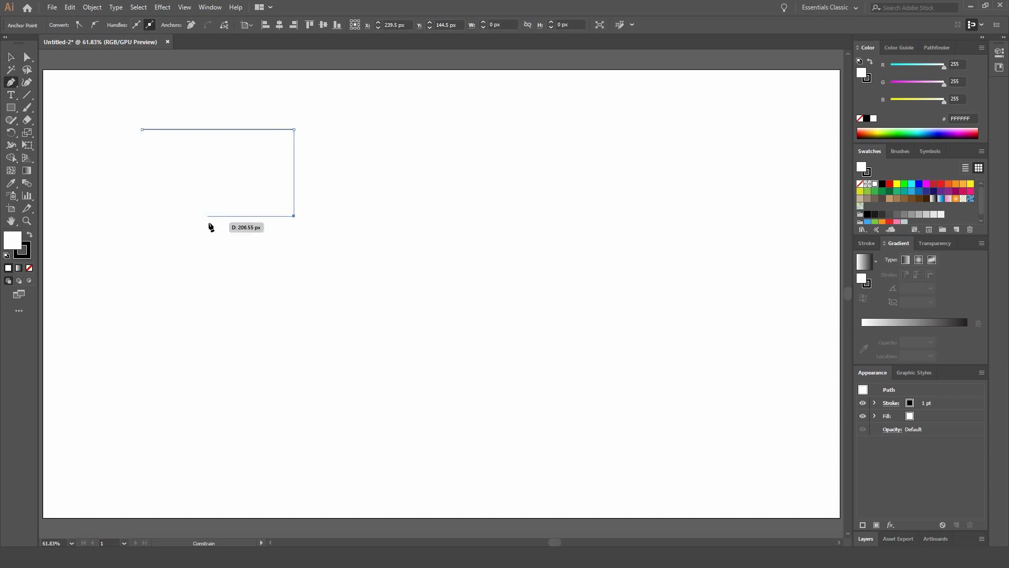
left_click(209, 216)
left_click(209, 354)
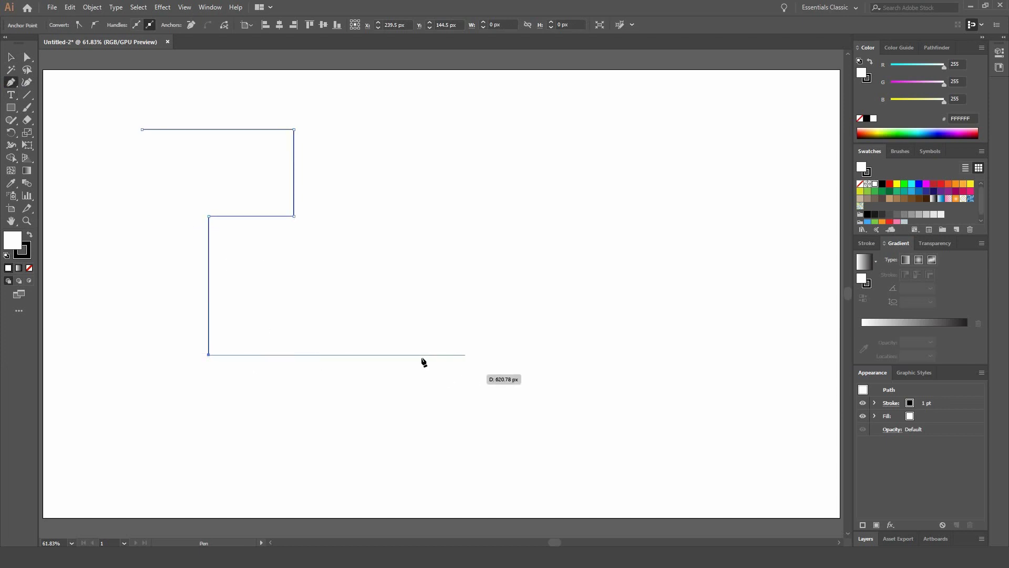
left_click(389, 355)
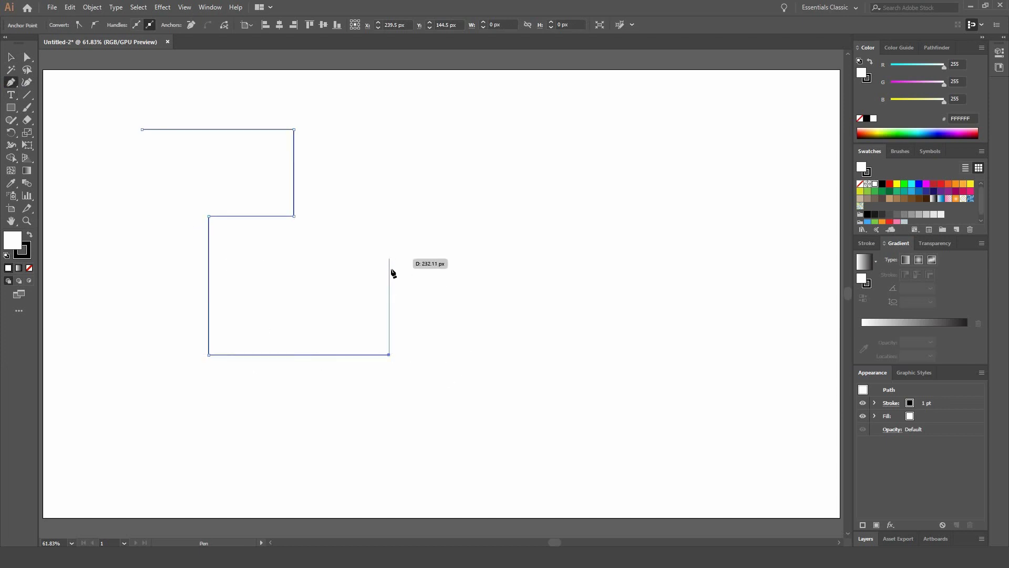
left_click(389, 294)
left_click(328, 292)
left_click(329, 242)
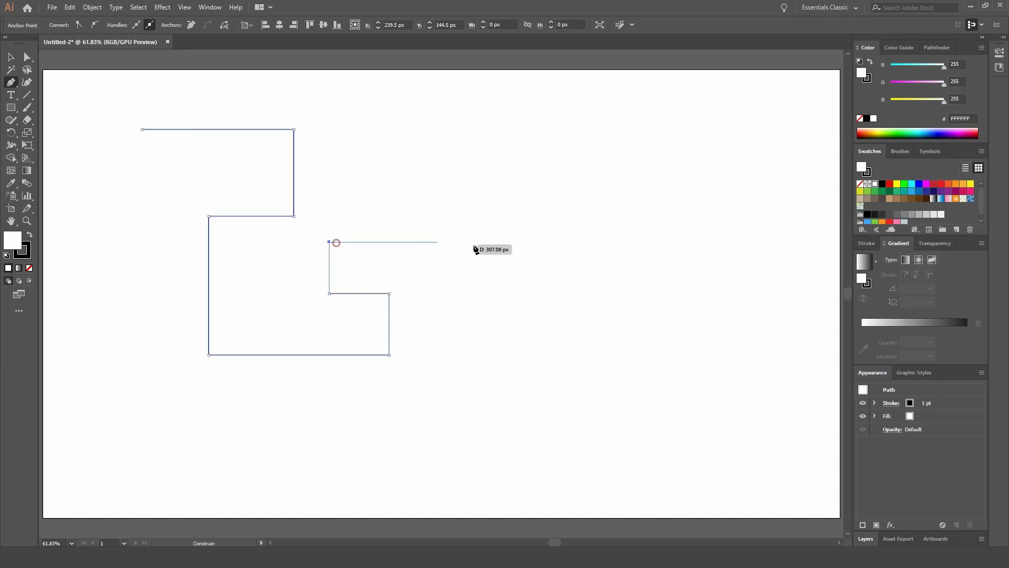
left_click(460, 242)
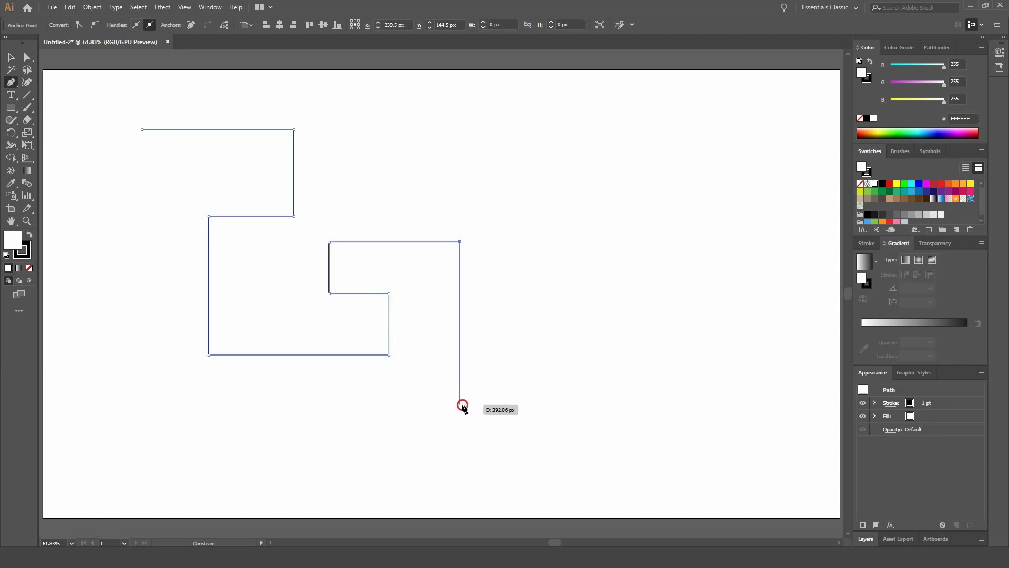
Continue the path along the lower line and bottom, then up to the top-right corner.
left_click(460, 404)
left_click(162, 414)
left_click(163, 483)
left_click(546, 481, "shift")
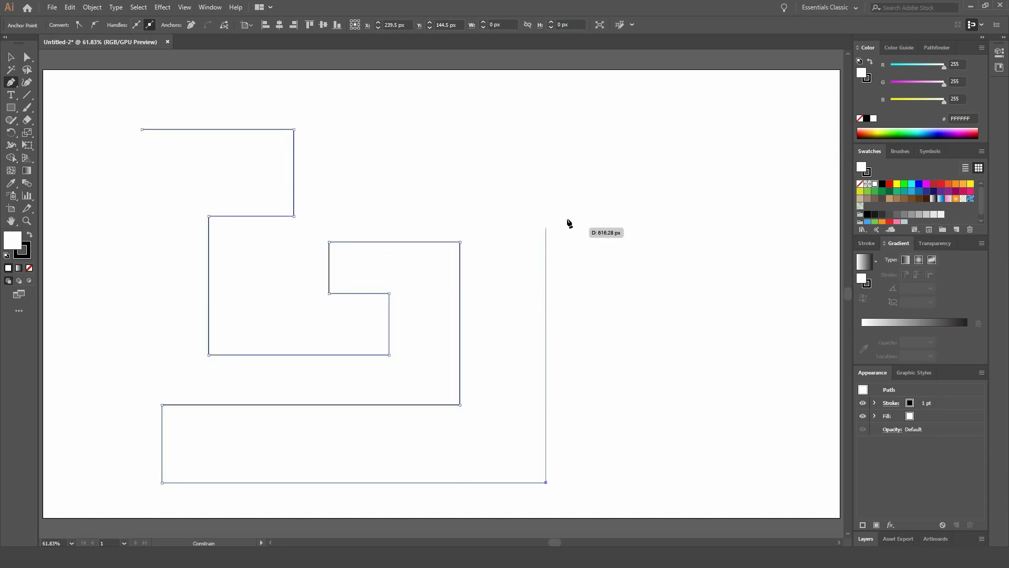
left_click(552, 177, "shift")
left_click(388, 178, "shift")
left_click(385, 102, "shift")
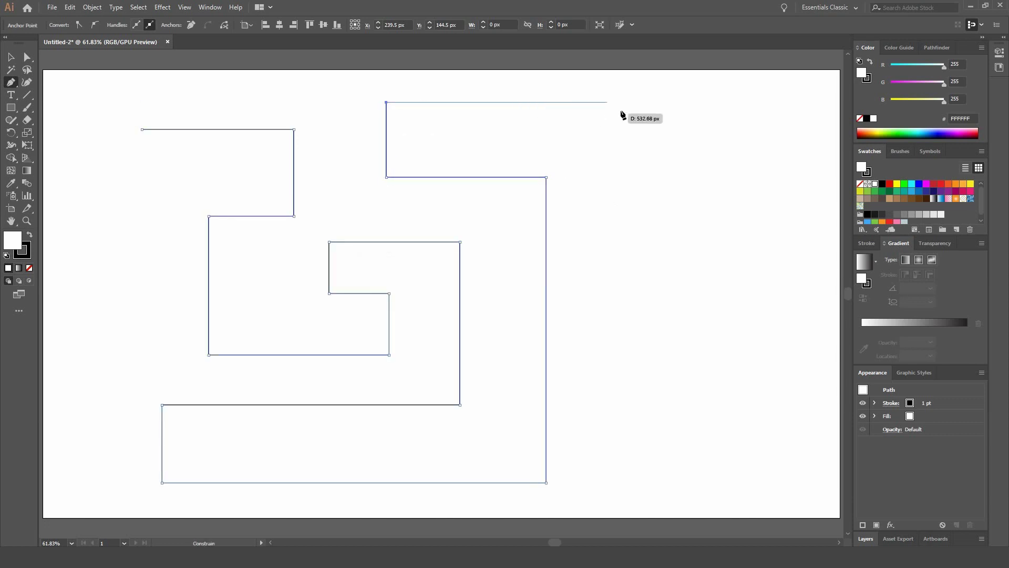
left_click(636, 104, "shift")
Settle the bottom corner of the long right-side vertical run after undoing misplaced tries.
left_click(637, 385, "shift")
key("ctrl+z")
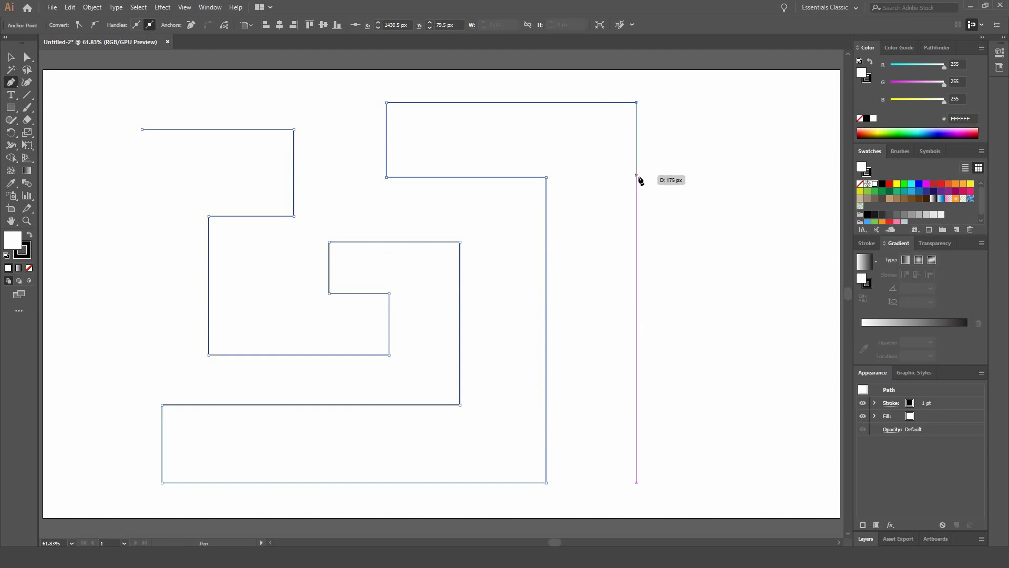
left_click(637, 182, "shift")
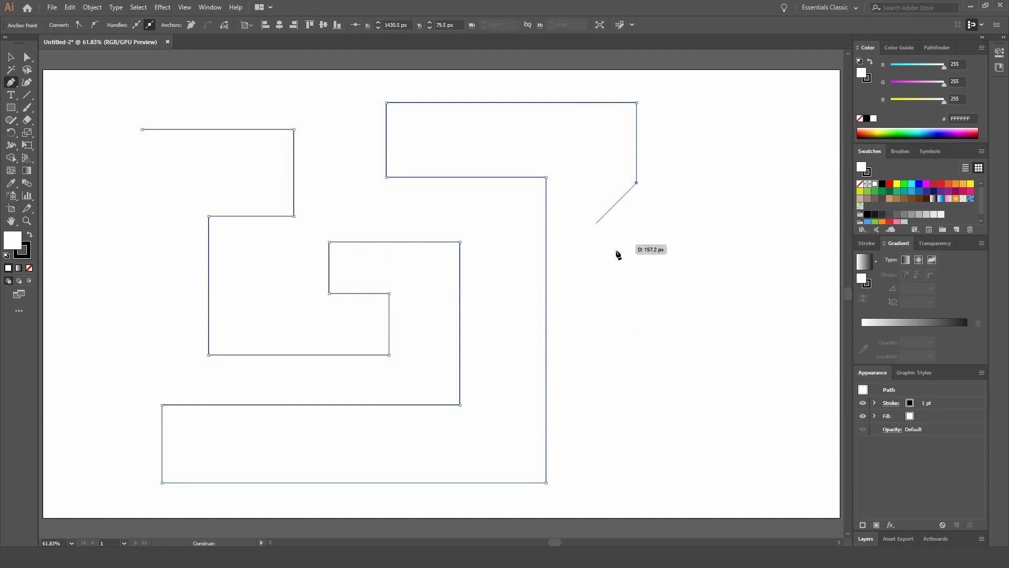
key("ctrl+z")
left_click(636, 263, "shift")
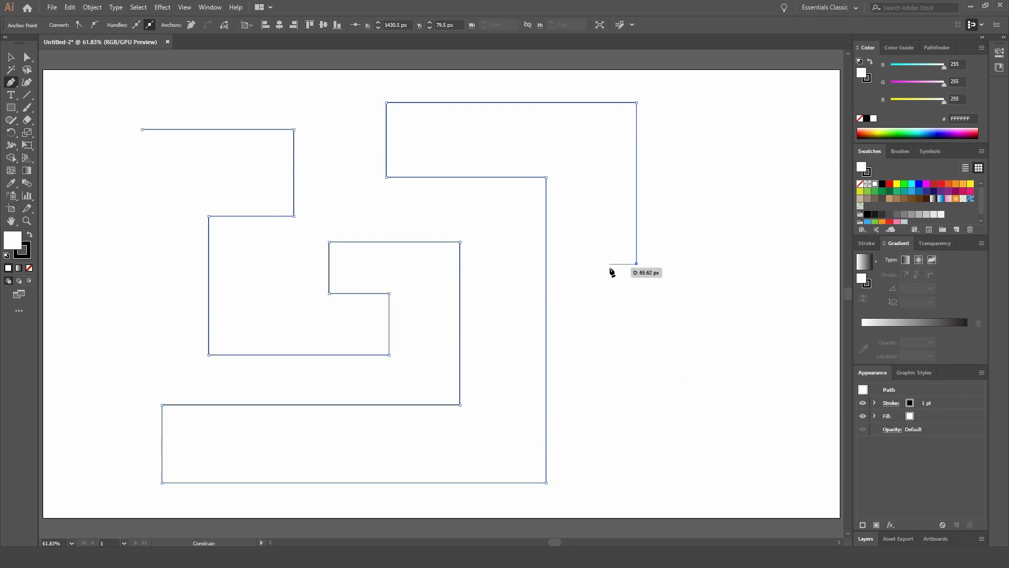
key("ctrl+z")
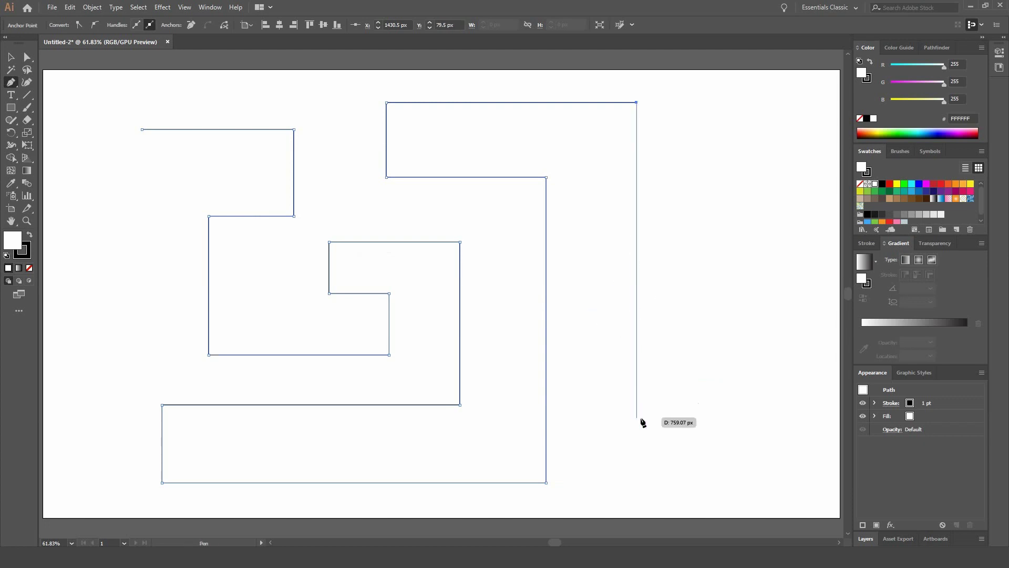
left_click(640, 427, "shift")
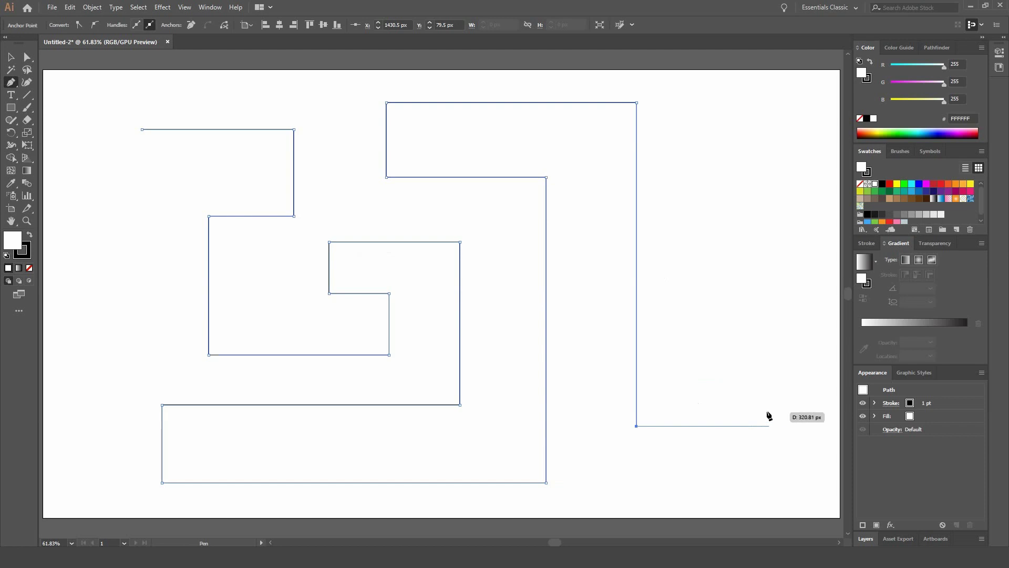
Add the right-hand step and upper-right hook, end at the bottom right, then deselect.
left_click(762, 423, "shift")
left_click(760, 314, "shift")
left_click(689, 325, "shift")
left_click(692, 220, "shift")
left_click(822, 222, "shift")
left_click(818, 490, "shift")
key("v")
left_click(644, 465)
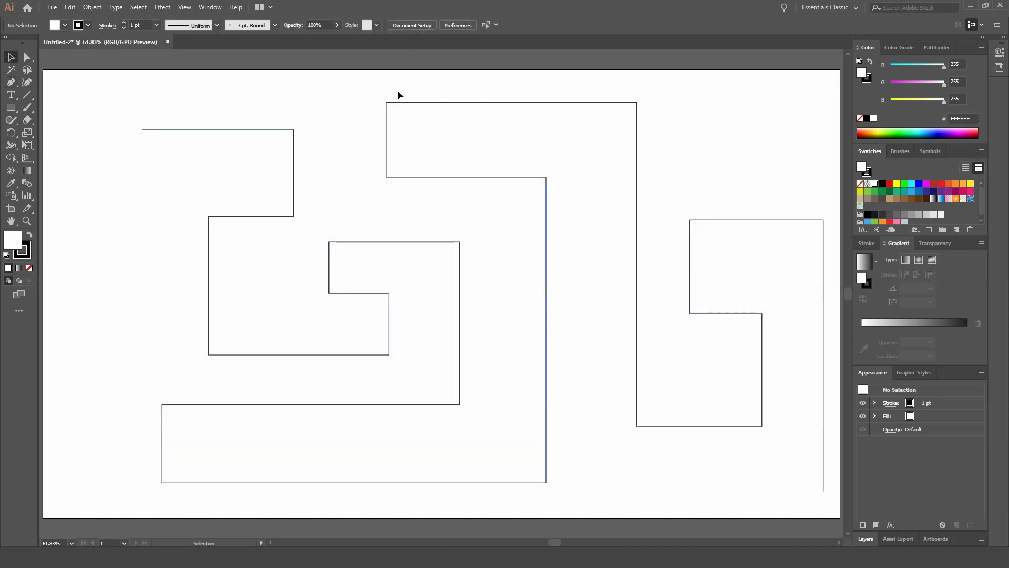
Round every corner of the maze path with a live-corner widget, then deselect it.
left_click_drag(387, 101, 298, 160)
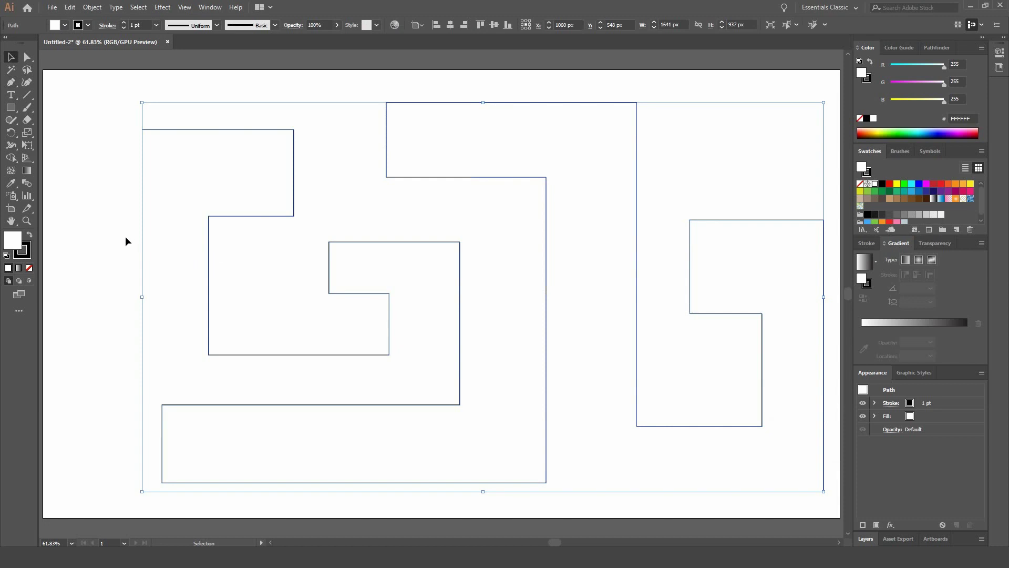
key("a")
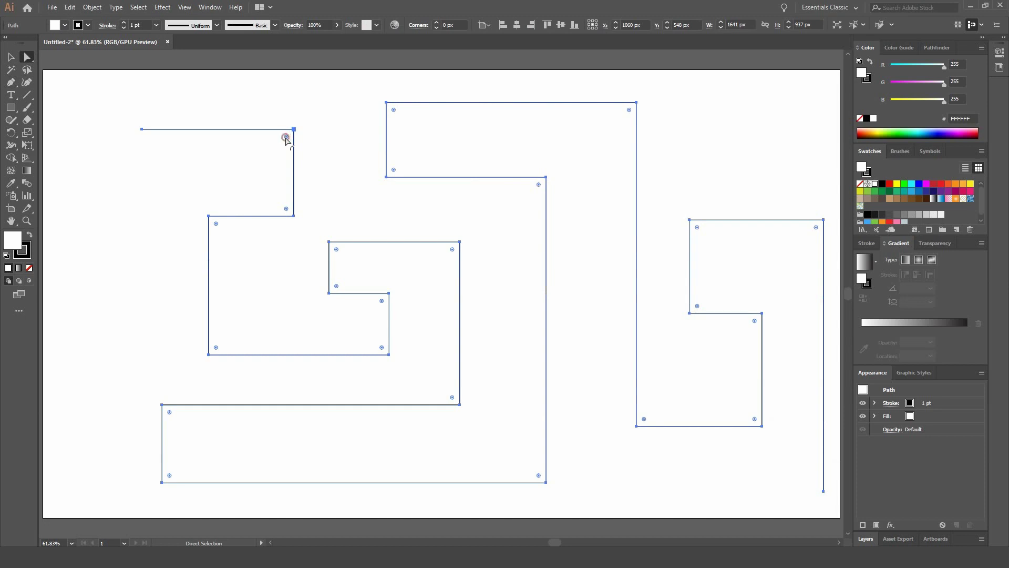
mouse_move(285, 140)
left_mouse_down()
mouse_move(243, 185)
mouse_move(281, 140)
mouse_move(252, 176)
mouse_move(282, 140)
mouse_move(273, 148)
left_mouse_up()
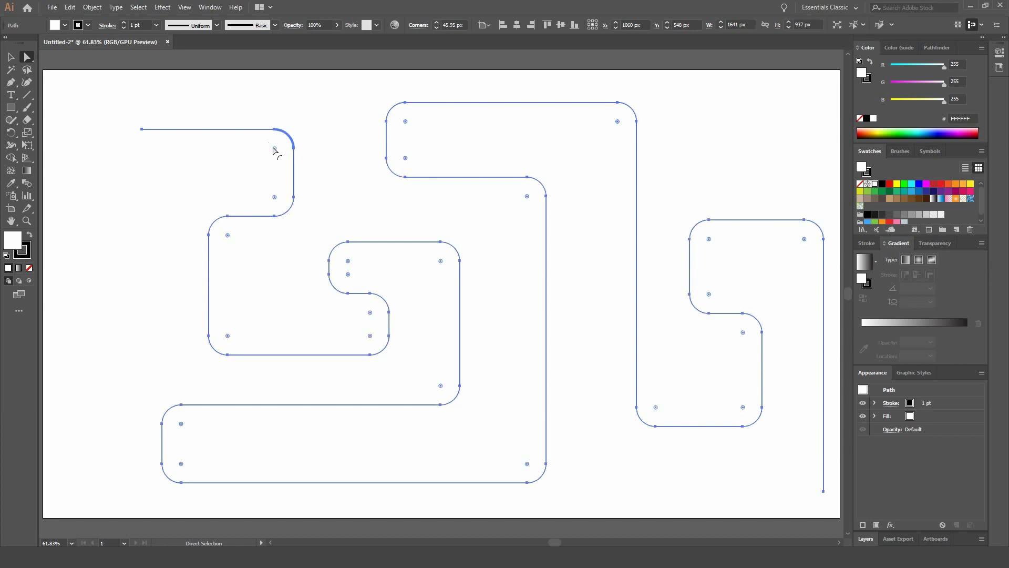
key("v")
left_click(117, 227)
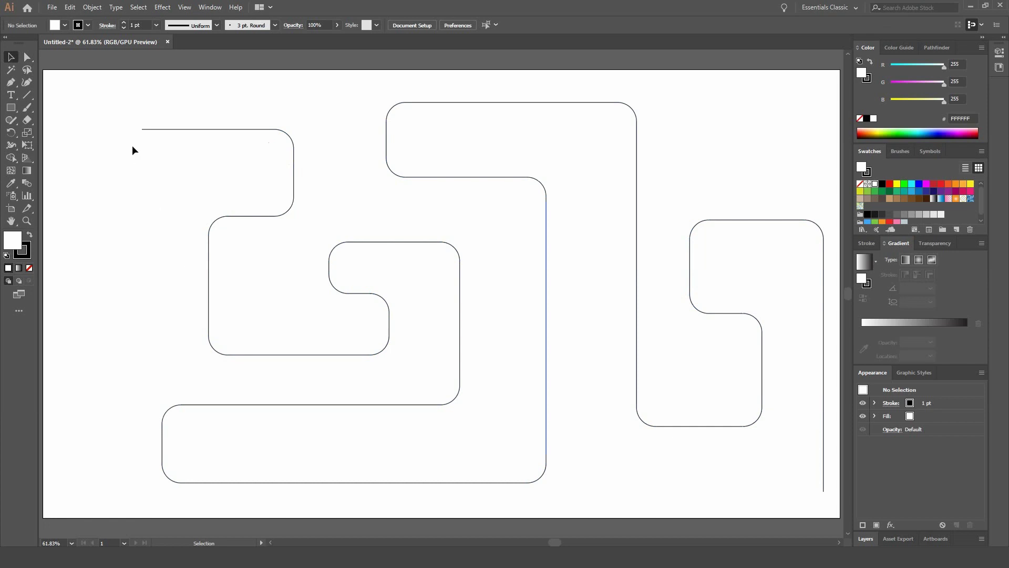
Save the artwork as 'path' in the Ai paths folder.
left_click(53, 8)
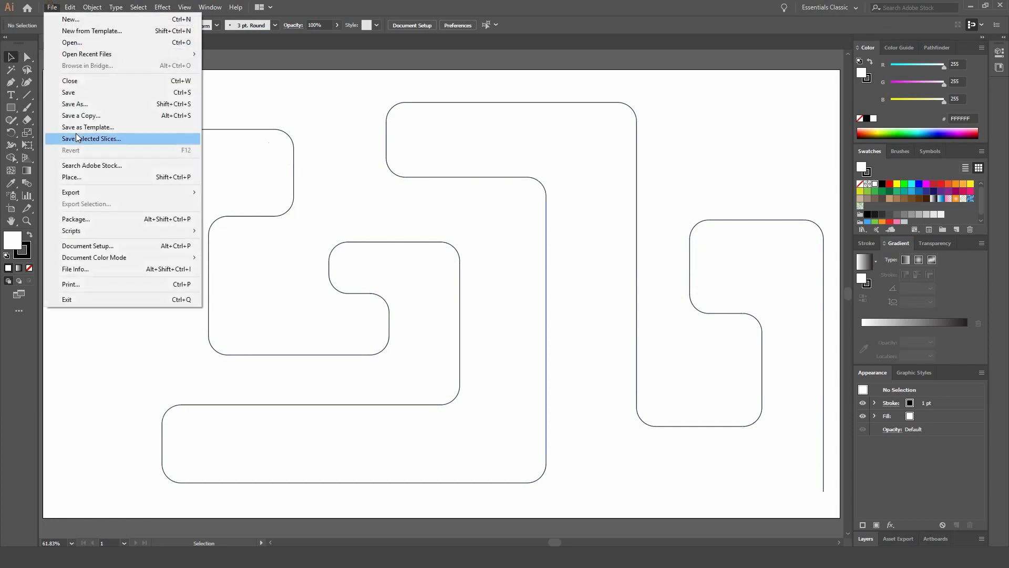
left_click(84, 103)
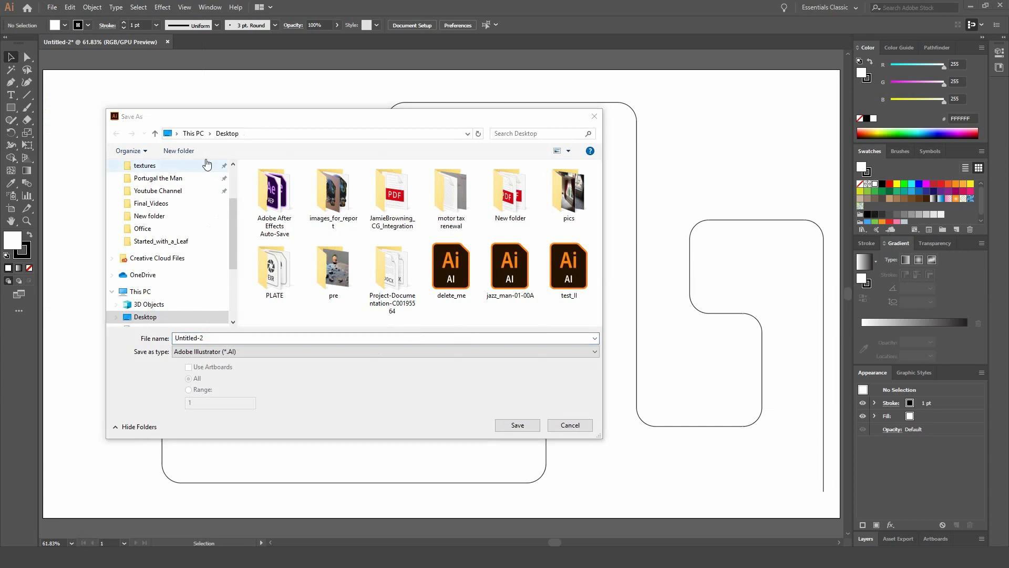
left_click(253, 133)
type("D:\\Youtube Channel\\Path_from_Illustrator\\Ai paths")
key("Return")
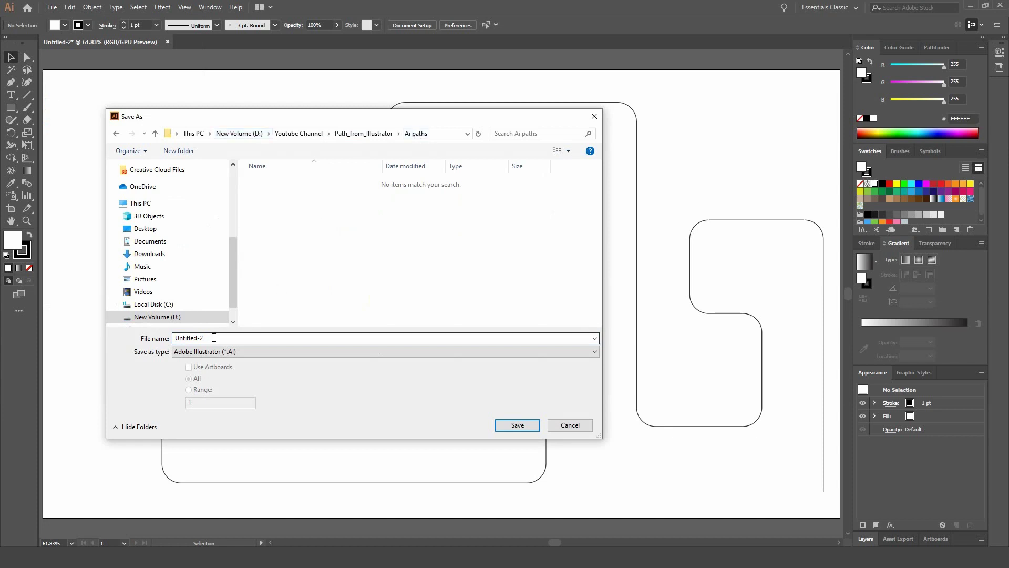
double_click(214, 337)
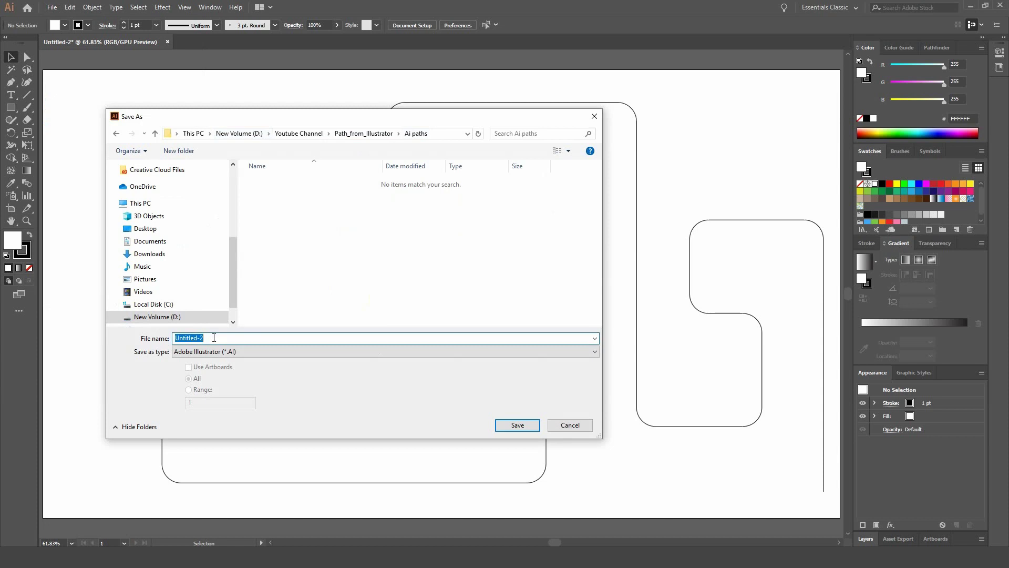
type("path")
key("Return")
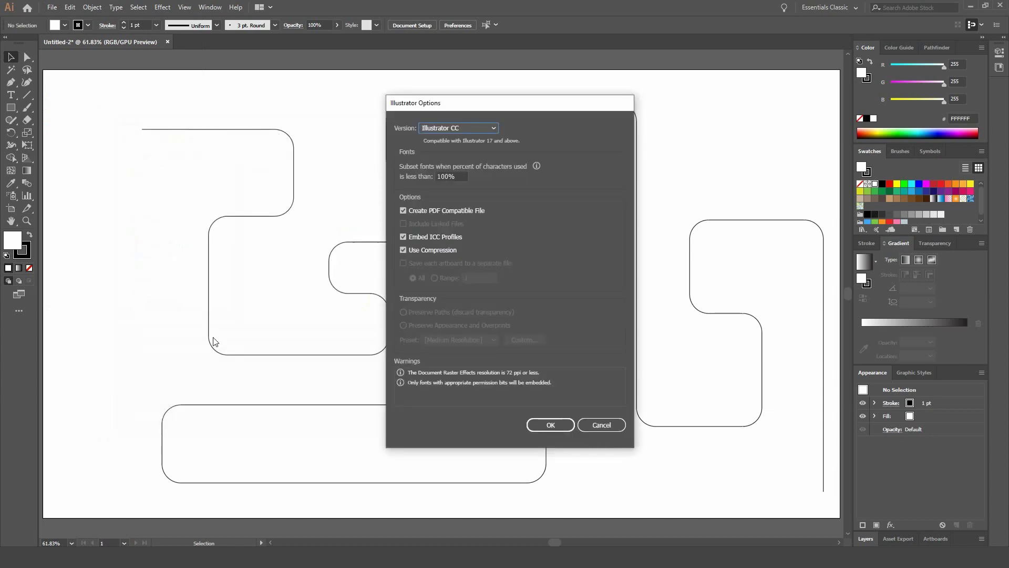
Choose the Illustrator 8 version and accept the save options.
left_click(467, 127)
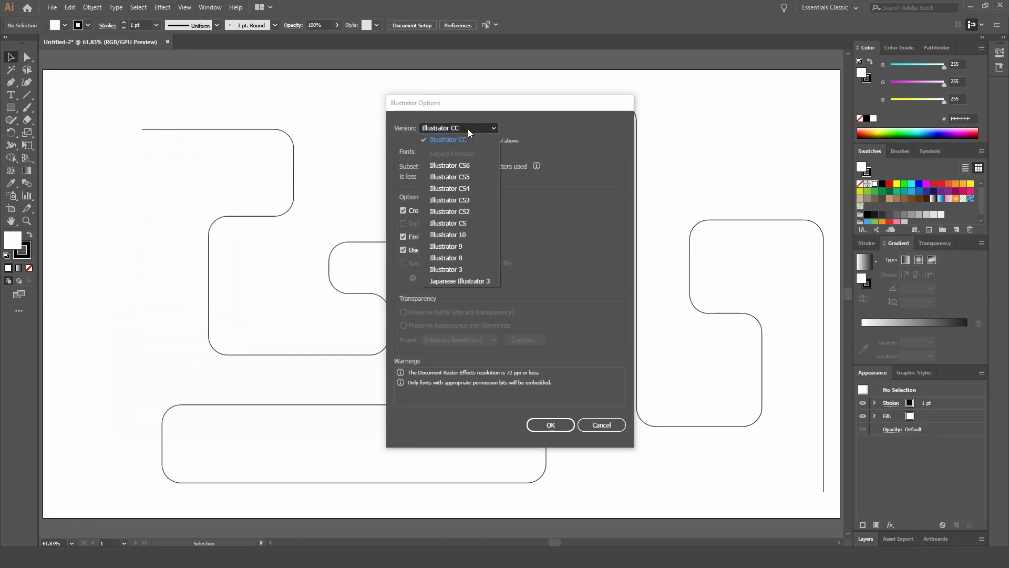
left_click(459, 258)
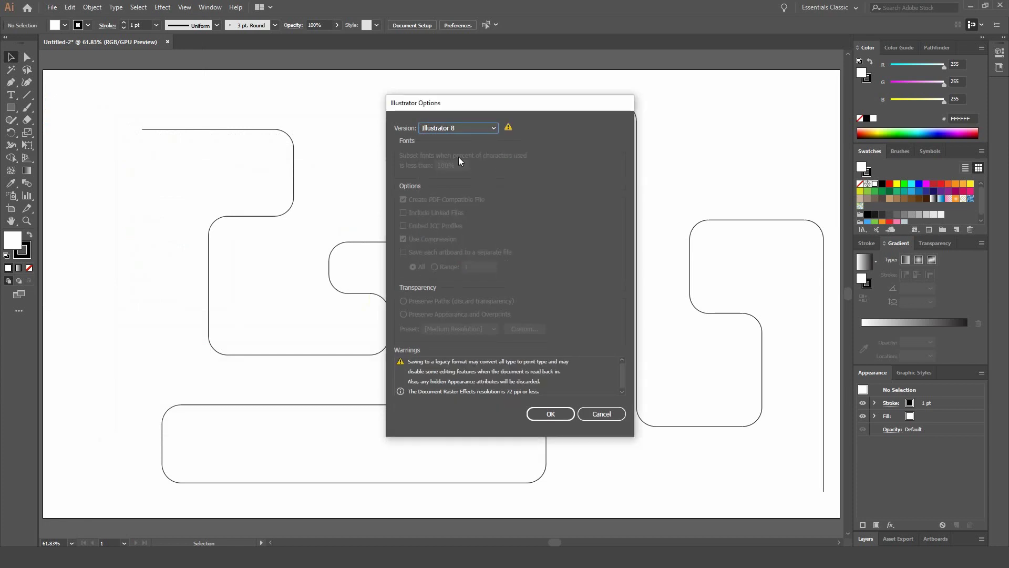
left_click(558, 414)
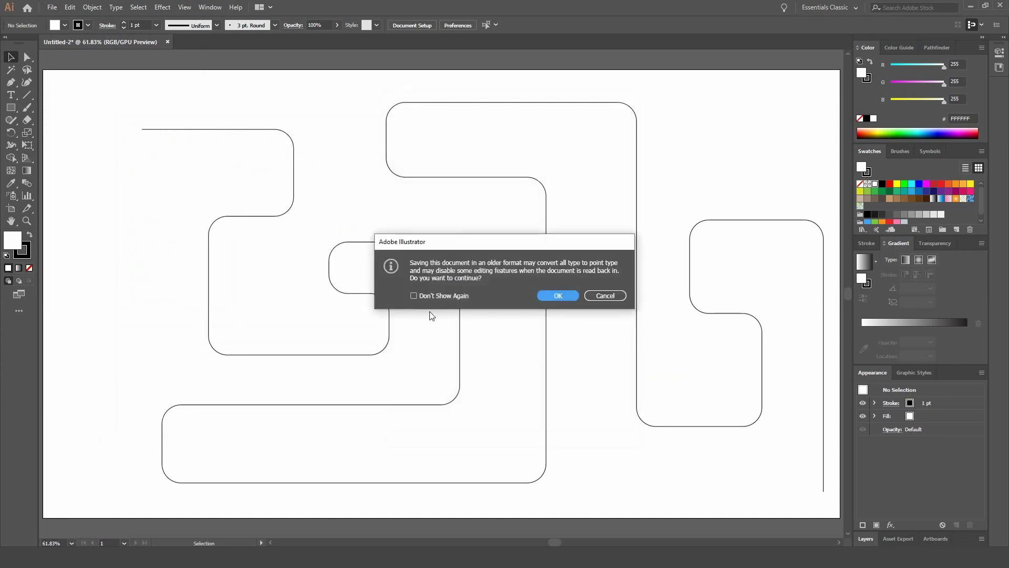
Confirm the Illustrator 8 save, then merge path.ai from the Ai paths folder into Cinema 4D.
left_click(568, 294)
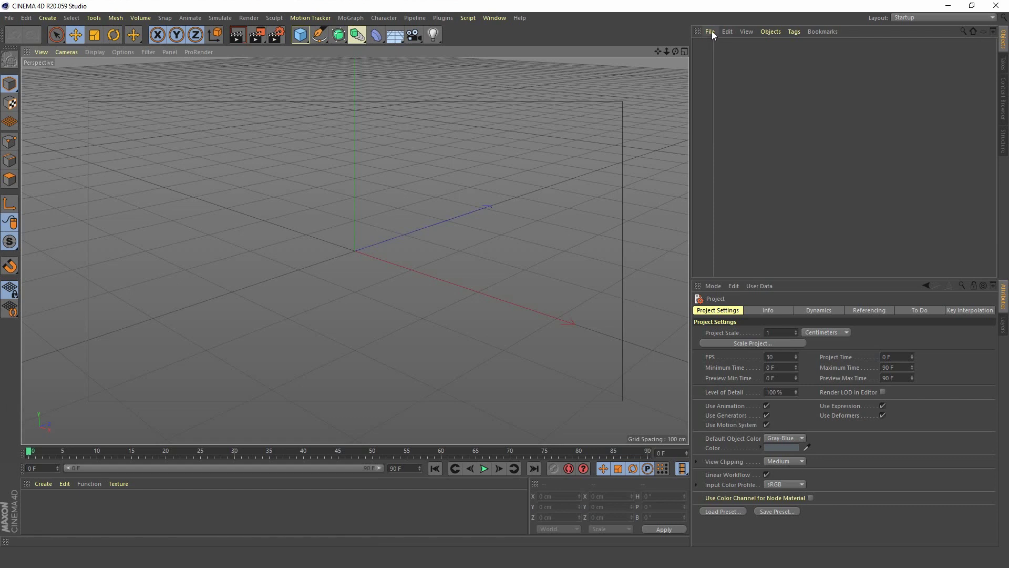
left_click(711, 31)
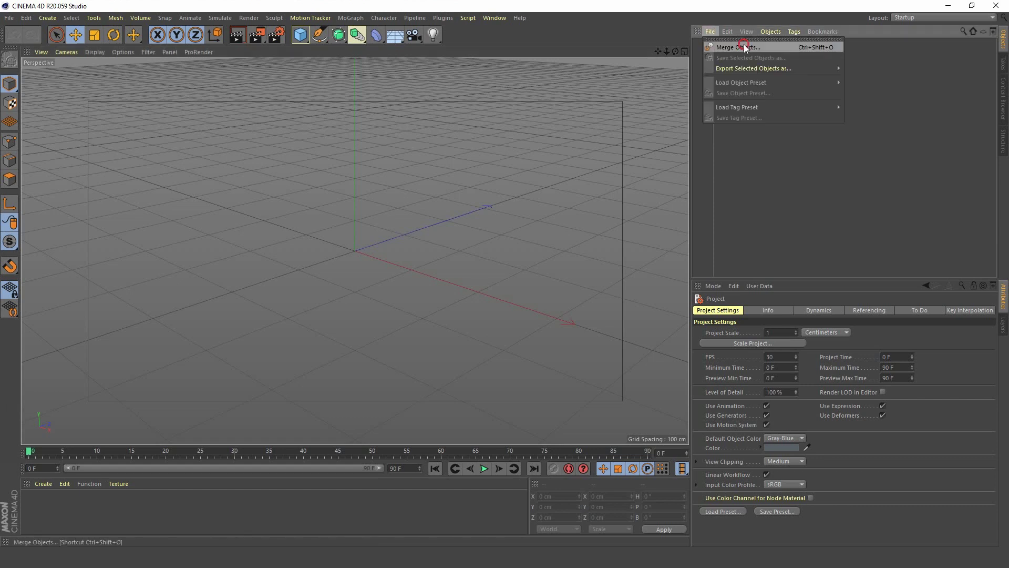
left_click(725, 43)
left_click(269, 39)
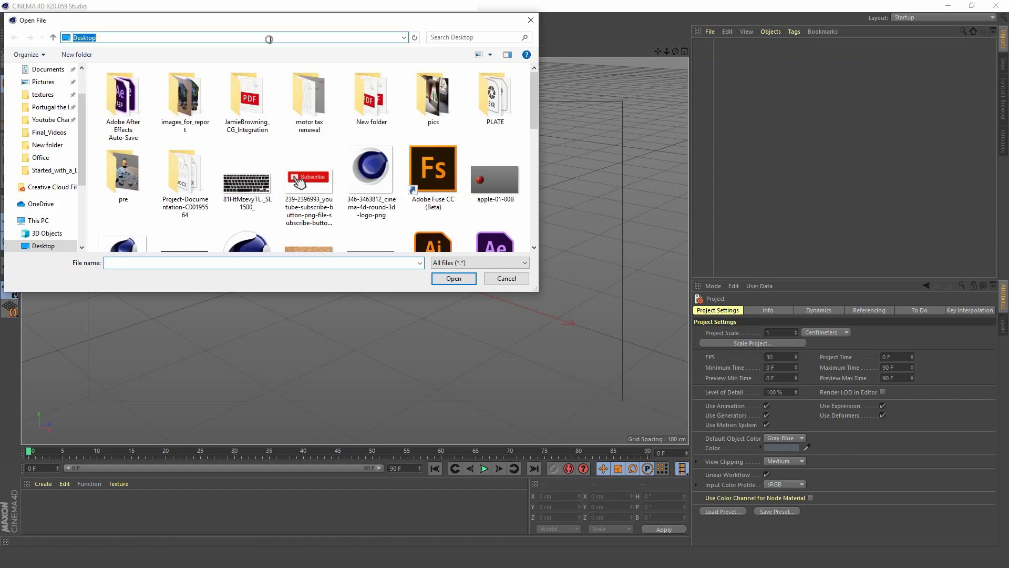
type("D:\\Youtube Channel\\Path_from_Illustrator\\Ai paths")
key("Return")
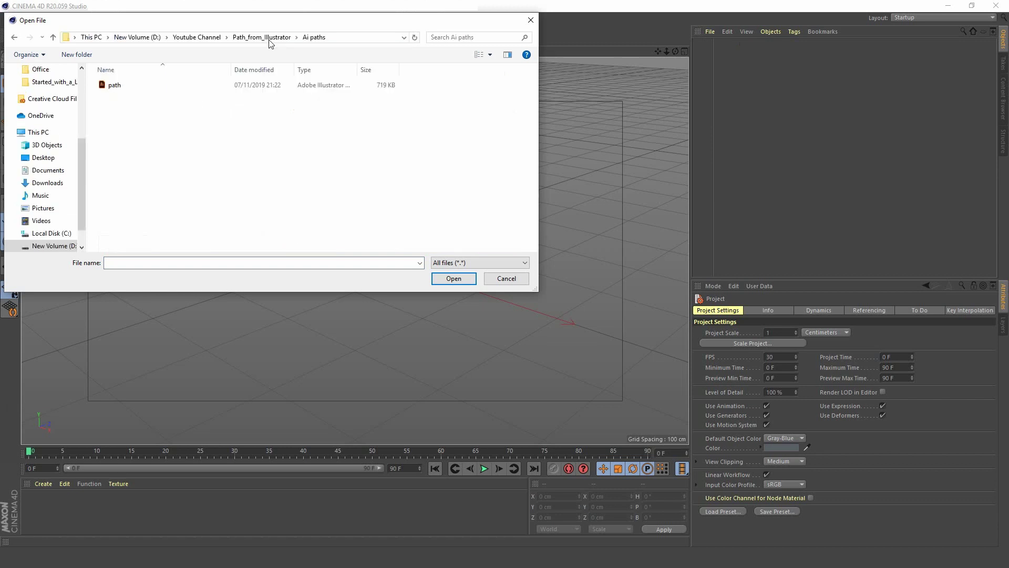
double_click(125, 88)
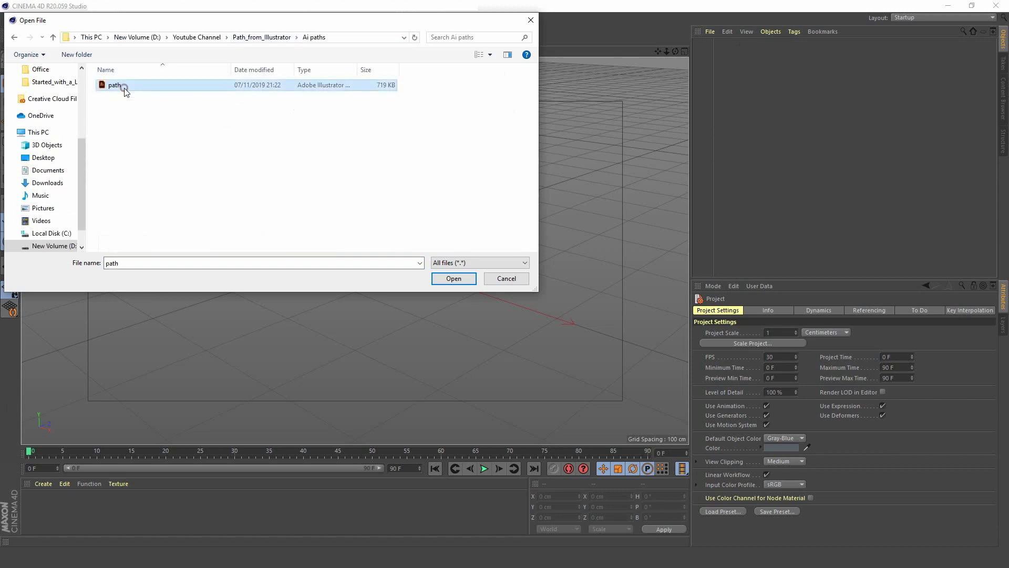
left_click(473, 281)
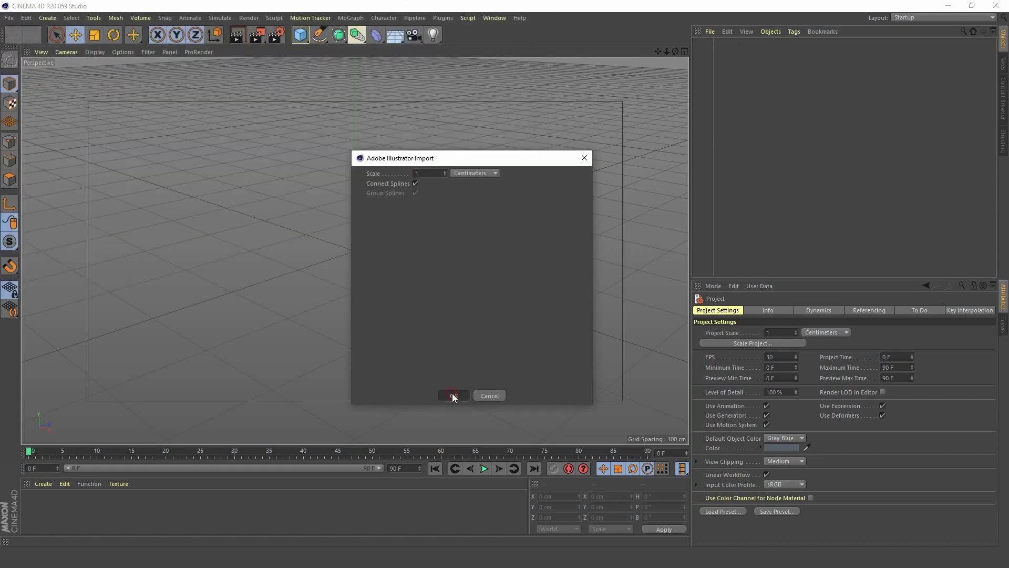
left_click(453, 396)
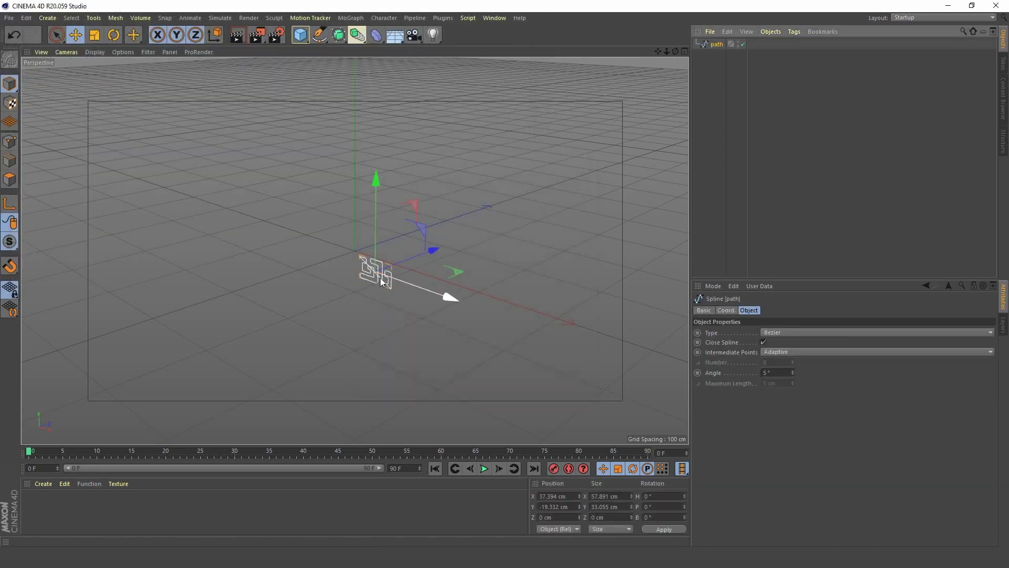
key("s")
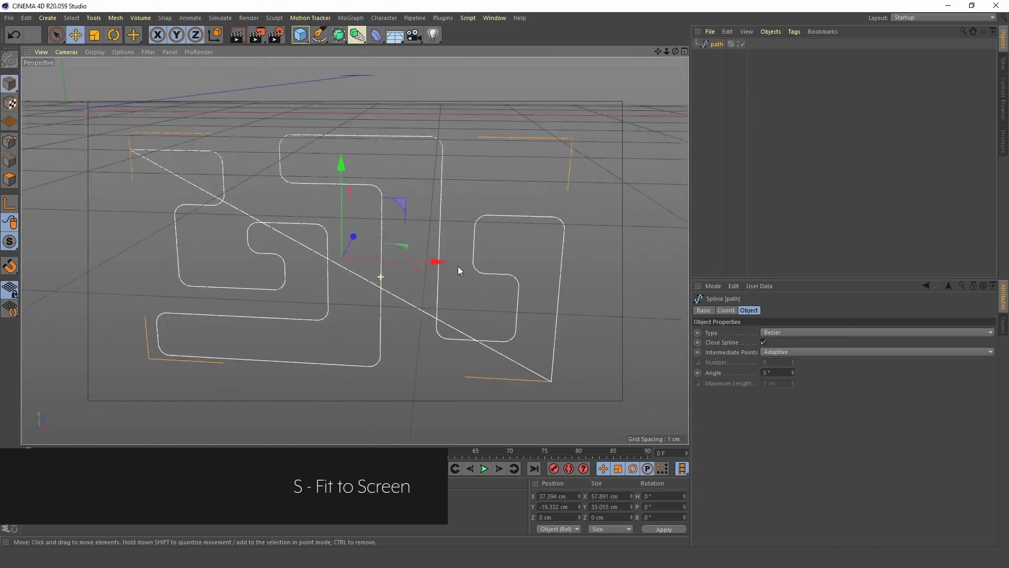
left_click_drag(459, 260, 432, 248, "alt")
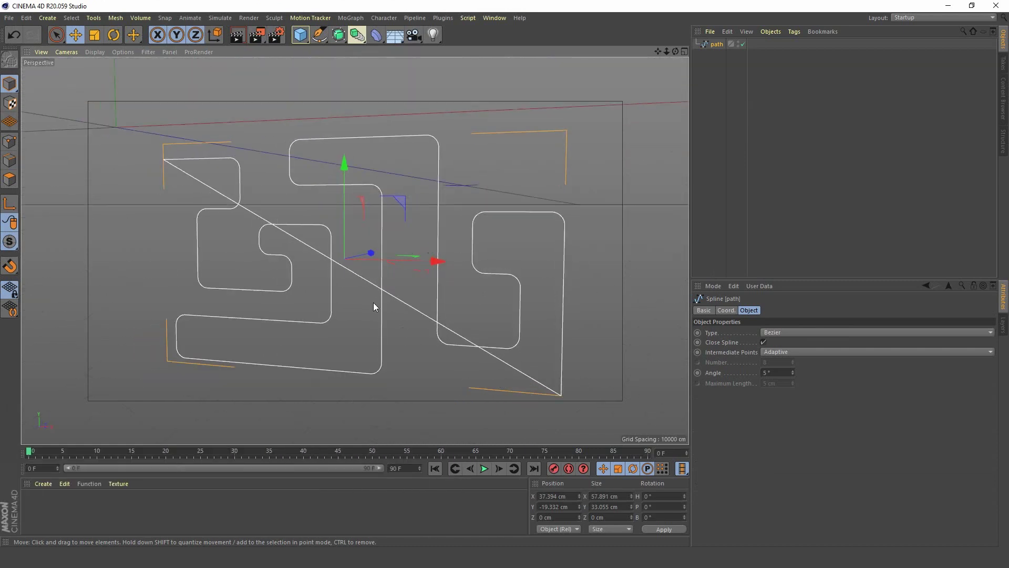
left_click_drag(403, 322, 426, 326, "alt")
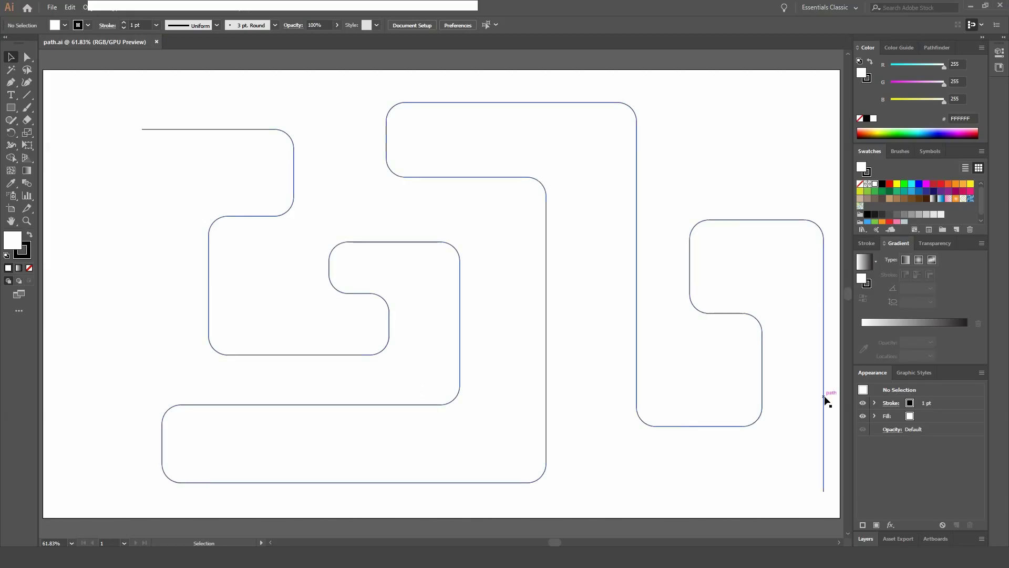
left_click(823, 402)
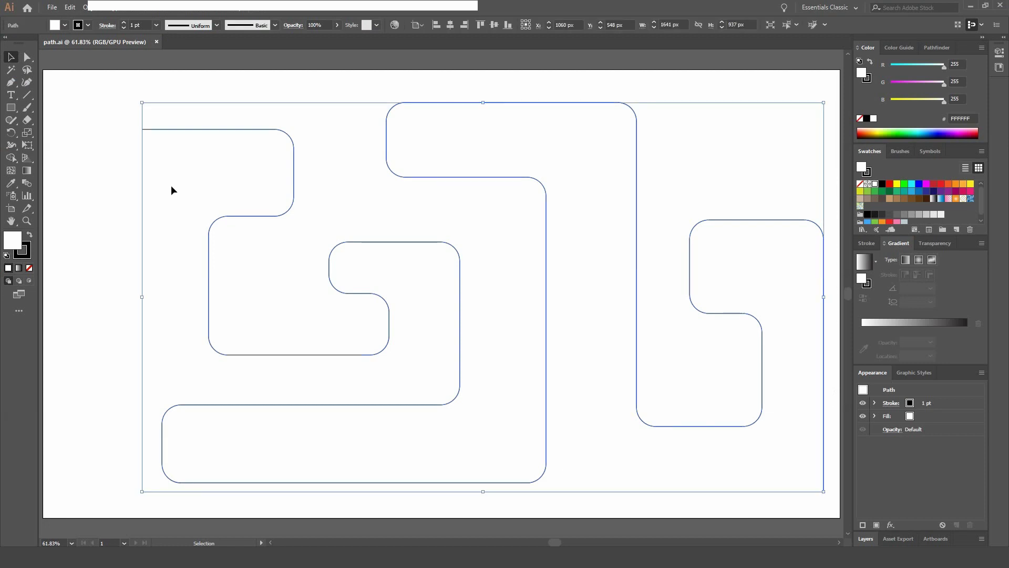
left_click(106, 187)
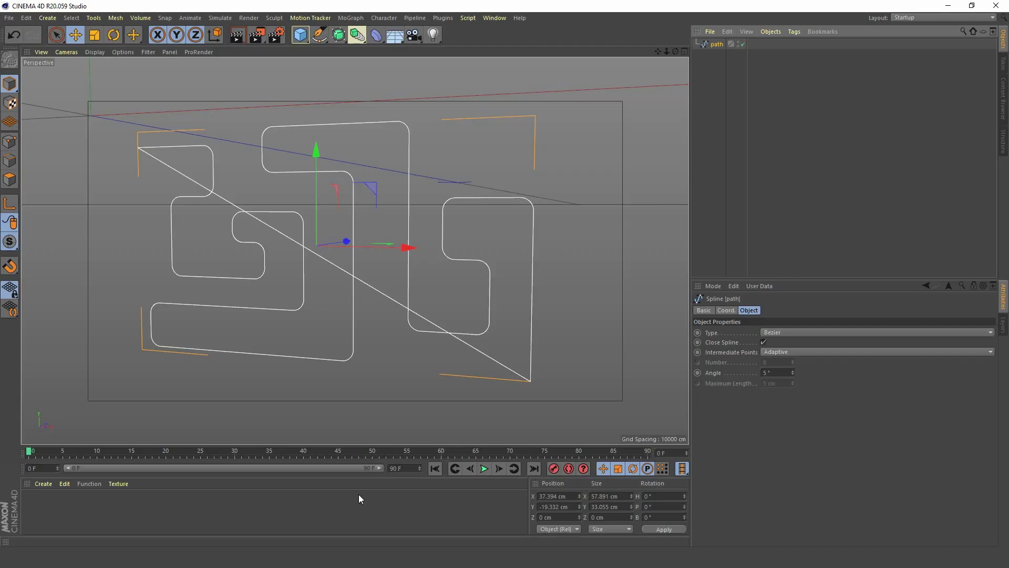
mouse_move(300, 237)
left_mouse_down("alt")
mouse_move(226, 243)
mouse_move(235, 226)
mouse_move(286, 225)
left_mouse_up("alt")
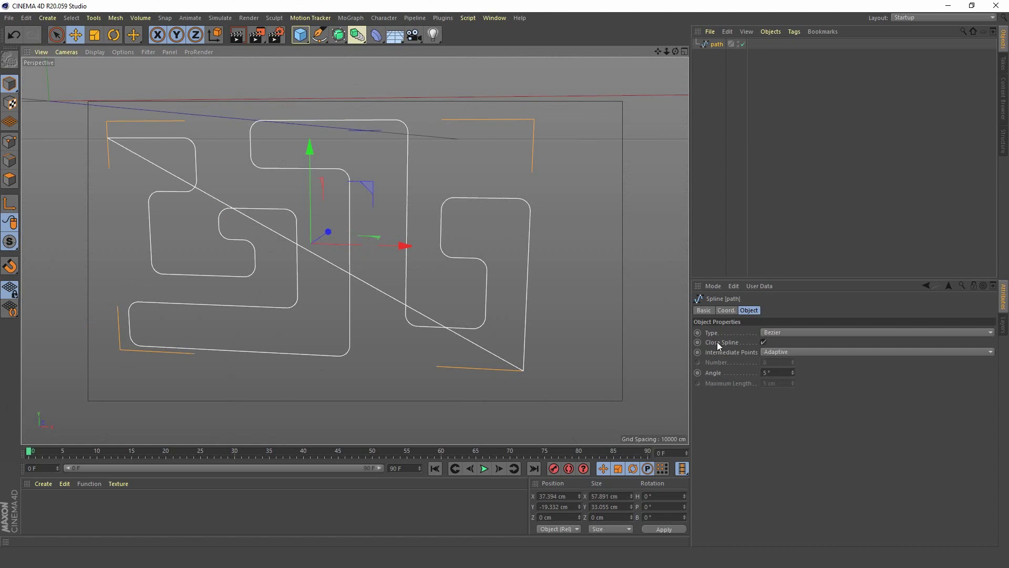
Unclose the path spline and set its X, Y and Z position to 0.
left_click(763, 342)
left_click_drag(418, 294, 362, 284, "alt")
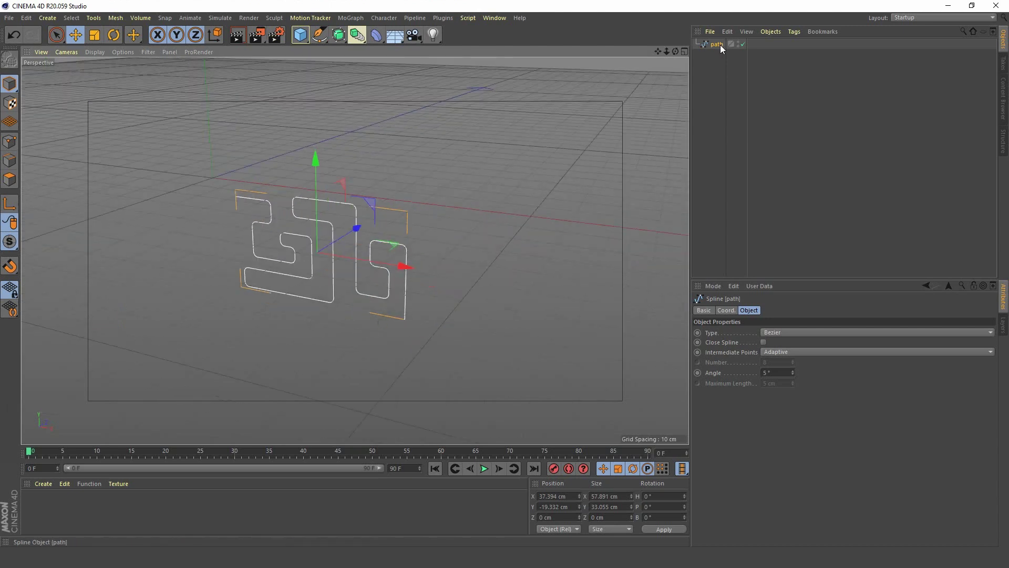
left_click(726, 310)
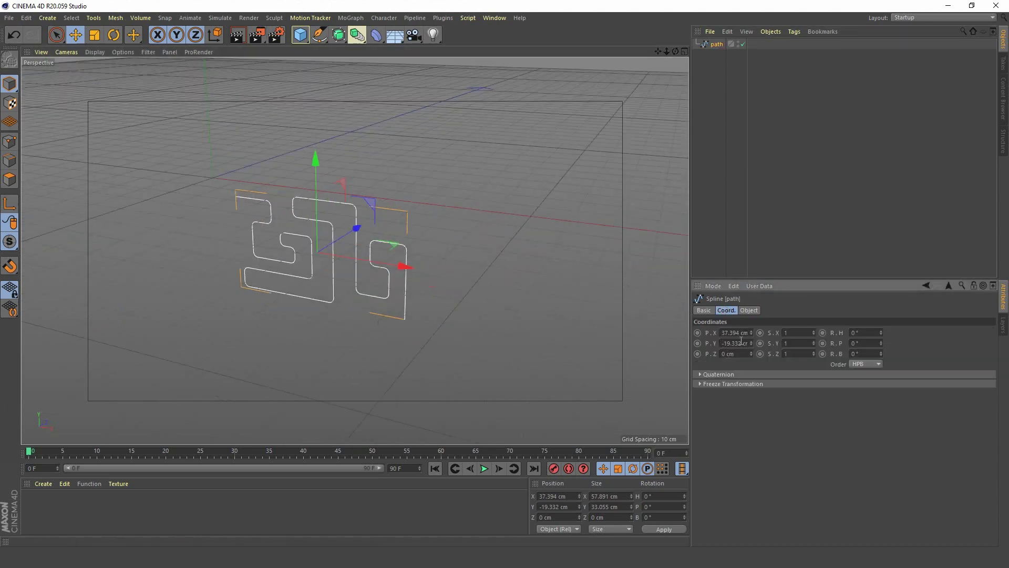
double_click(735, 332)
type("0")
key("Tab")
type("0")
key("Tab")
type("0")
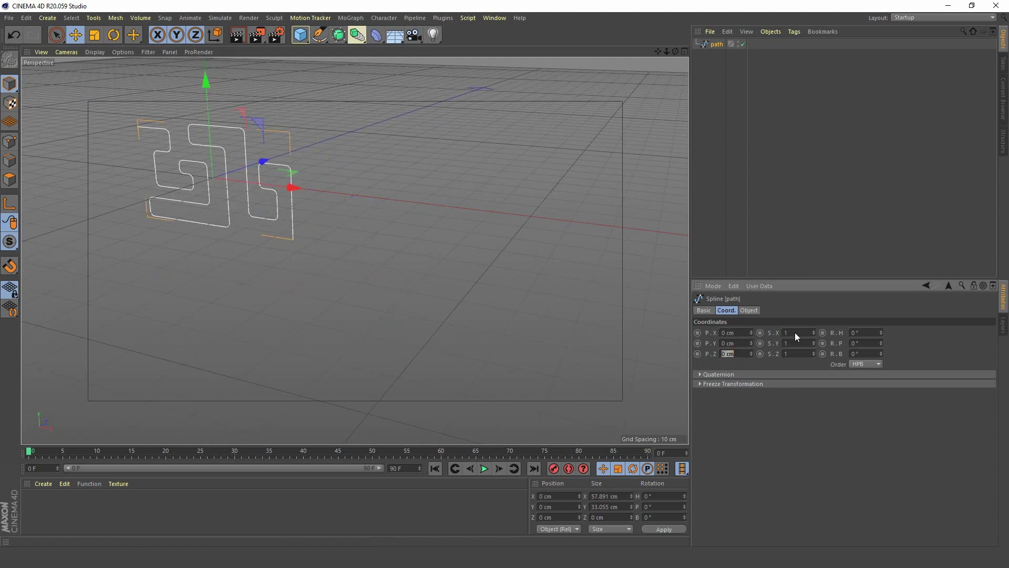
Set the path's pitch rotation to 90° so it lies flat, then frame it.
double_click(872, 343)
type("90")
key("Return")
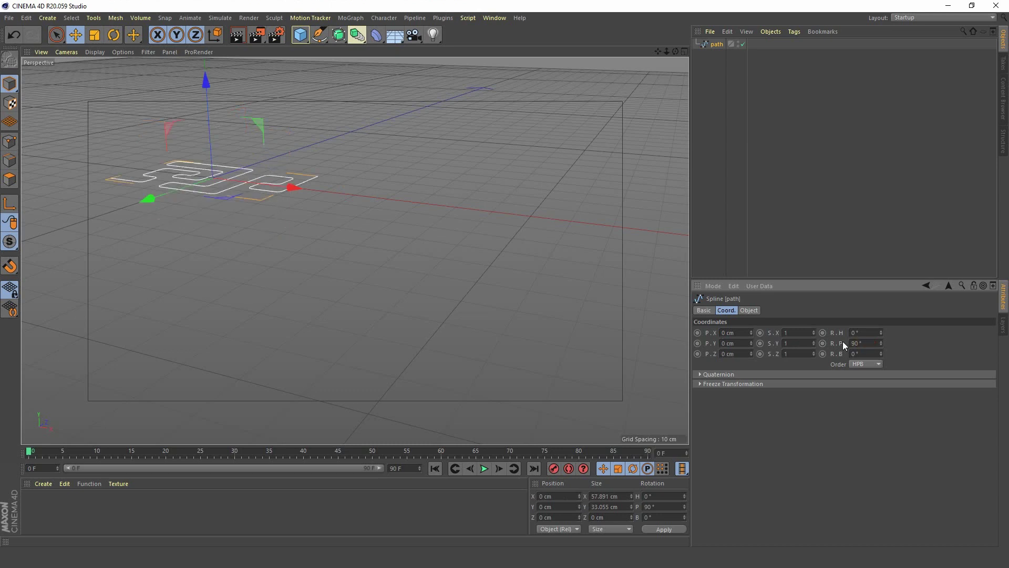
middle_click_drag(163, 153, 204, 195)
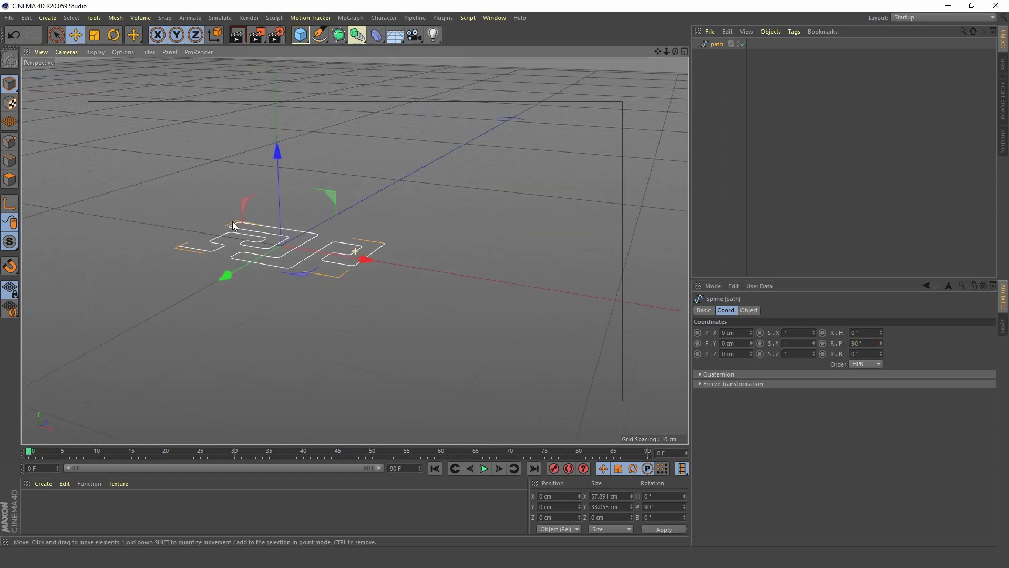
key("s")
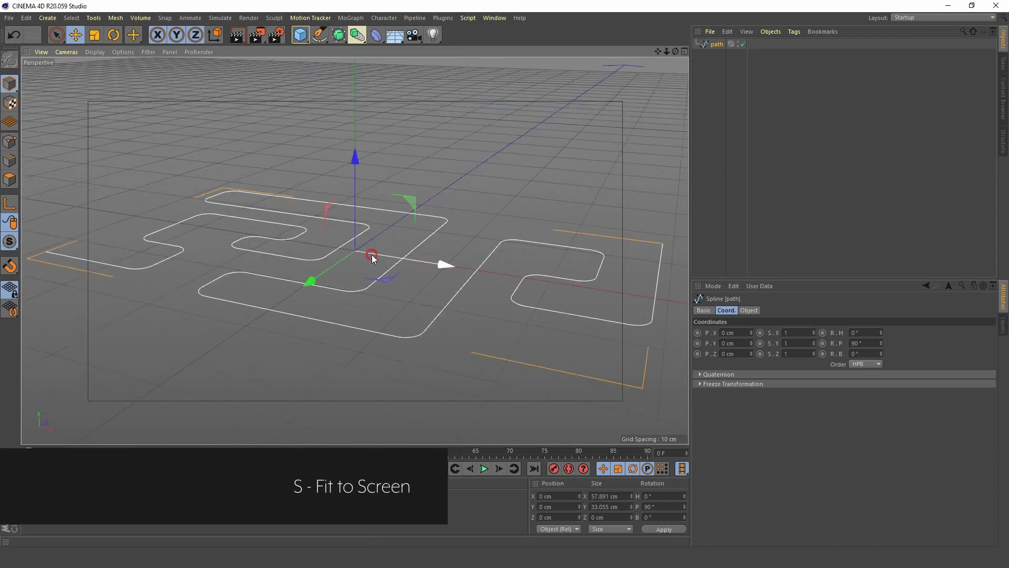
mouse_move(372, 264)
left_mouse_down("alt")
mouse_move(389, 316)
mouse_move(391, 274)
mouse_move(389, 310)
mouse_move(347, 275)
mouse_move(383, 280)
left_mouse_up("alt")
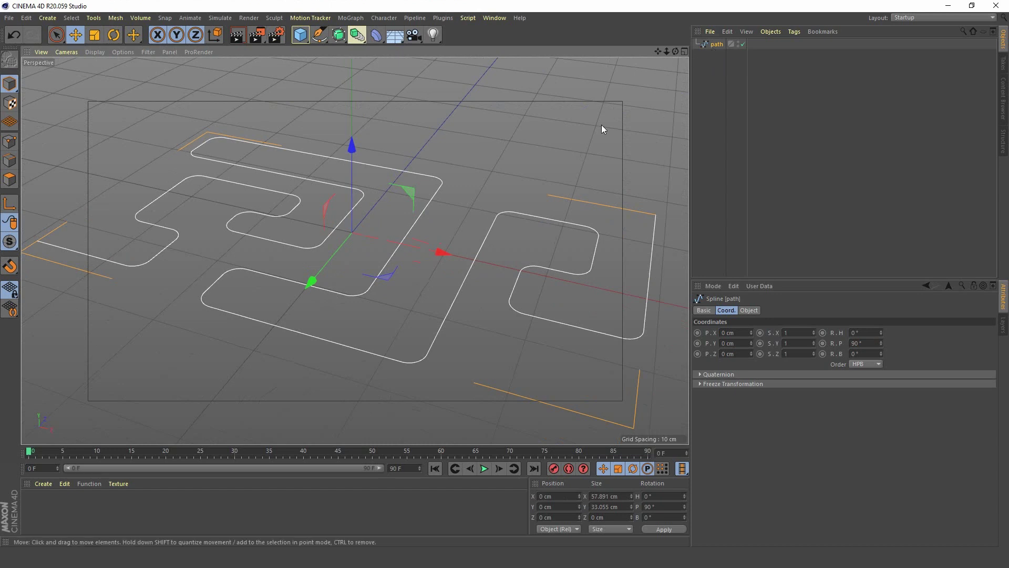
left_click_drag(383, 243, 376, 273, "alt")
Add a reference Cube and frame it in the view.
scroll(376, 263, "down", 6)
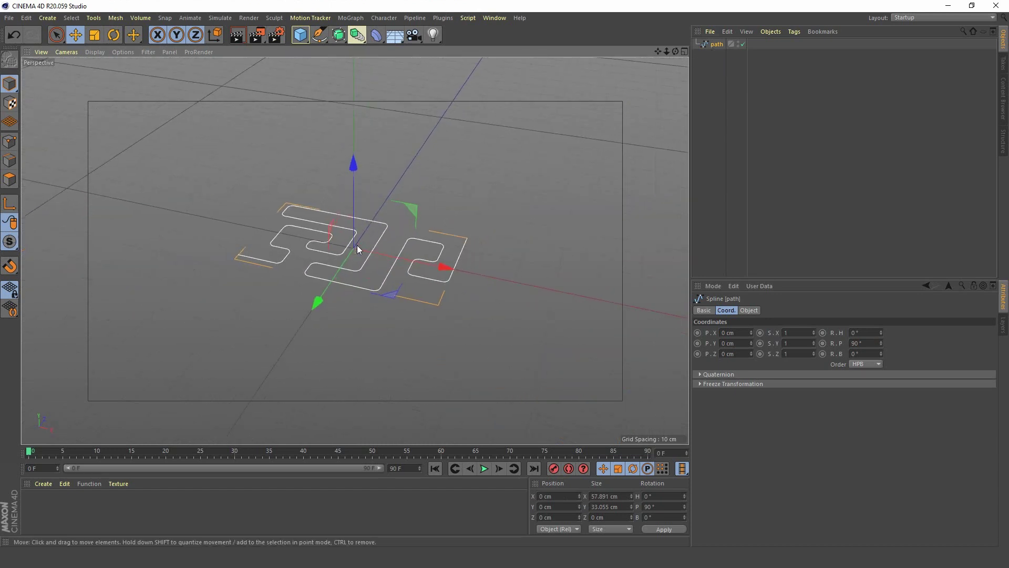
left_click(300, 36)
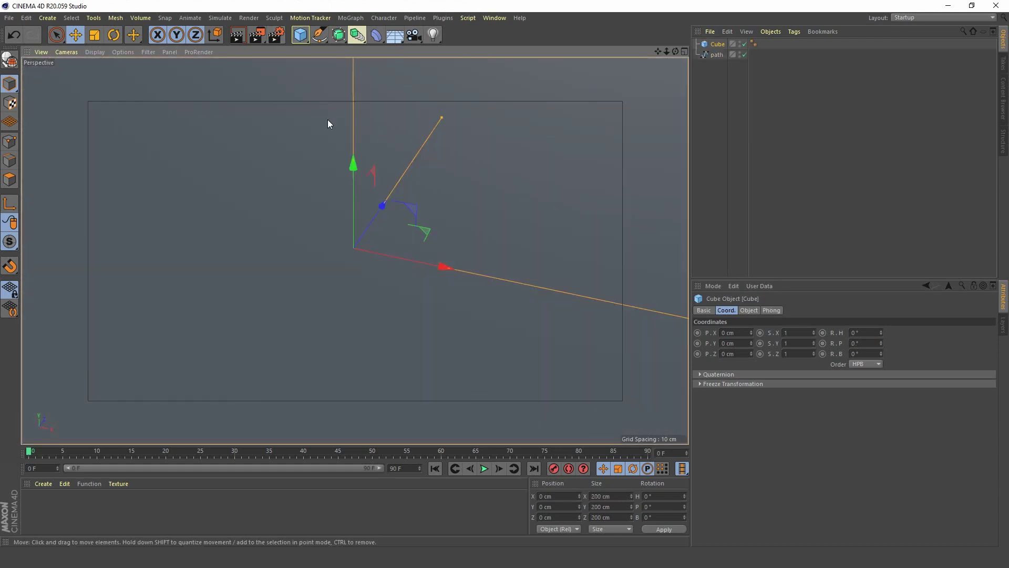
key("s")
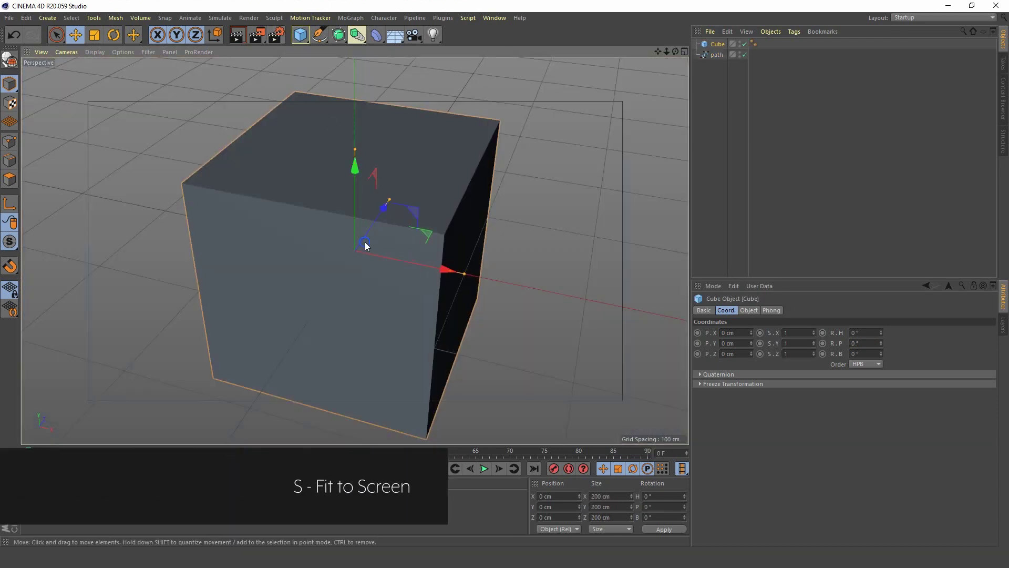
left_click_drag(339, 272, 385, 223, "alt")
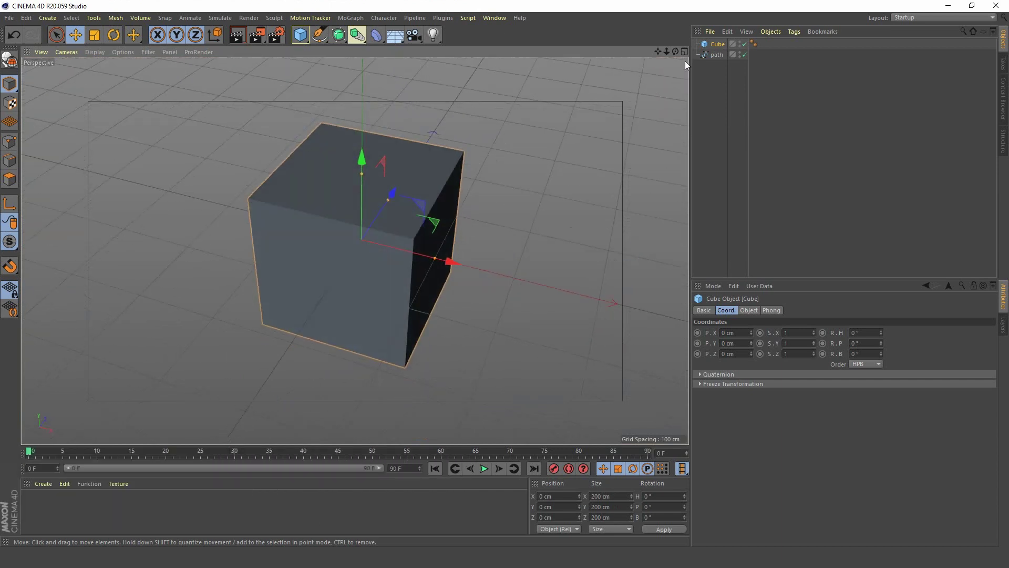
Scale the path spline to about 469 cm wide to match the cube, then select the cube.
left_click(717, 55)
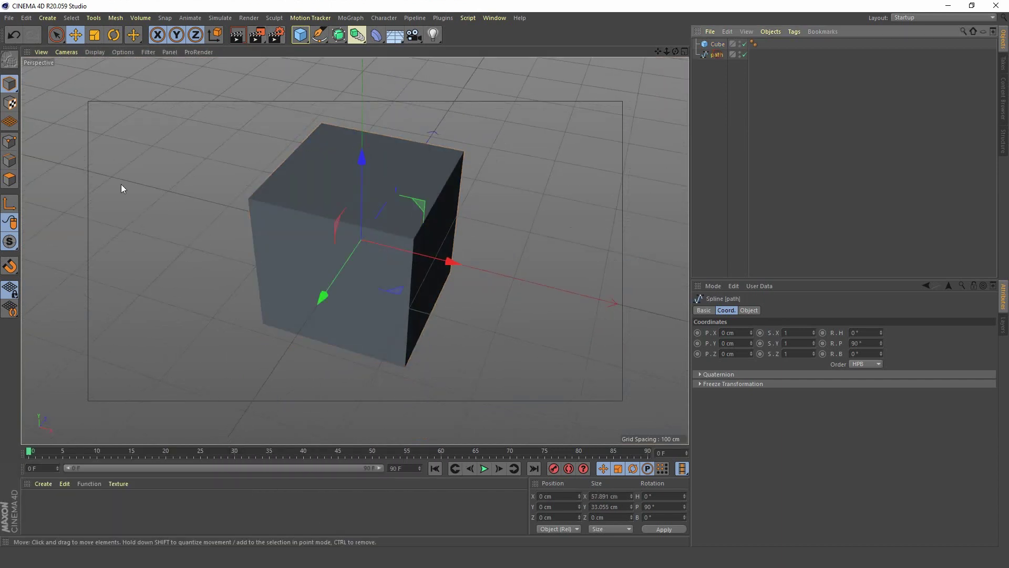
left_click(95, 34)
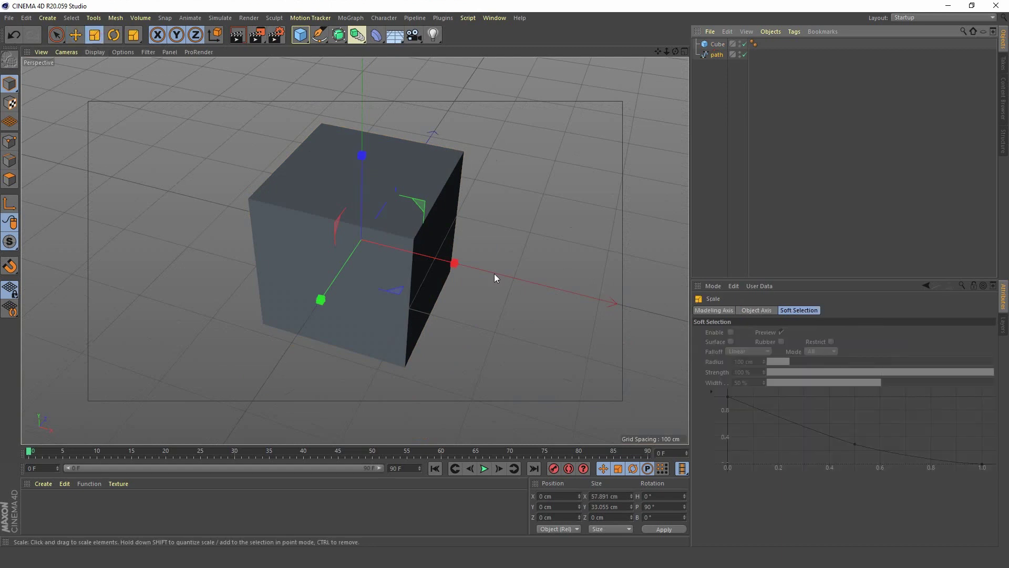
right_click_drag(496, 274, 431, 334, "alt")
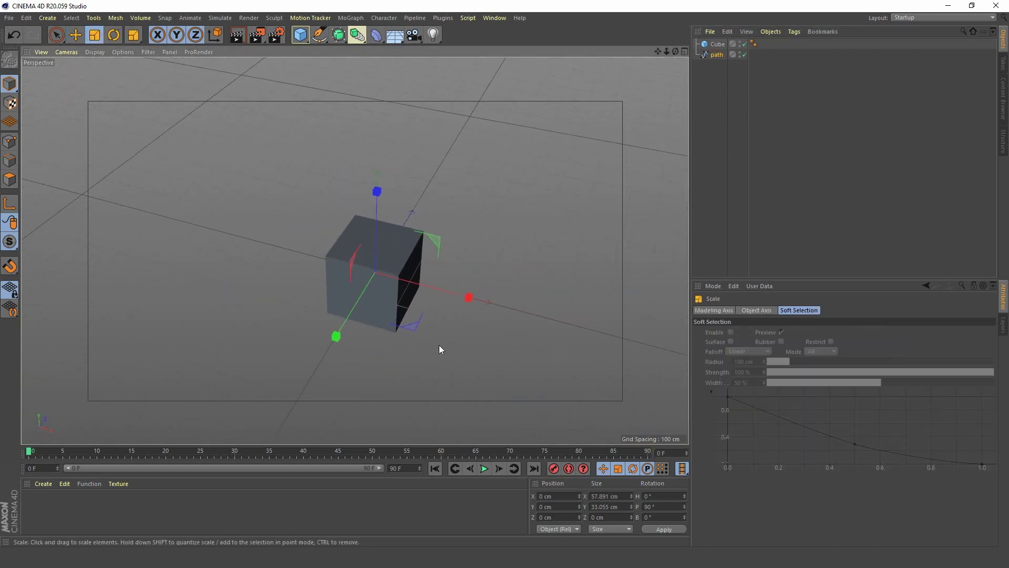
left_click_drag(121, 151, 732, 339)
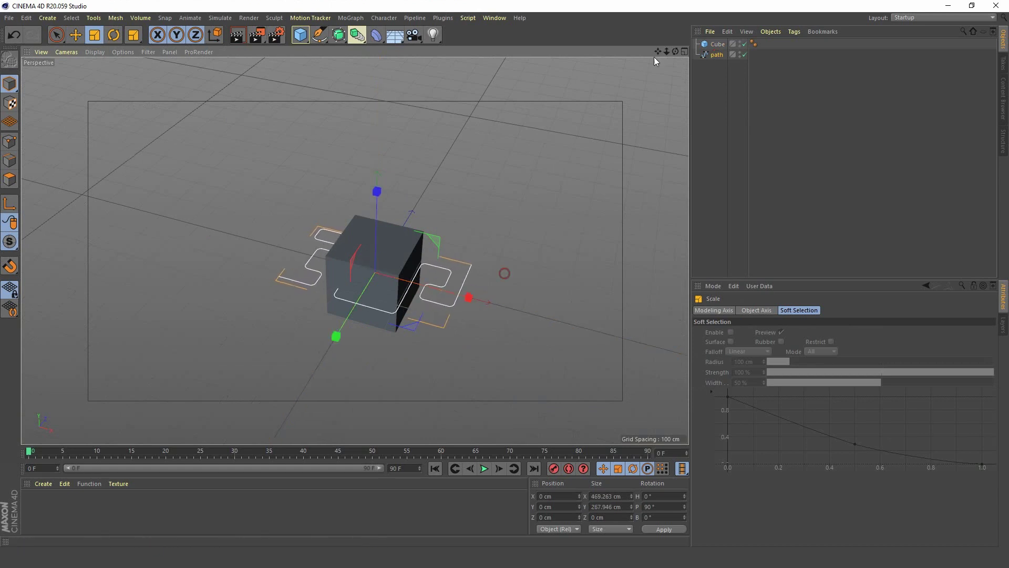
left_click(715, 45)
key("Delete")
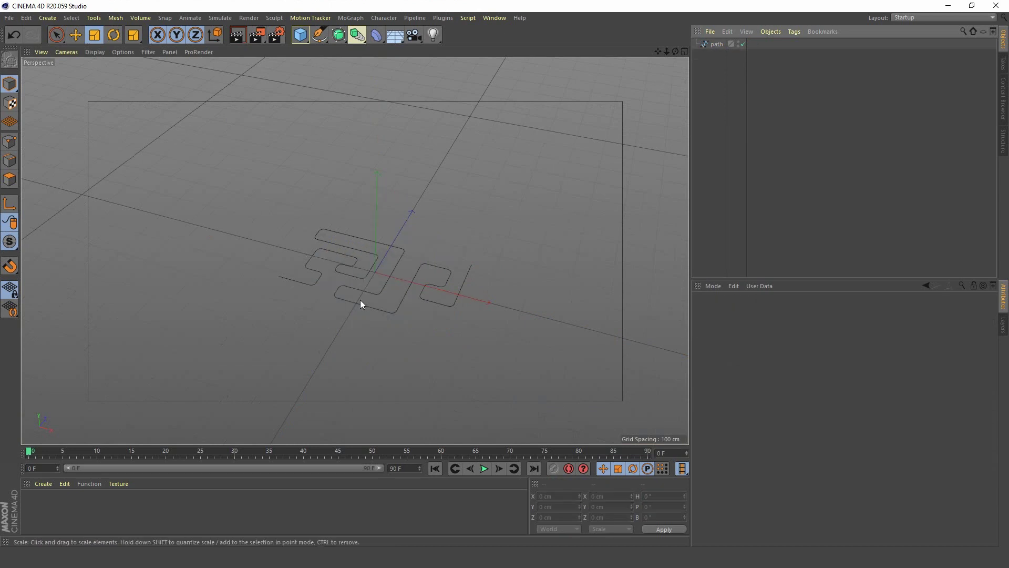
key("s")
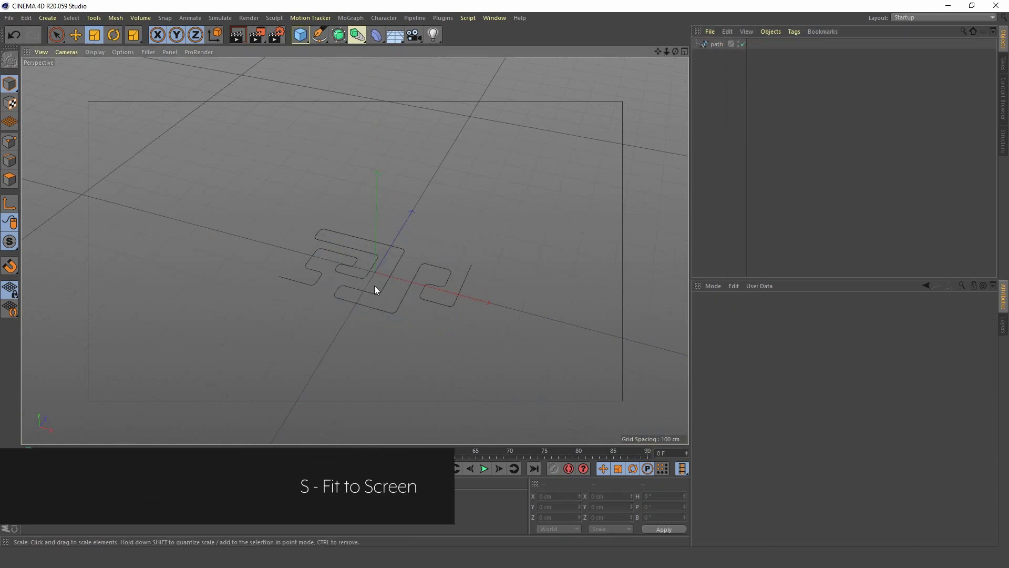
left_click(718, 45)
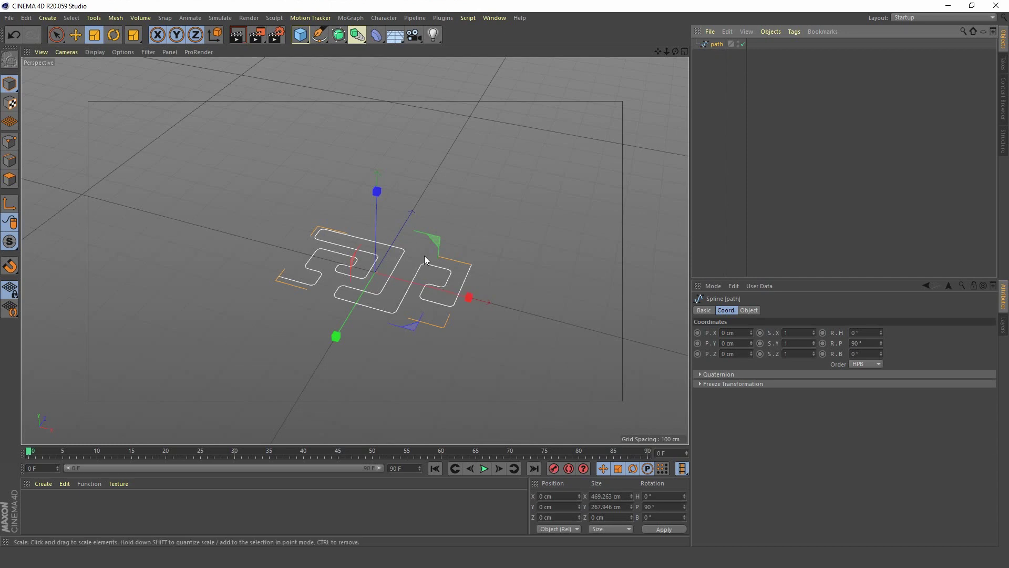
scroll(424, 255, "up", 3)
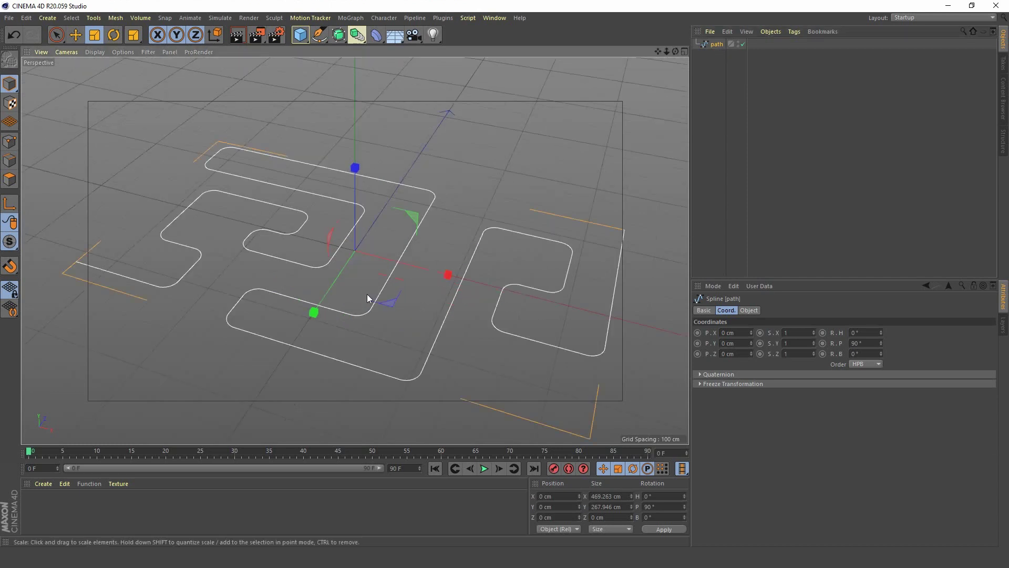
scroll(518, 182, "down", 2)
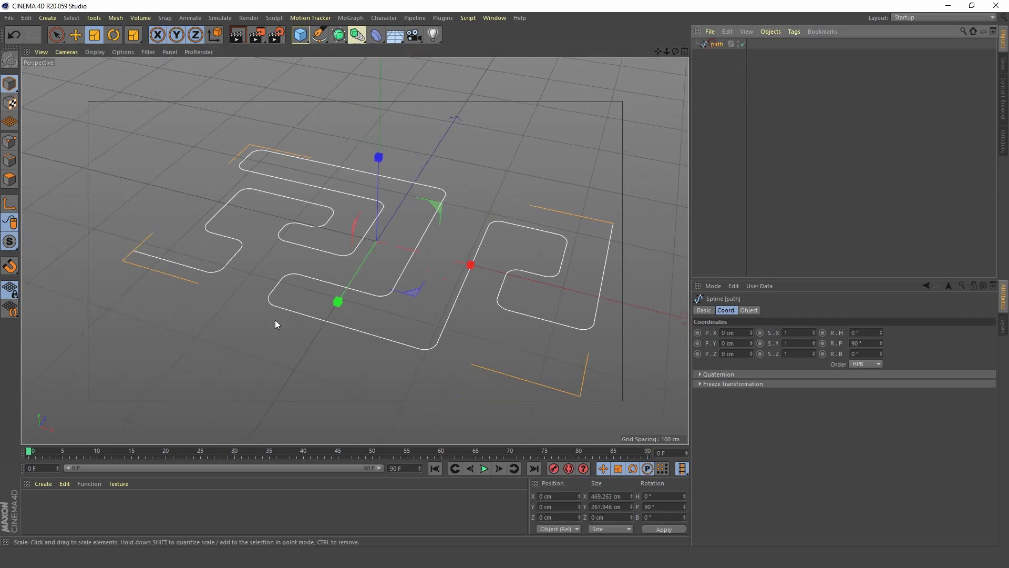
mouse_move(356, 252)
left_mouse_down("alt")
mouse_move(394, 263)
mouse_move(329, 250)
mouse_move(368, 252)
mouse_move(353, 249)
left_mouse_up("alt")
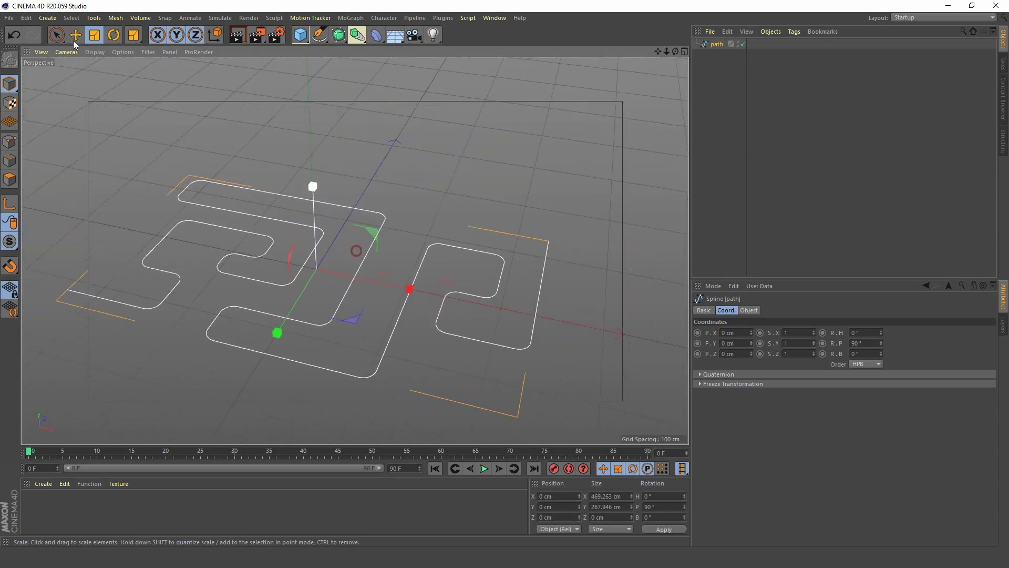
Set camera navigation to Object Mode so orbiting centres on the selected object.
left_click(40, 52)
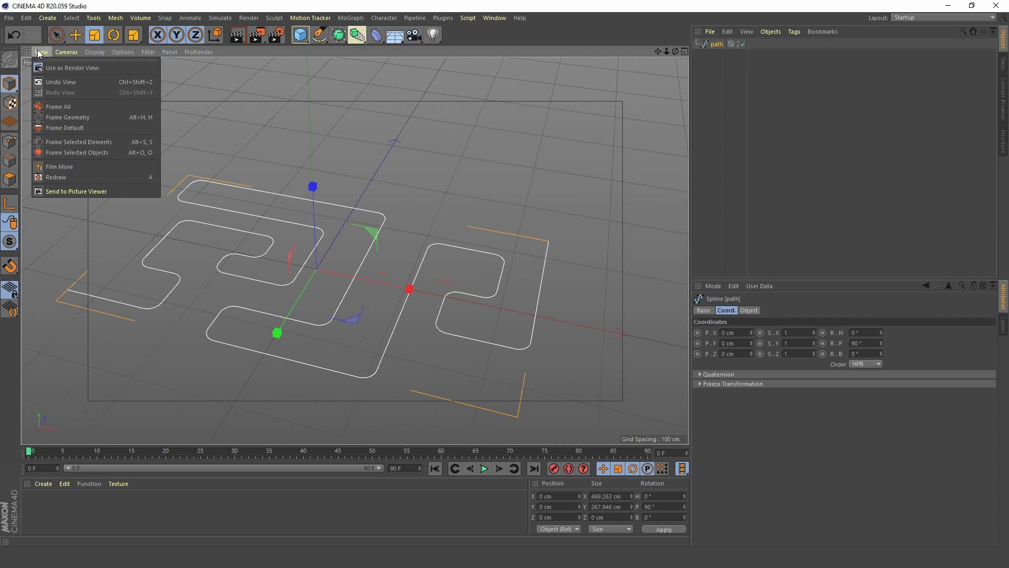
mouse_move(67, 52)
mouse_move(87, 68)
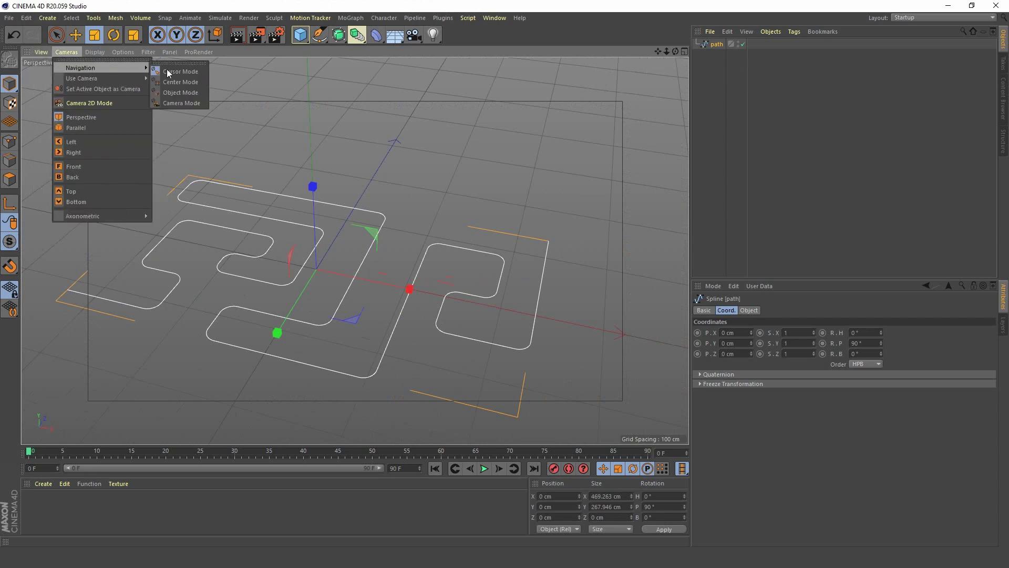
left_click(179, 93)
left_click_drag(277, 331, 331, 262, "alt")
left_click(66, 52)
mouse_move(120, 70)
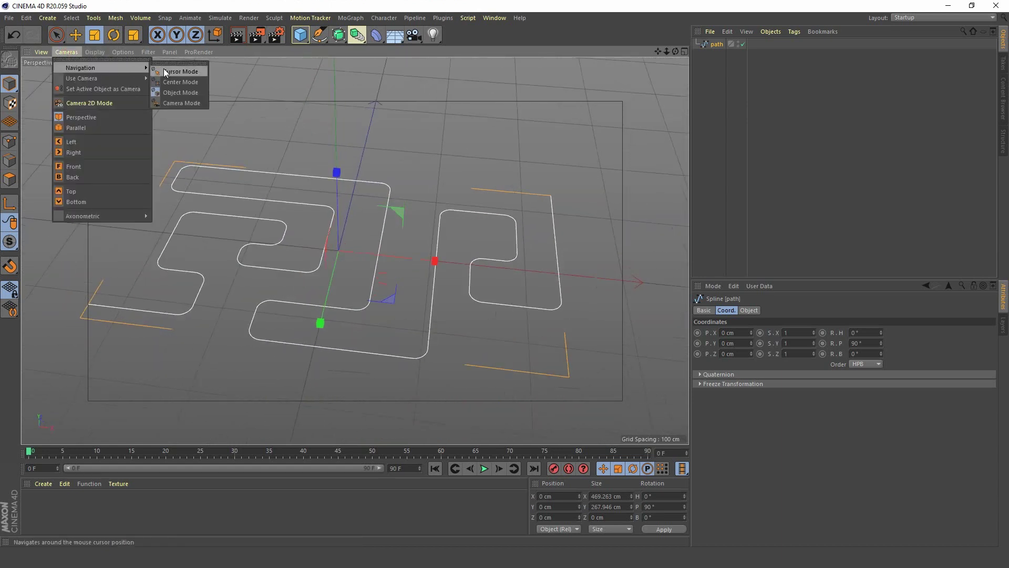
left_click(71, 52)
mouse_move(354, 269)
left_mouse_down("alt")
mouse_move(357, 243)
mouse_move(329, 213)
mouse_move(299, 232)
mouse_move(337, 191)
mouse_move(322, 245)
mouse_move(338, 258)
mouse_move(342, 236)
mouse_move(303, 258)
mouse_move(333, 155)
mouse_move(320, 265)
mouse_move(366, 223)
mouse_move(370, 252)
mouse_move(348, 255)
mouse_move(360, 254)
left_mouse_up("alt")
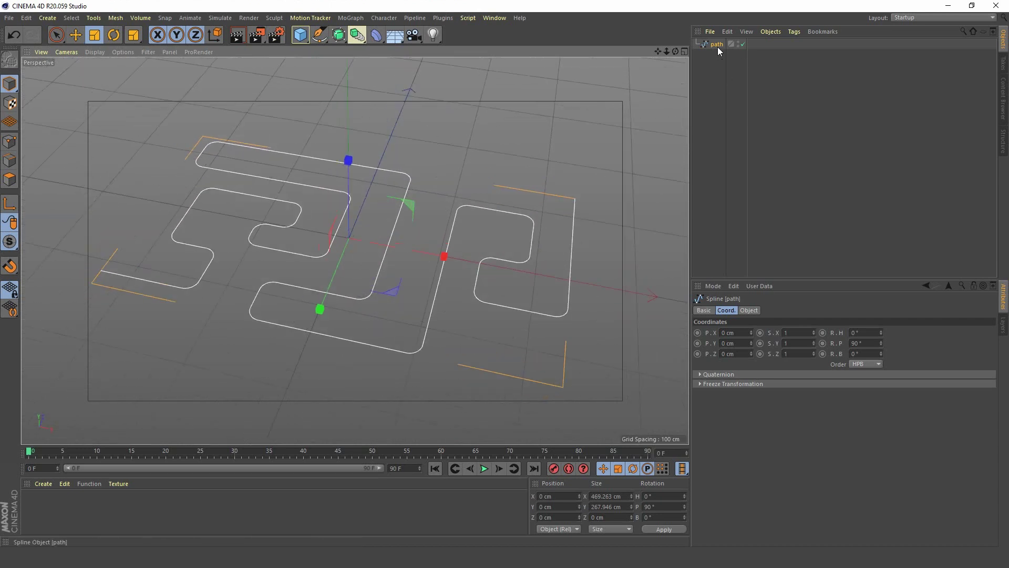
Add a Sweep generator and nest the path spline under it.
left_click(339, 35)
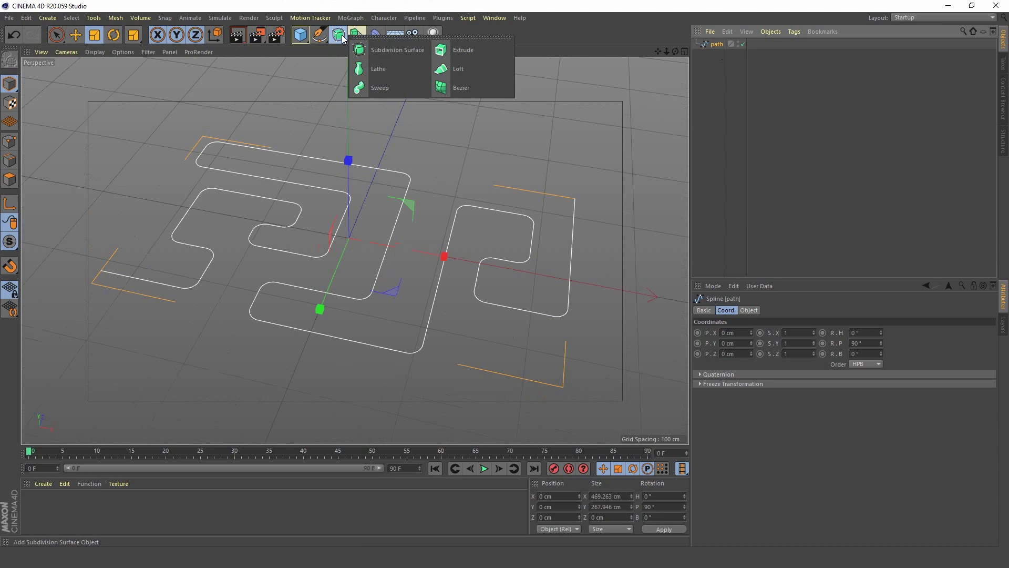
left_click(387, 87)
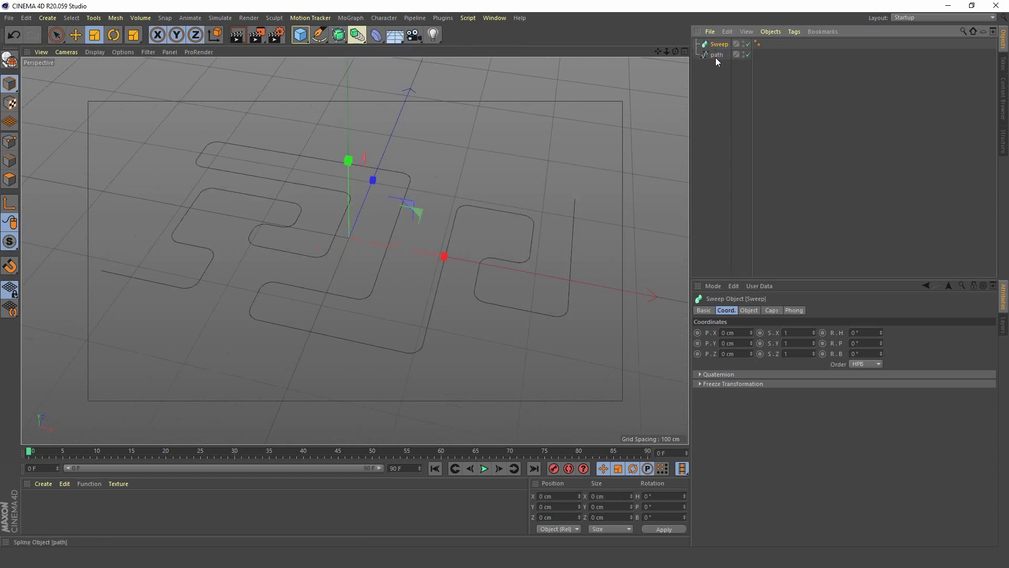
left_click_drag(715, 56, 720, 45)
Add a Rectangle spline sized 10 cm wide and 5 cm high.
left_click(324, 35)
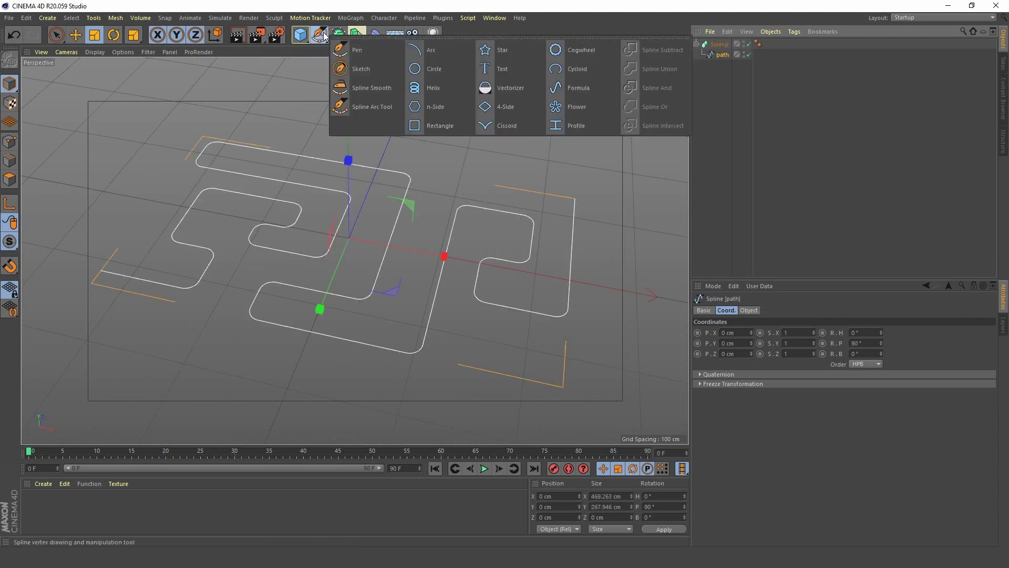
left_click(436, 125)
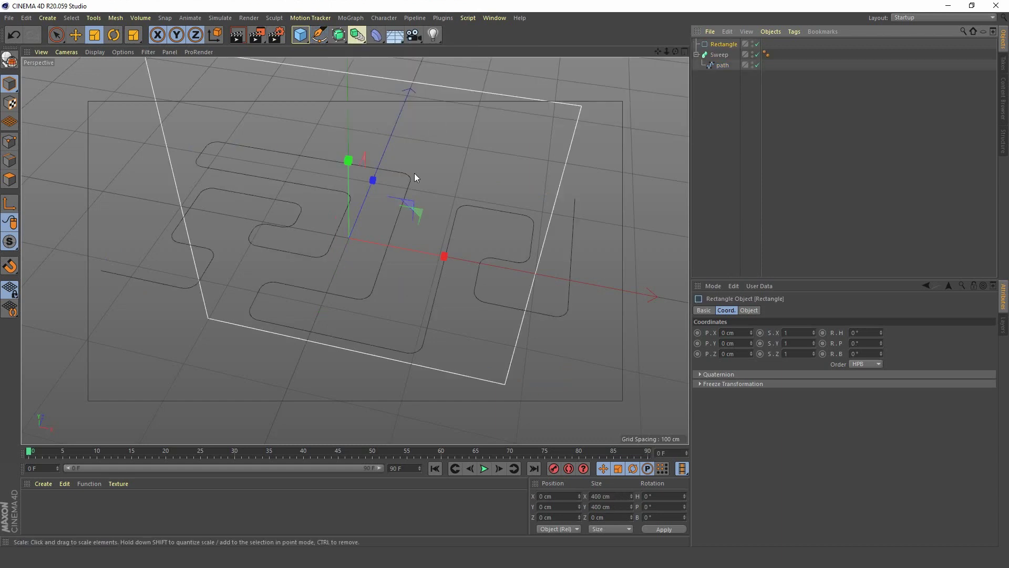
left_click(317, 37)
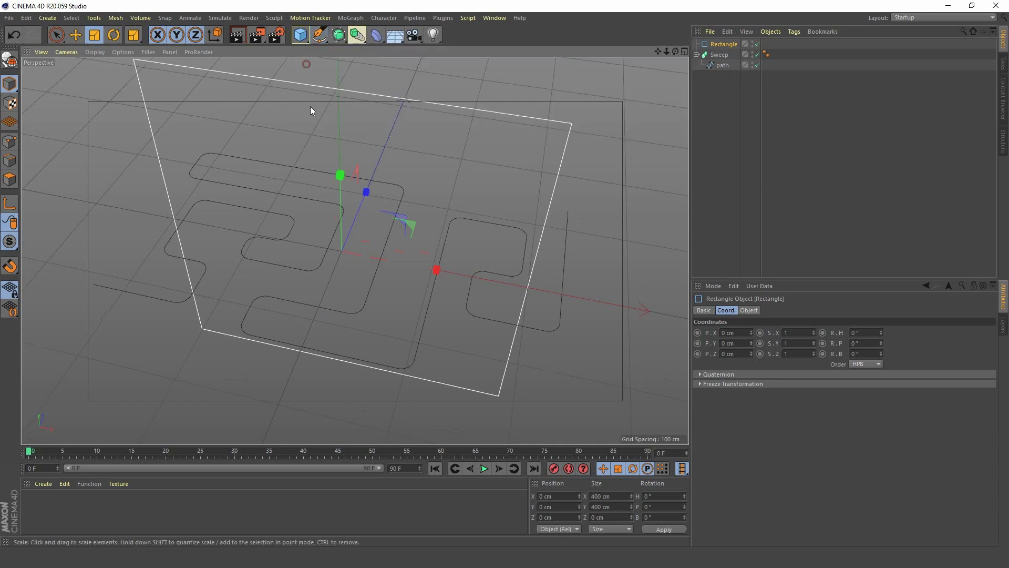
scroll(270, 184, "down", 5)
left_click(728, 44)
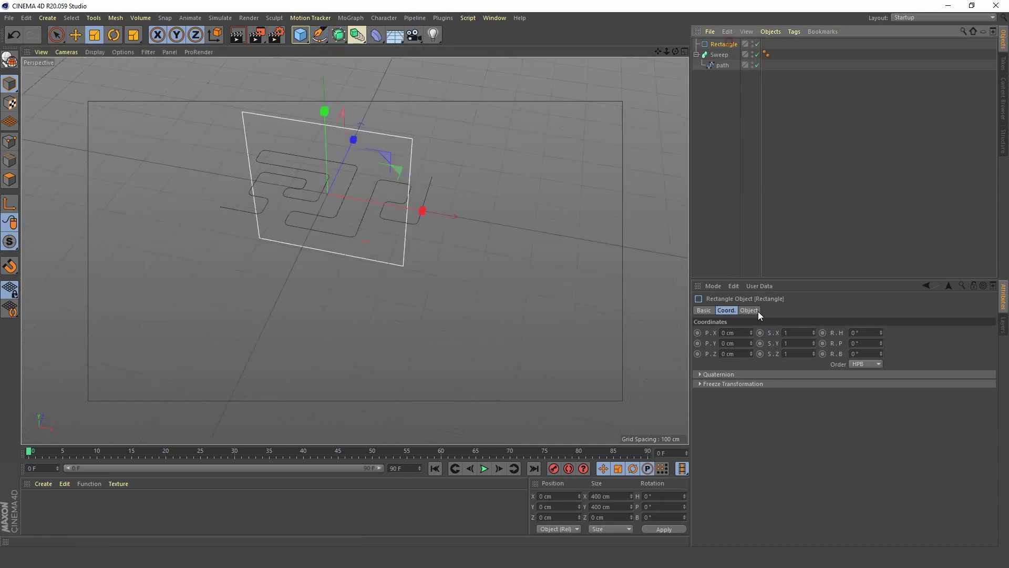
left_click(749, 310)
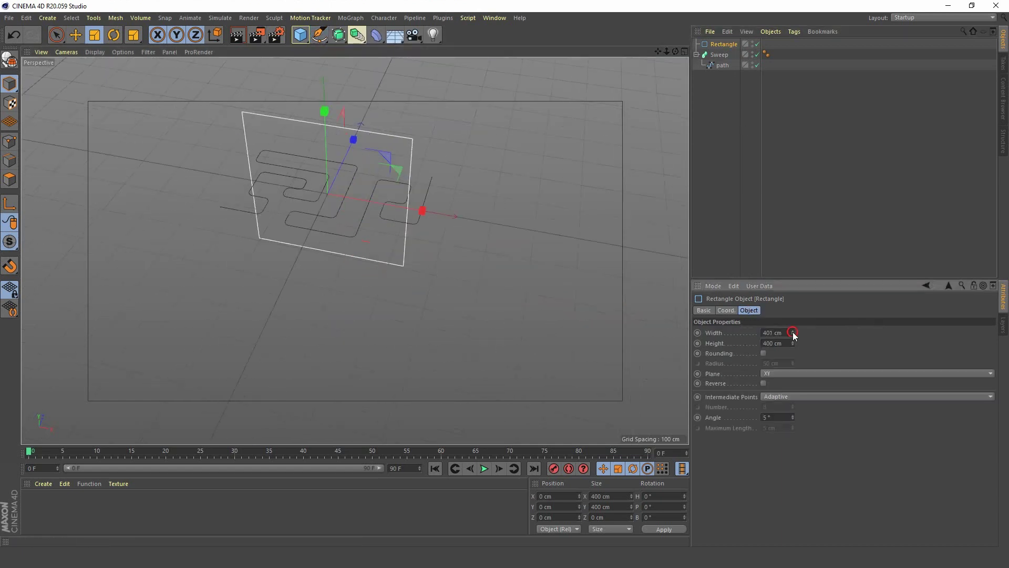
left_click_drag(793, 333, 793, 352)
double_click(781, 330)
type("10")
key("Tab")
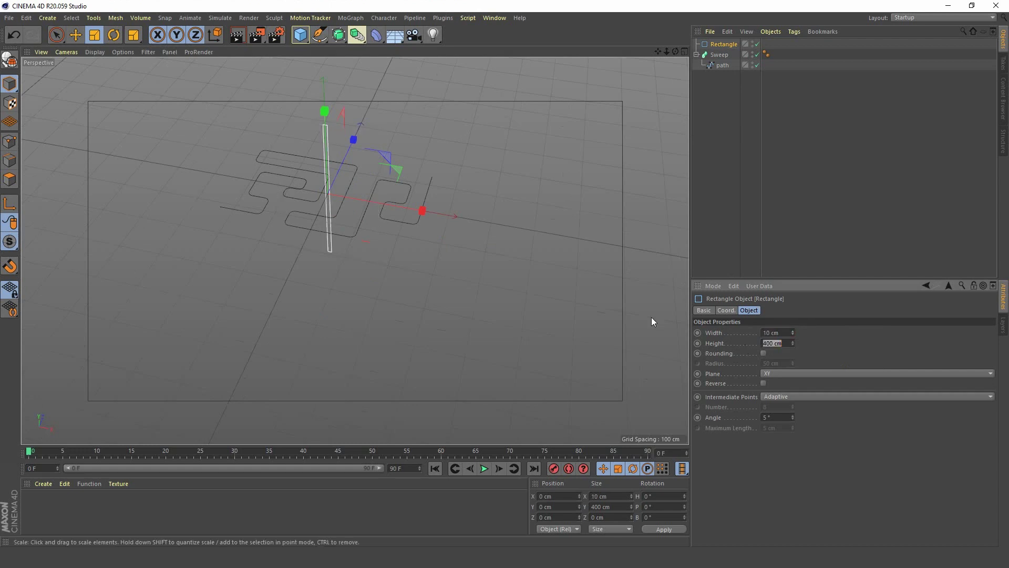
type("5")
key("Return")
Frame and orbit around the rectangle, then widen it to 15 cm.
key("s")
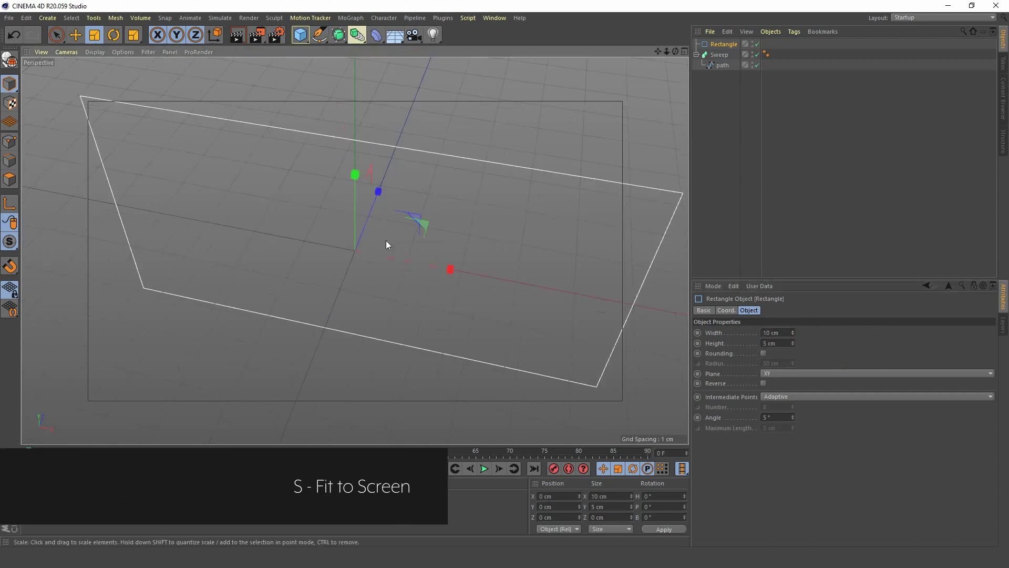
scroll(323, 287, "down", 10)
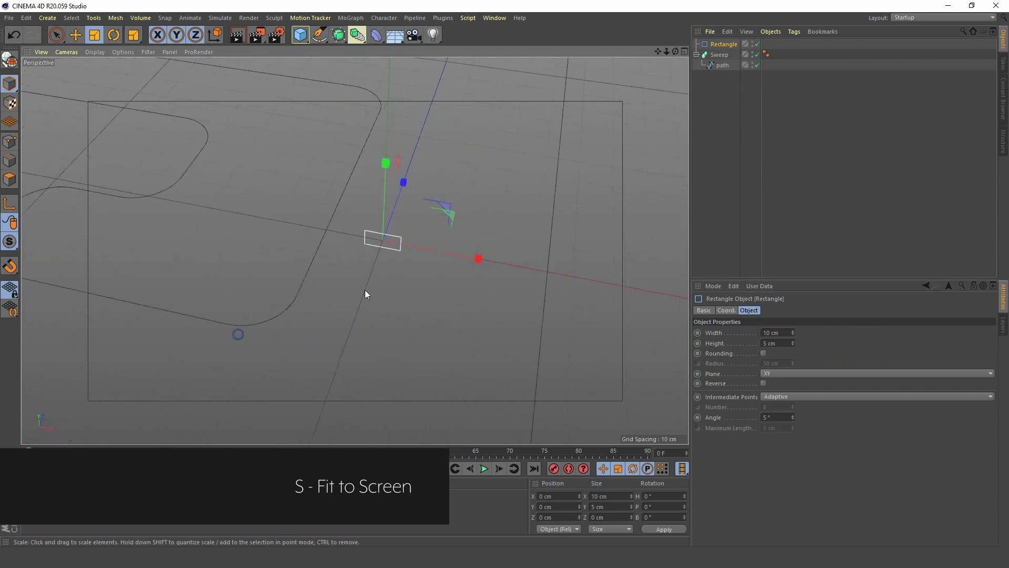
mouse_move(356, 279)
left_mouse_down("alt")
mouse_move(327, 281)
mouse_move(363, 263)
left_mouse_up("alt")
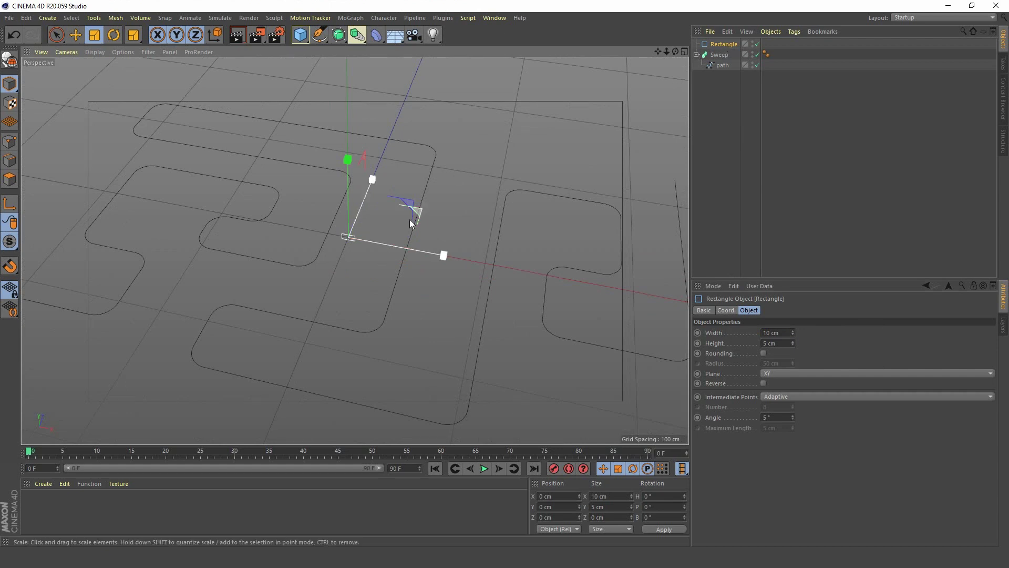
left_click_drag(355, 257, 360, 170, "alt")
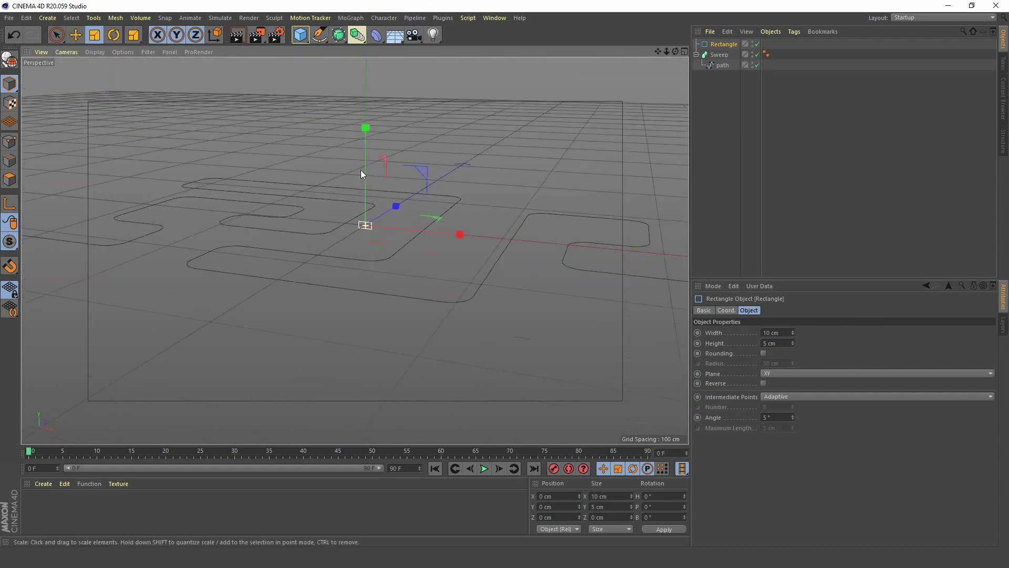
left_click(790, 333)
type("15")
key("Return")
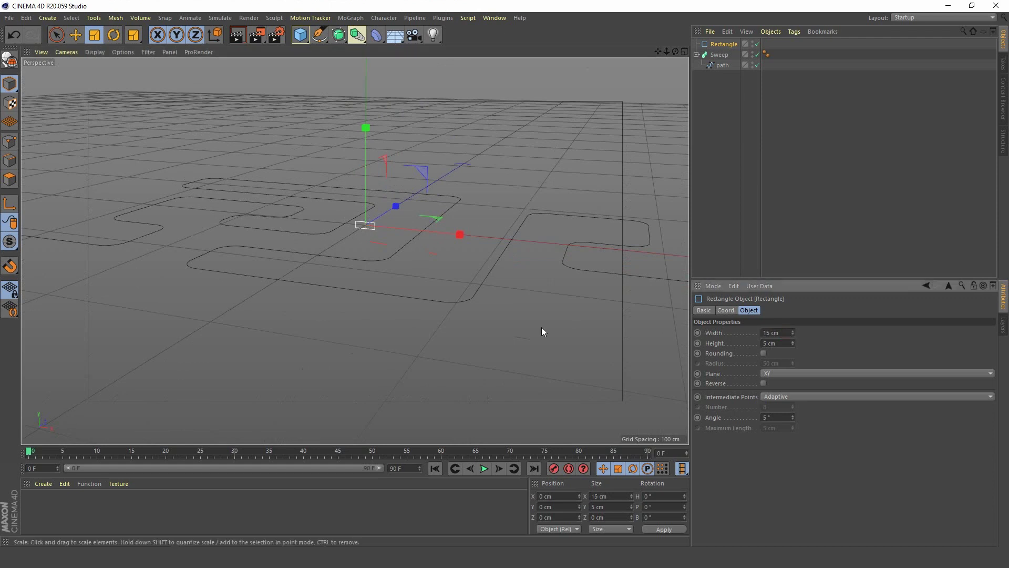
Nest the Rectangle in the Sweep above path, undoing the reorder that broke the track.
left_click_drag(358, 235, 359, 254, "alt")
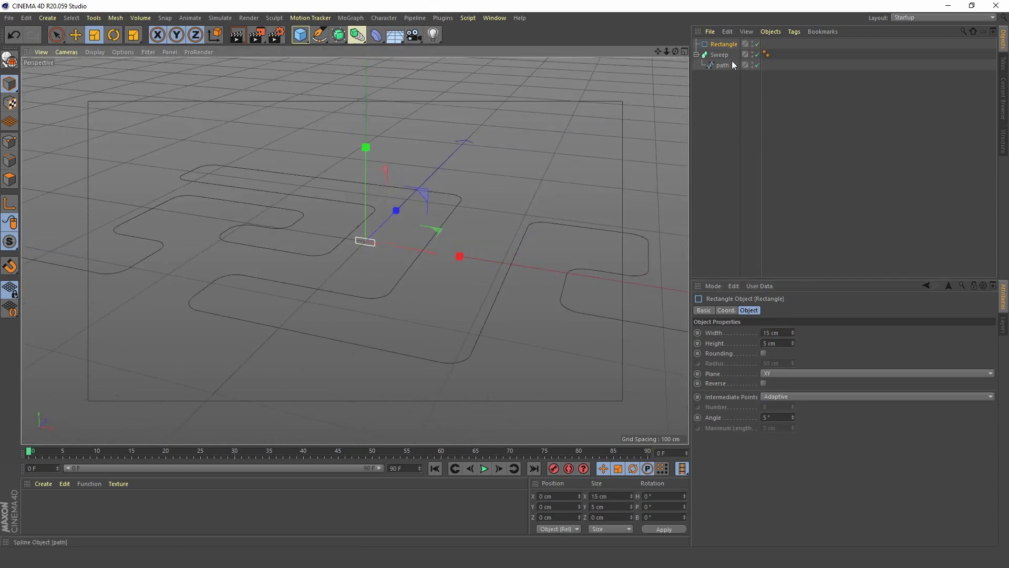
left_click_drag(723, 43, 723, 55)
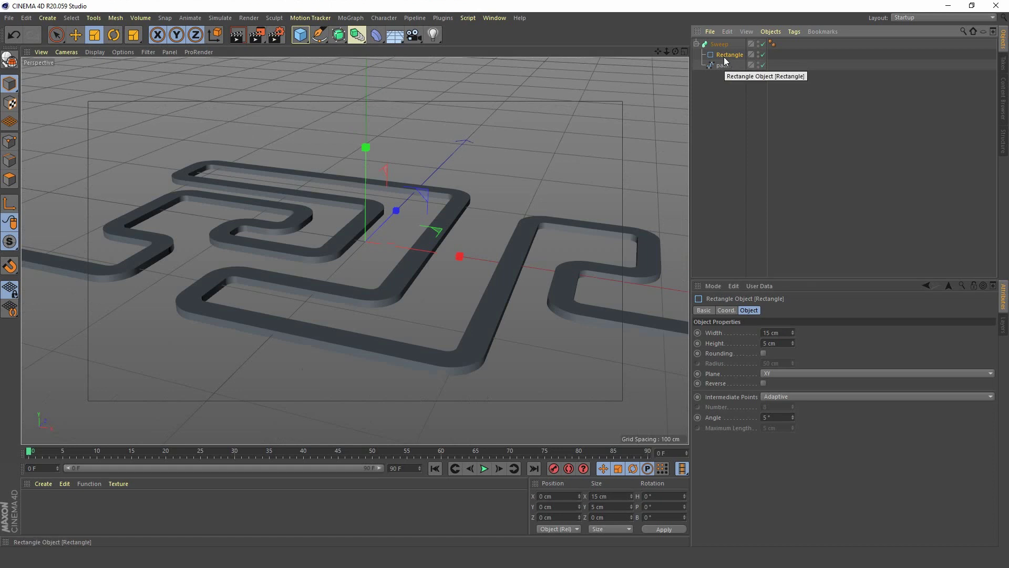
left_click_drag(723, 54, 726, 68)
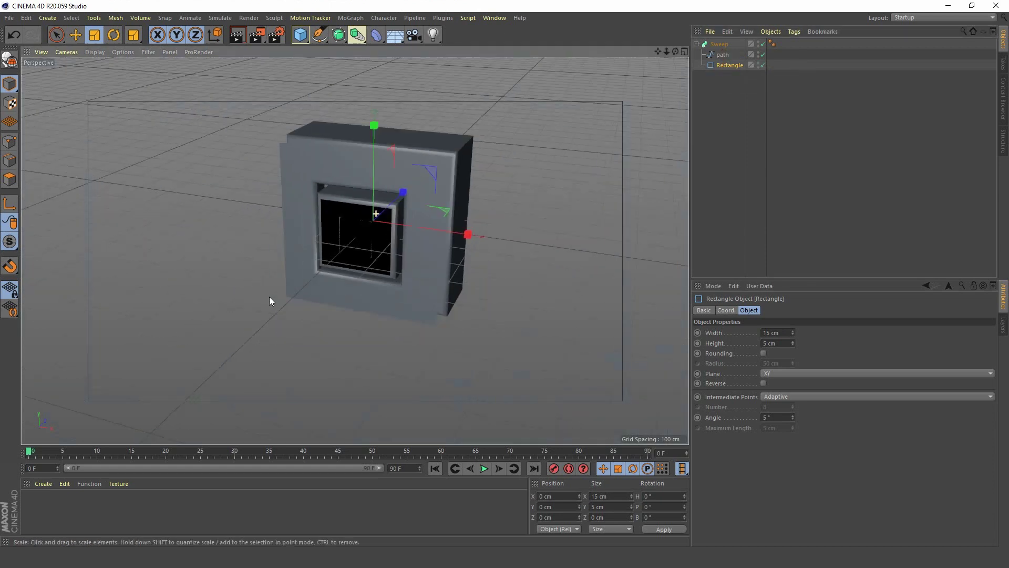
scroll(321, 256, "up", 3)
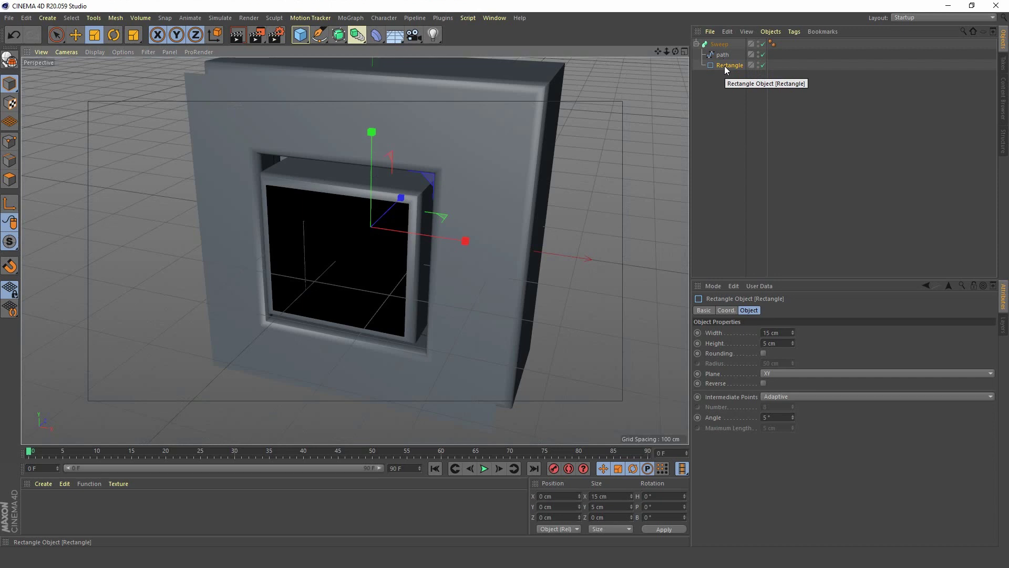
key("ctrl+z")
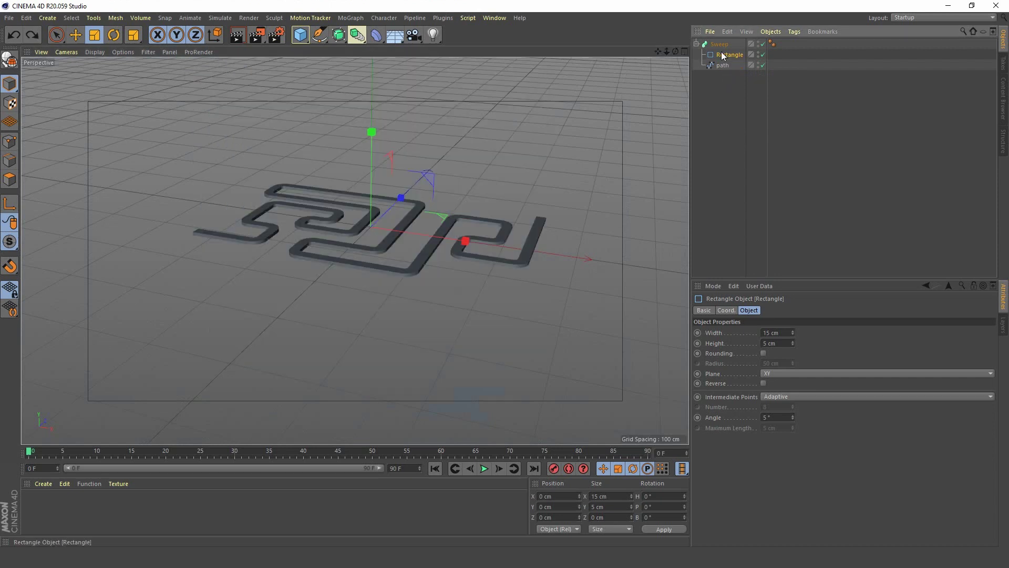
scroll(362, 260, "up", 3)
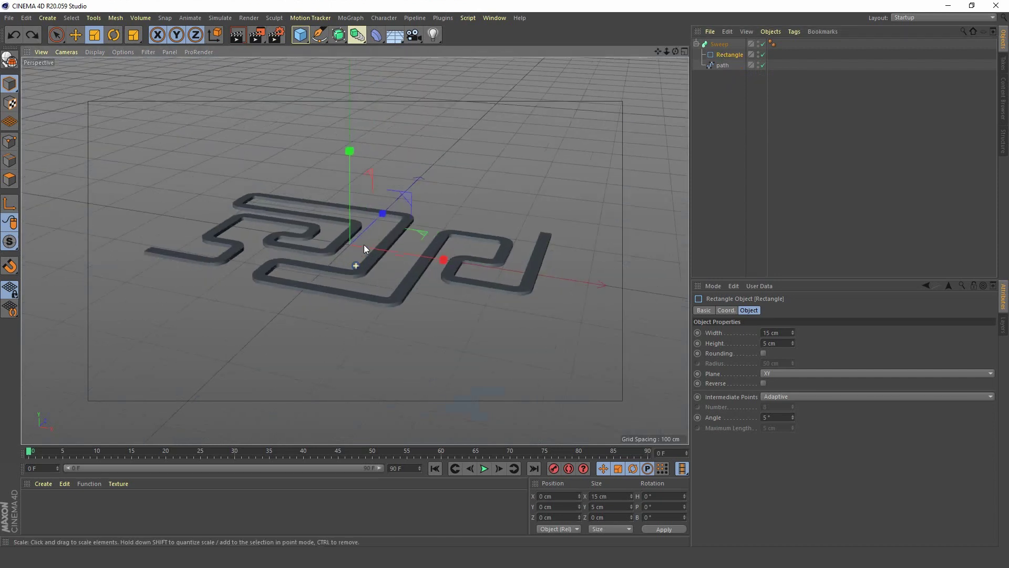
Shrink the Rectangle profile to 8 cm wide and 3 cm high.
scroll(366, 241, "up", 5)
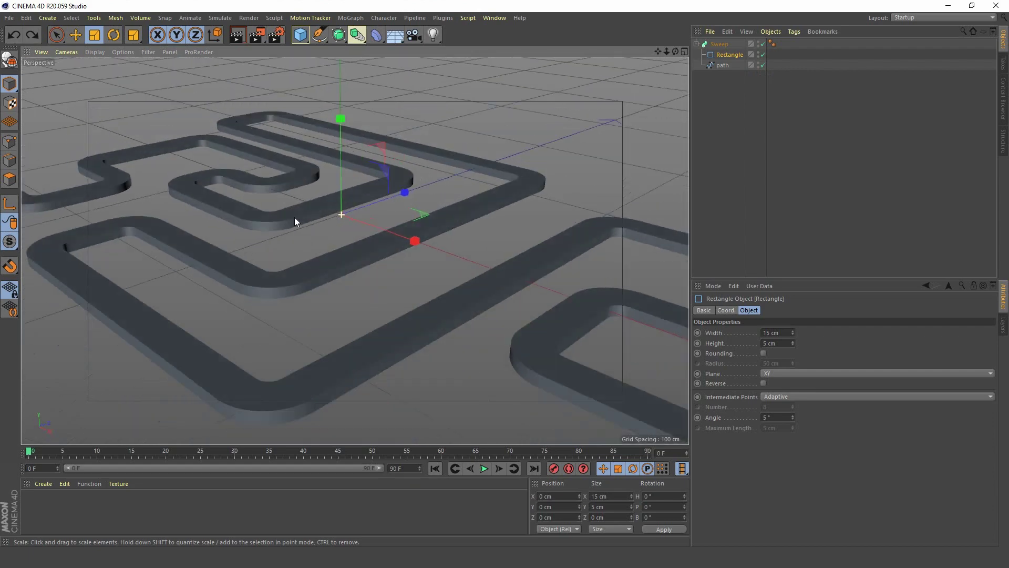
scroll(285, 212, "down", 8)
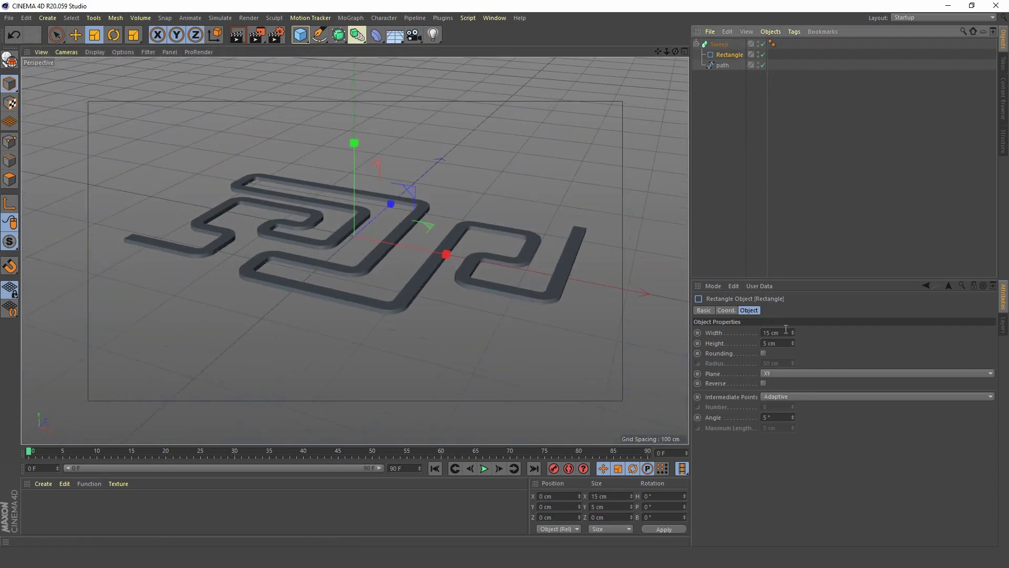
left_click_drag(793, 334, 793, 349)
scroll(397, 252, "up", 5)
scroll(400, 257, "up", 4)
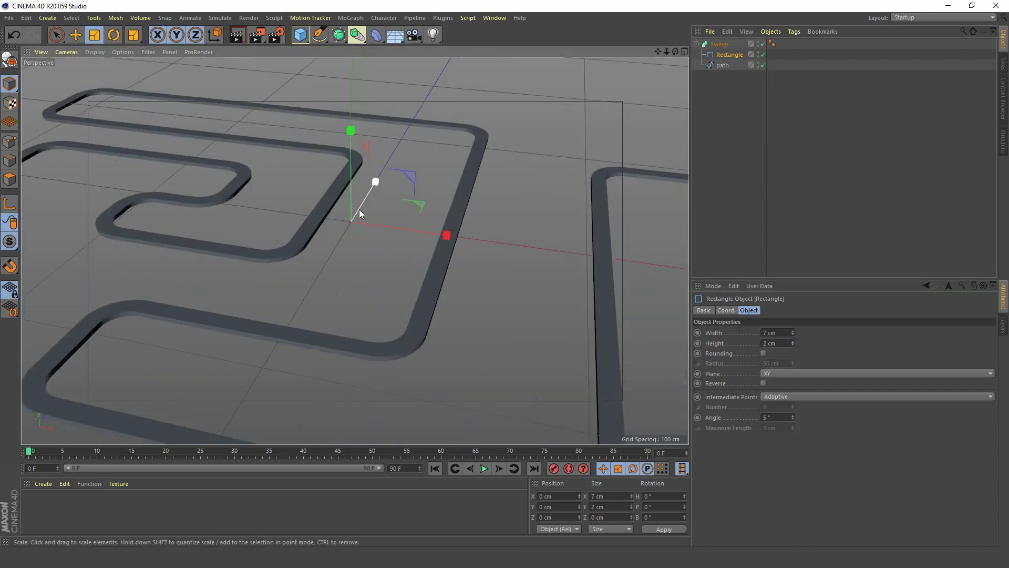
scroll(417, 222, "down", 8)
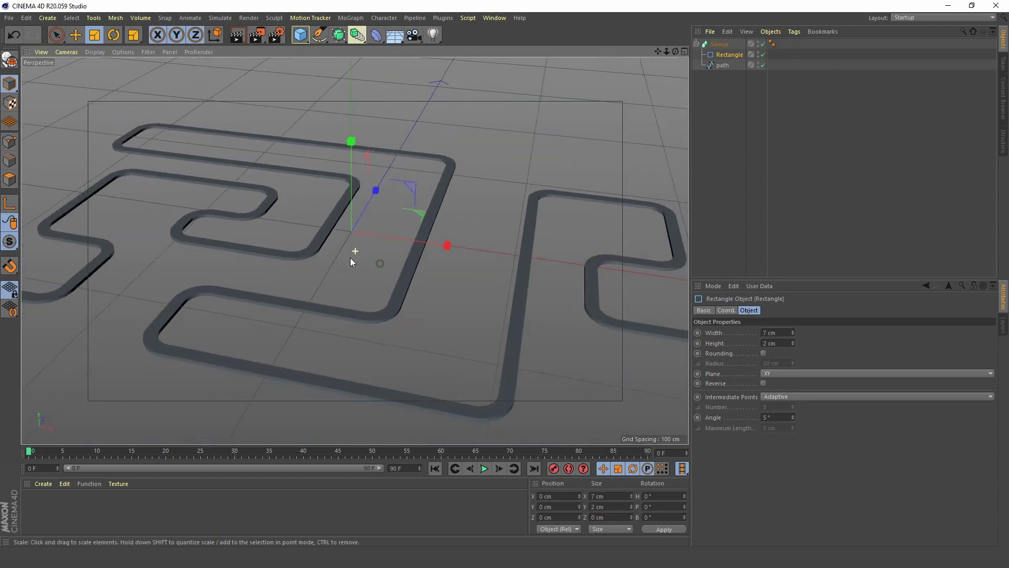
scroll(350, 258, "up", 4)
left_click(793, 330)
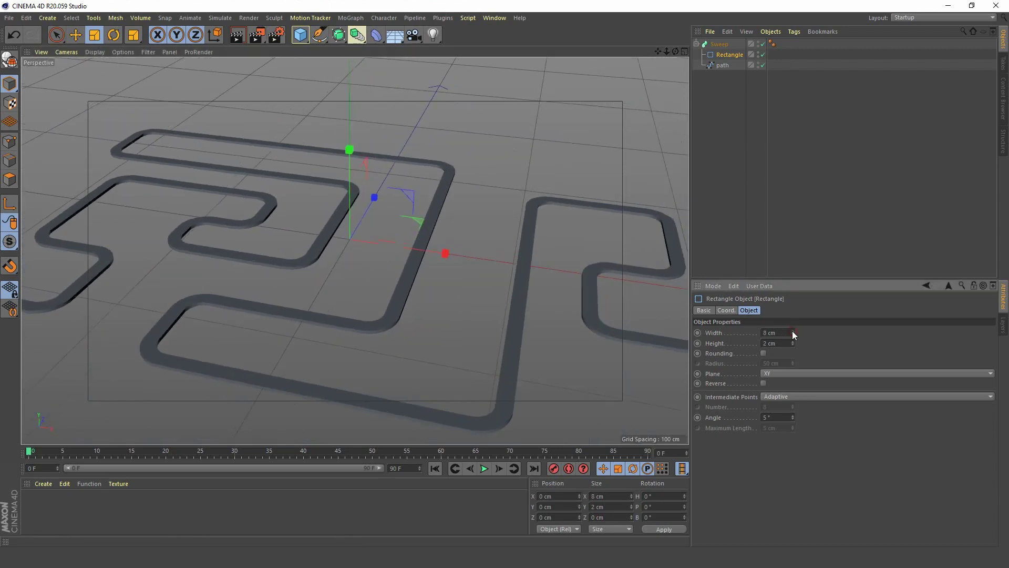
left_click(792, 341)
left_click_drag(247, 314, 370, 284, "alt")
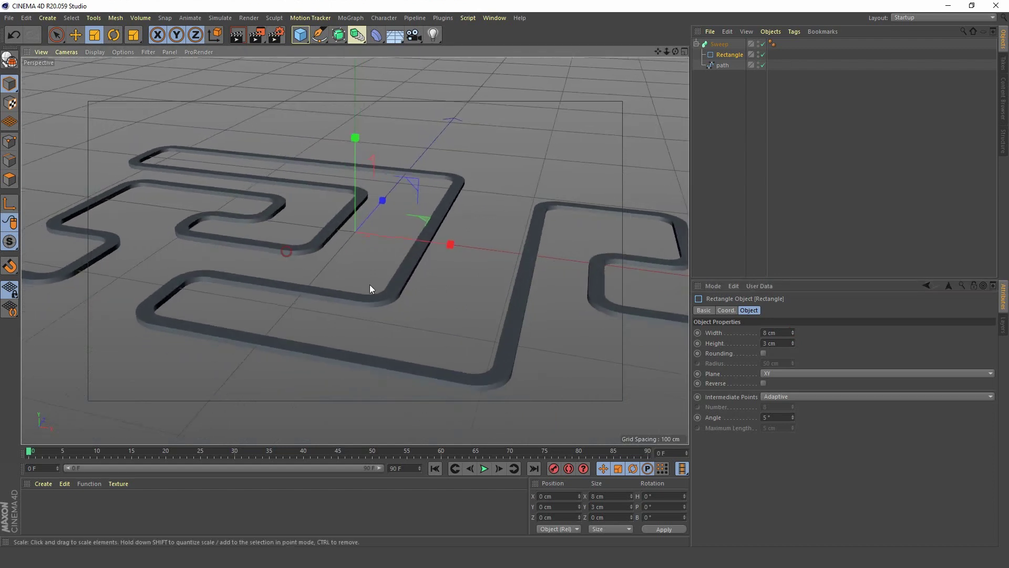
Enable Rounding on the Rectangle profile and inspect the corners with wireframe lines shown.
left_click(720, 54)
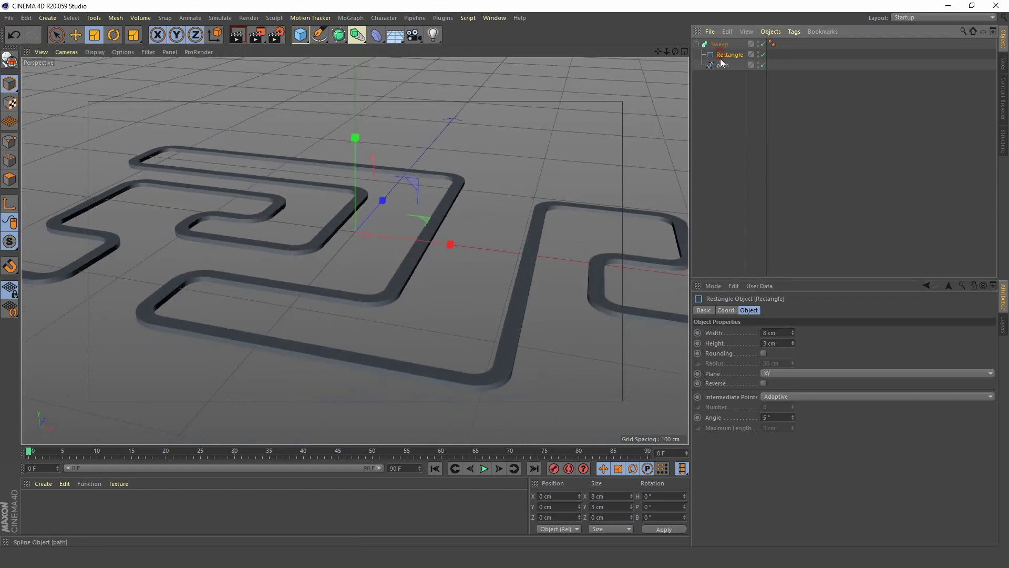
left_click(763, 353)
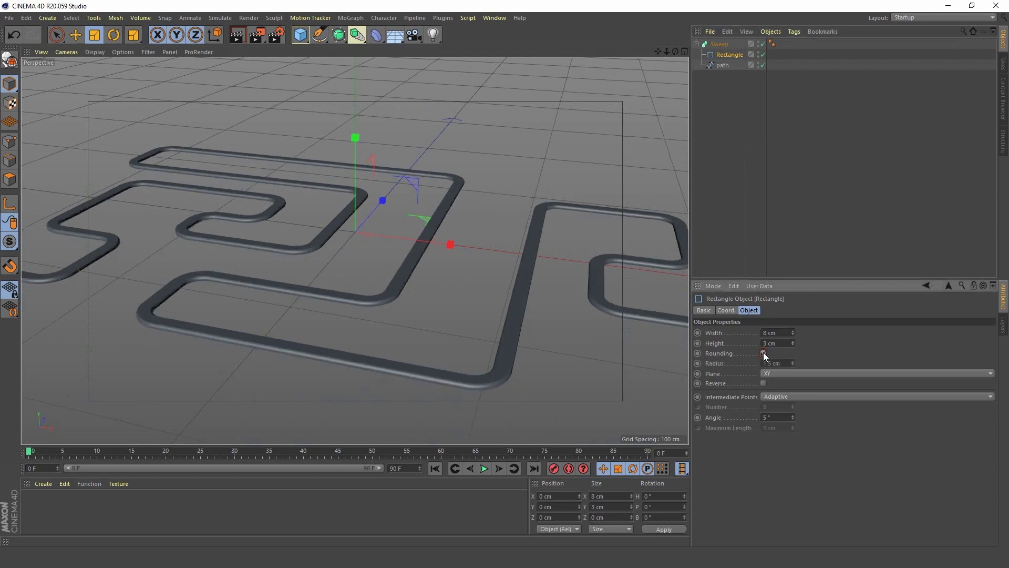
key("n")
key("b")
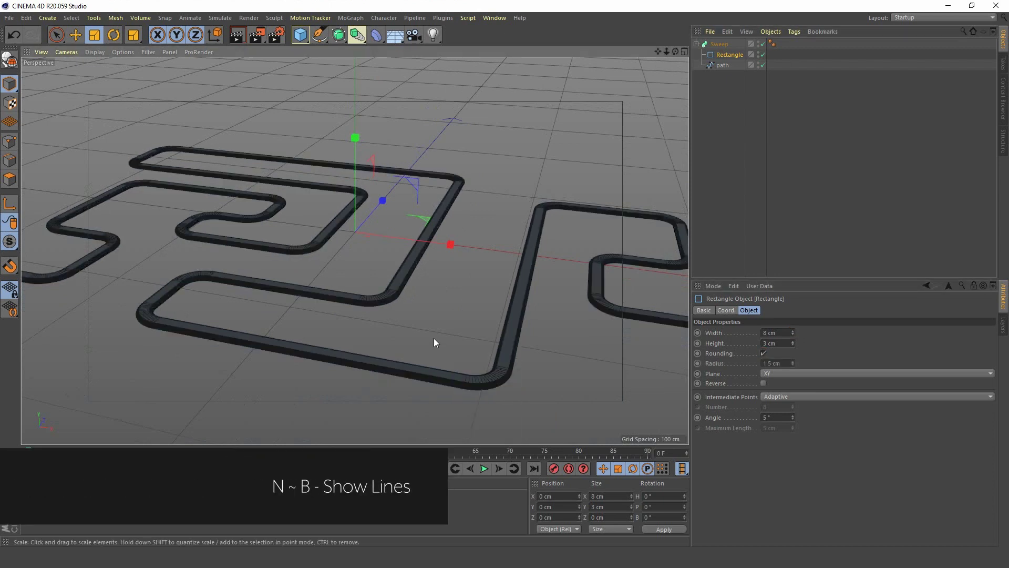
left_click_drag(434, 342, 413, 343, "alt")
scroll(442, 291, "up", 5)
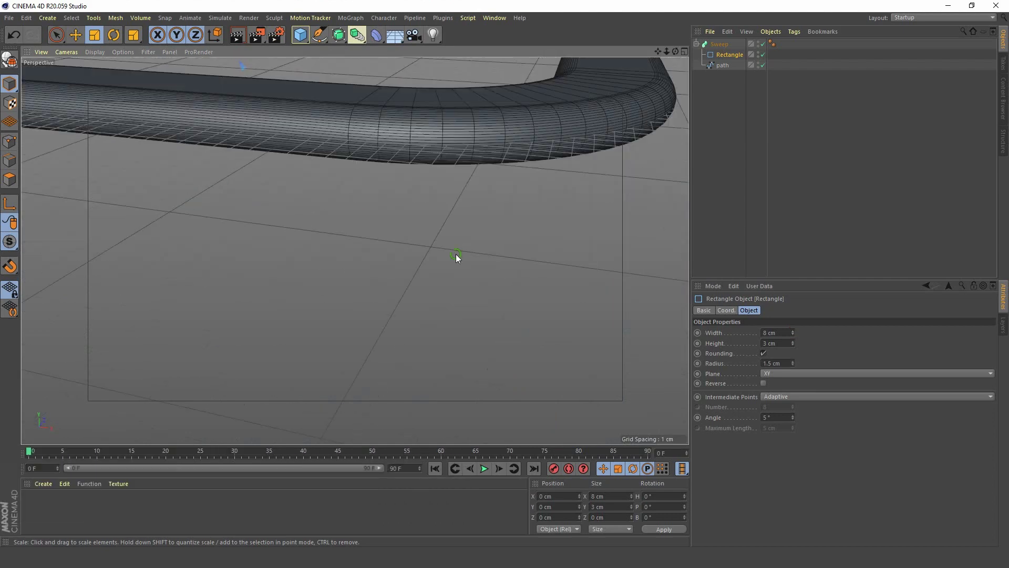
left_click_drag(435, 291, 411, 274, "alt")
scroll(404, 295, "down", 5)
scroll(420, 295, "up", 6)
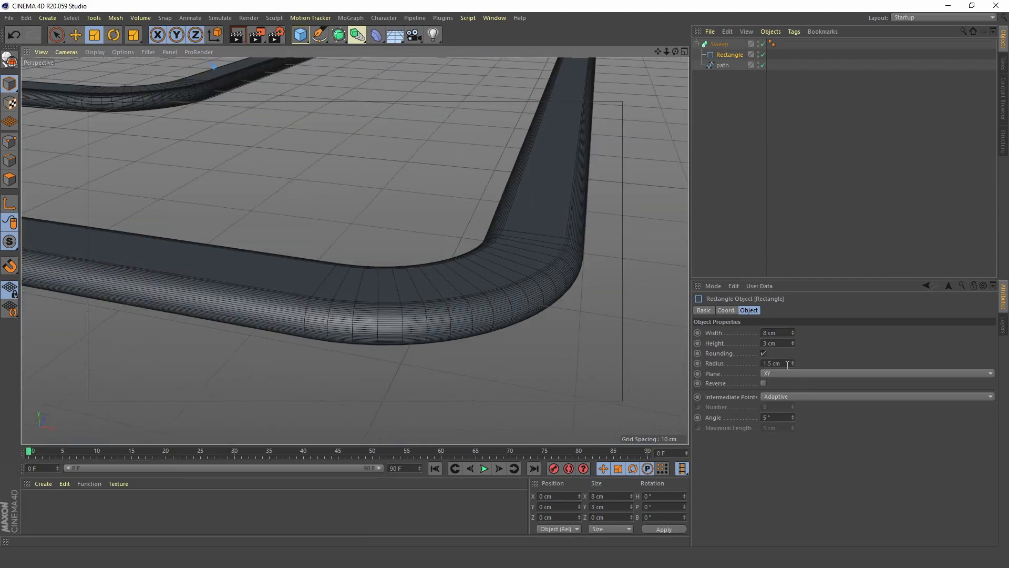
Set the rounding radius to 0.7 cm and render a preview.
double_click(787, 363)
type("0")
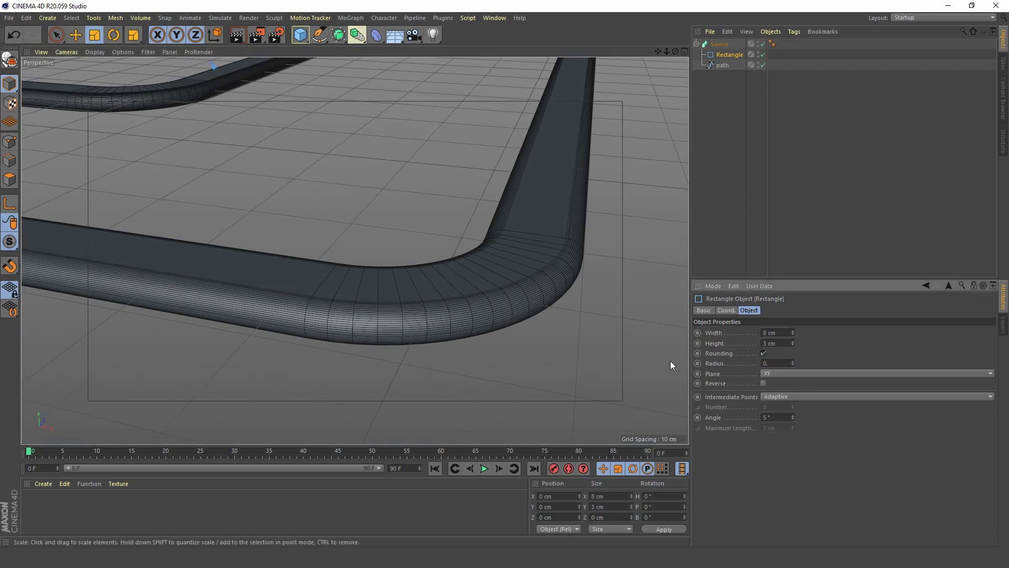
type(".5")
key("Return")
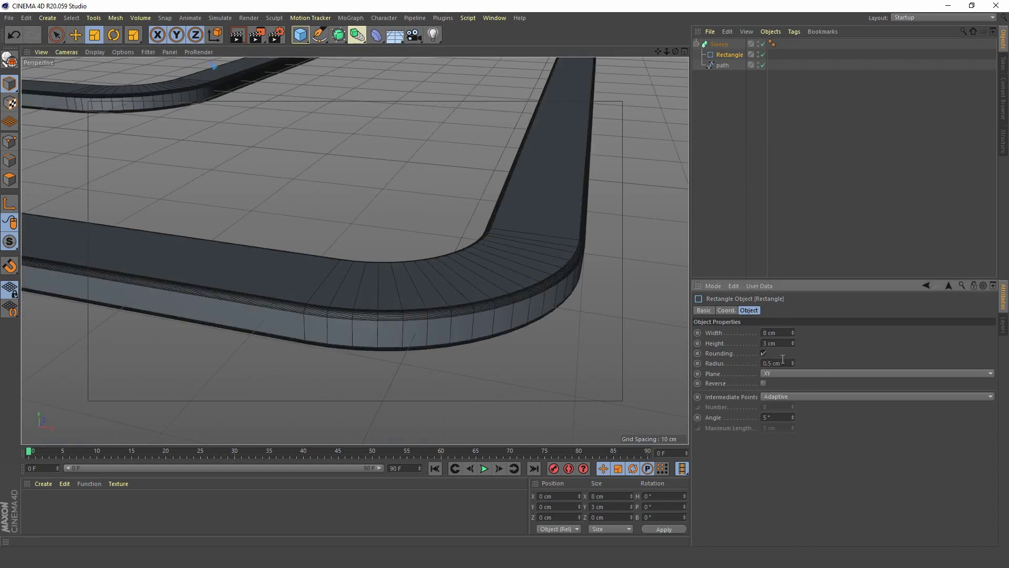
double_click(782, 361)
type("0.7")
key("Return")
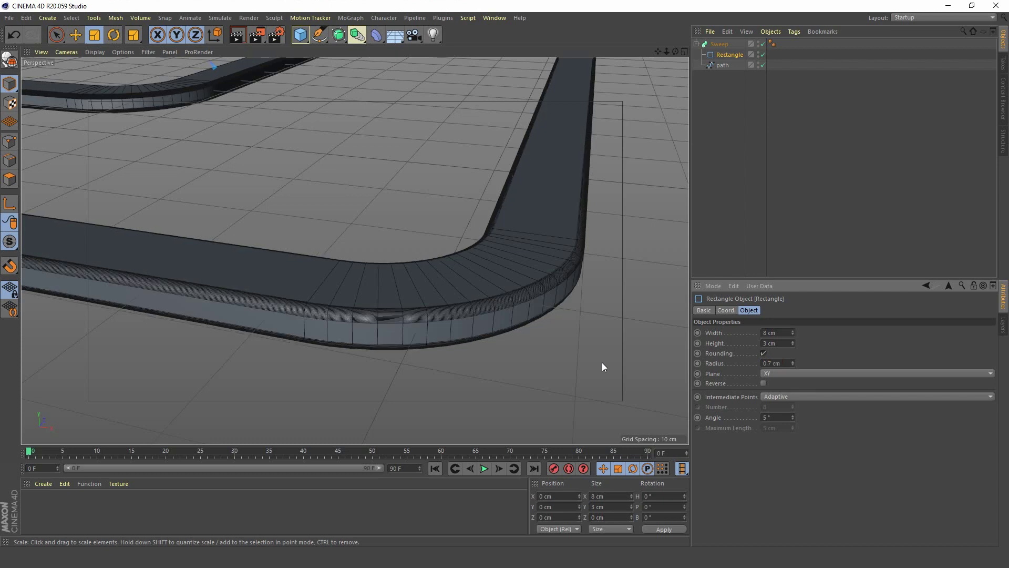
scroll(407, 241, "down", 10)
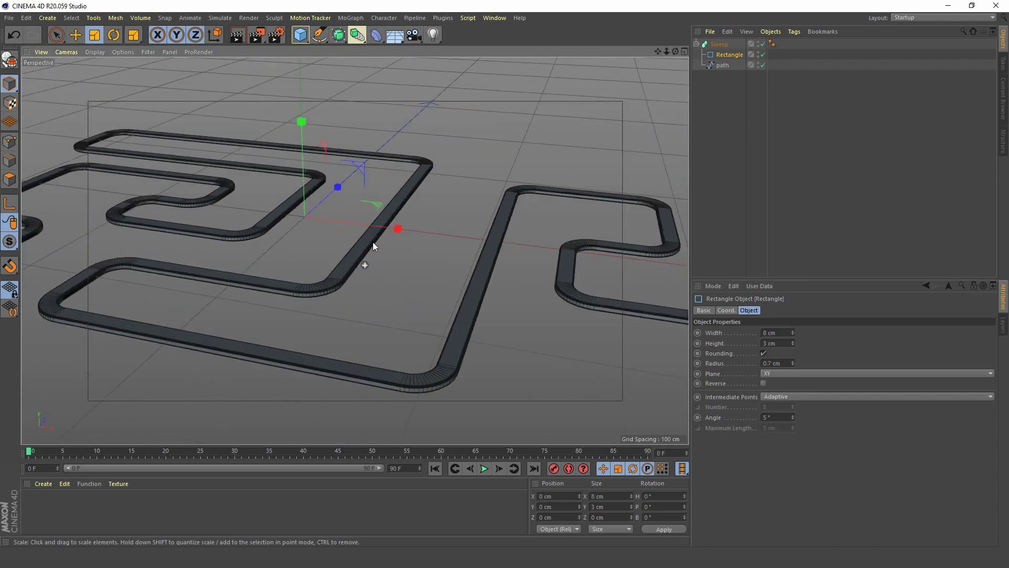
left_click(237, 35)
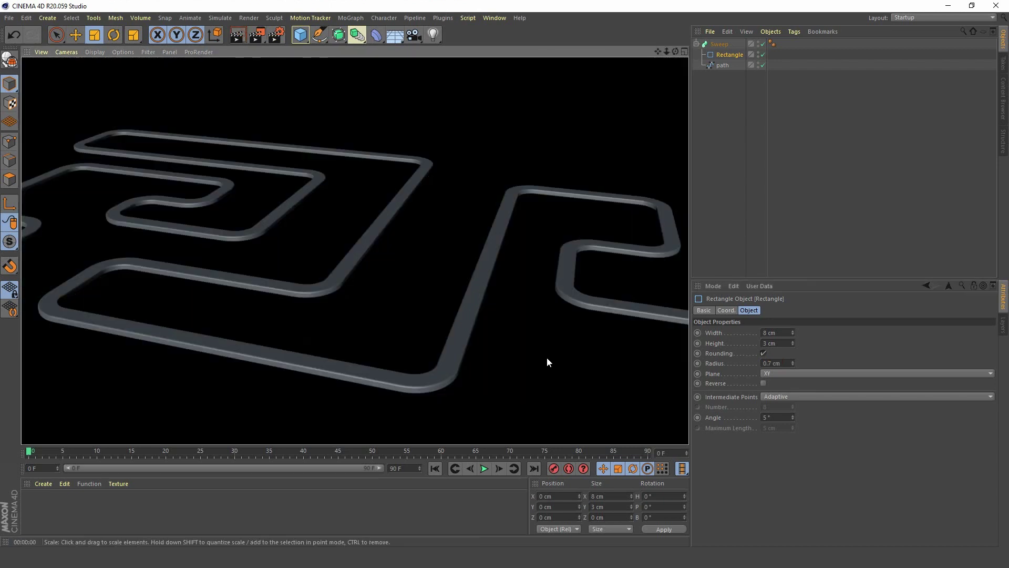
Add a Floor beneath the track and maximize the Front view.
left_click(724, 122)
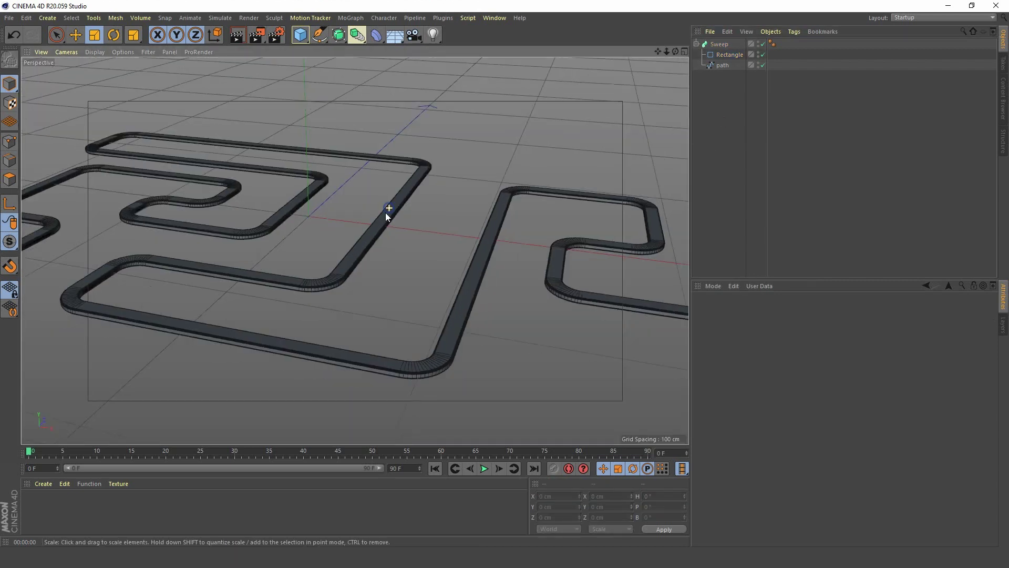
scroll(386, 218, "up", 2)
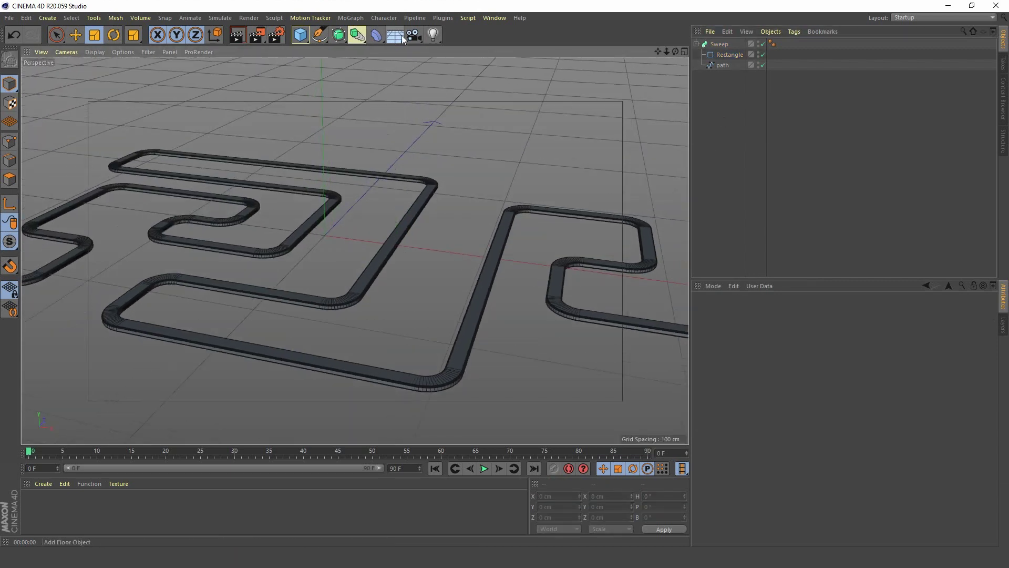
left_click(398, 38)
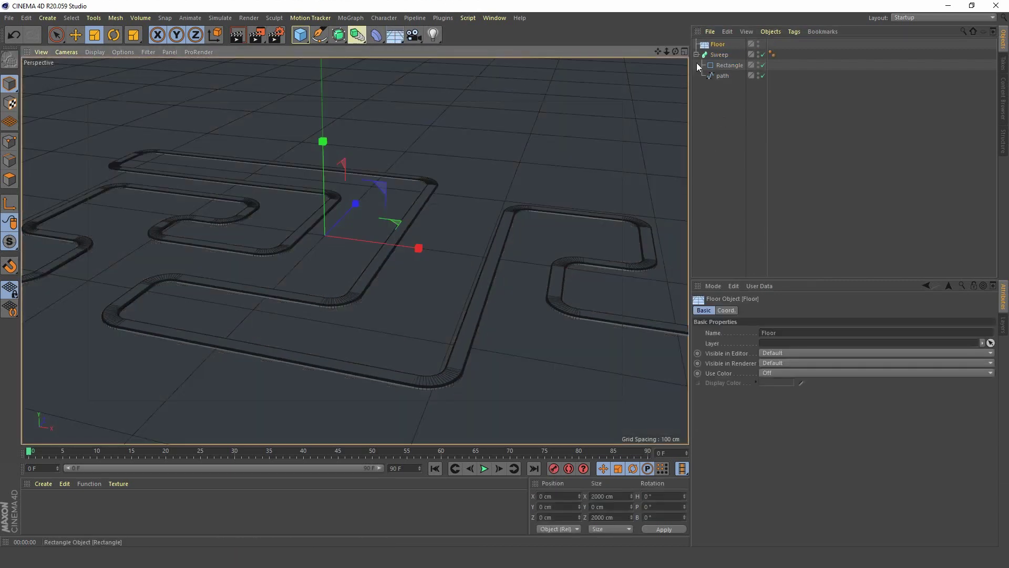
middle_click(351, 253)
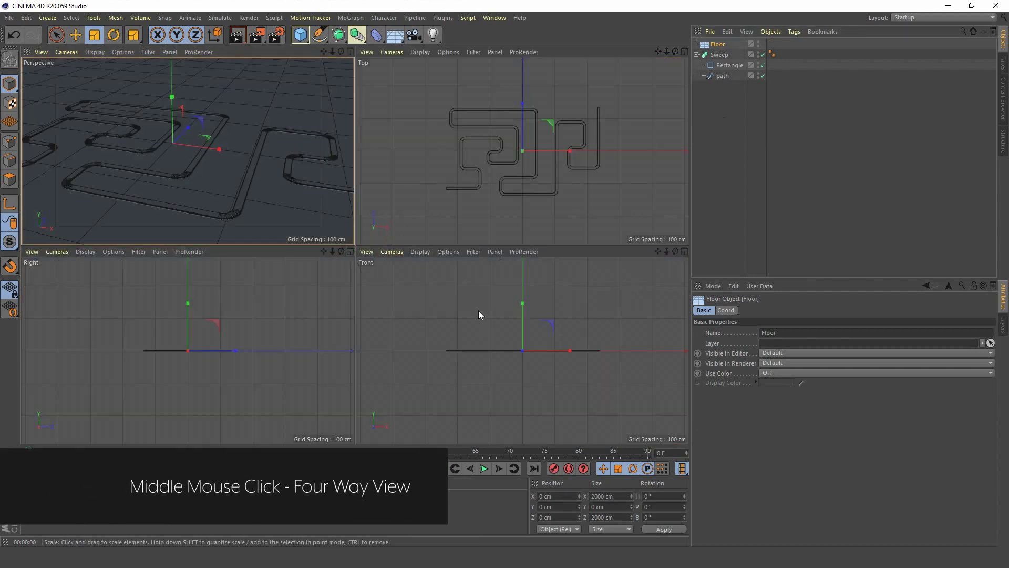
middle_click(479, 314)
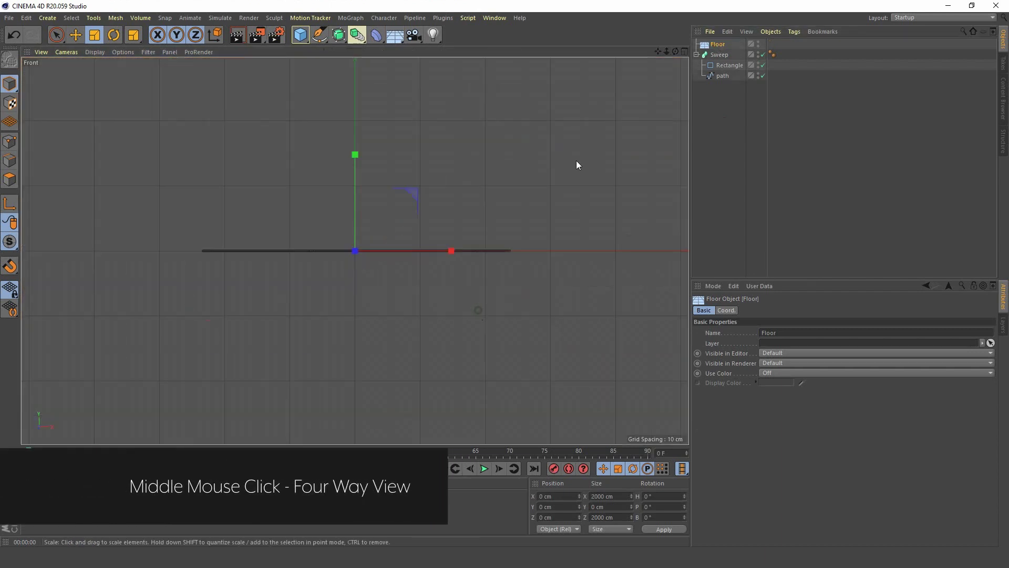
Lower the sweep track to about Y -1.5 cm and return to the Perspective view.
left_click(83, 39)
scroll(379, 248, "up", 5)
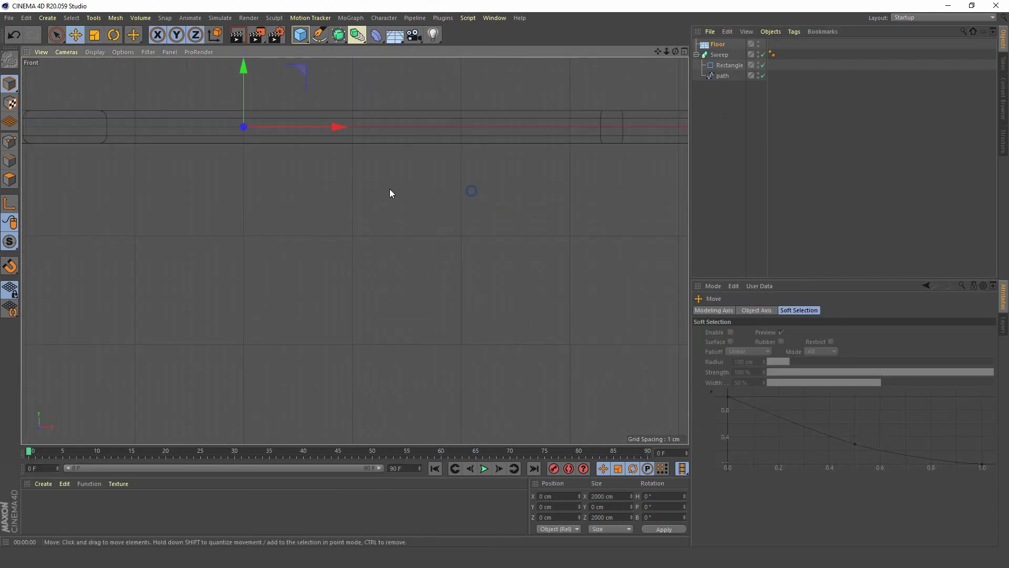
scroll(358, 194, "down", 2)
scroll(340, 225, "up", 2)
scroll(320, 134, "up", 3)
middle_click_drag(319, 133, 327, 155, "alt")
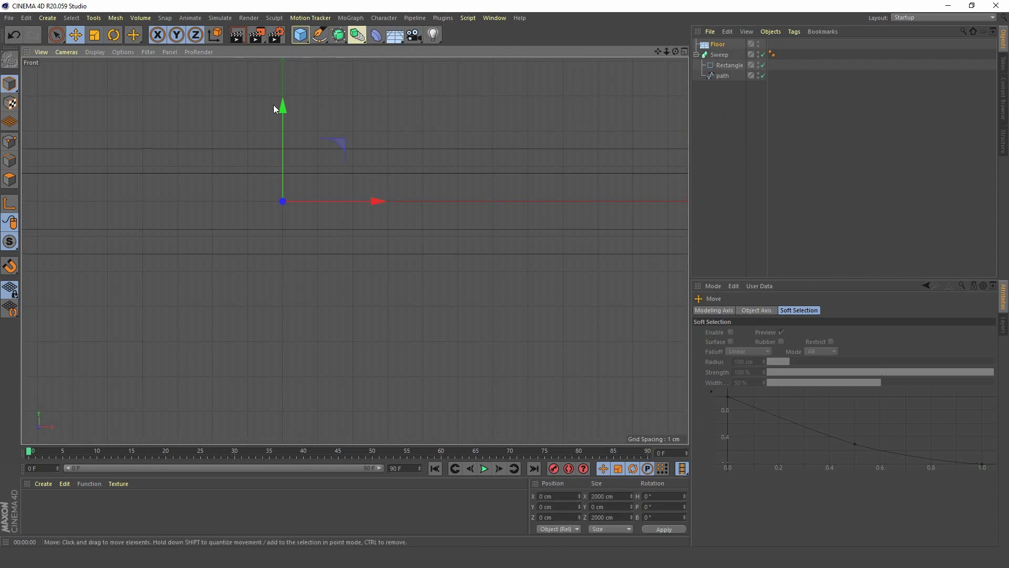
left_click_drag(283, 106, 280, 158)
scroll(315, 216, "up", 3)
left_click_drag(269, 194, 260, 219)
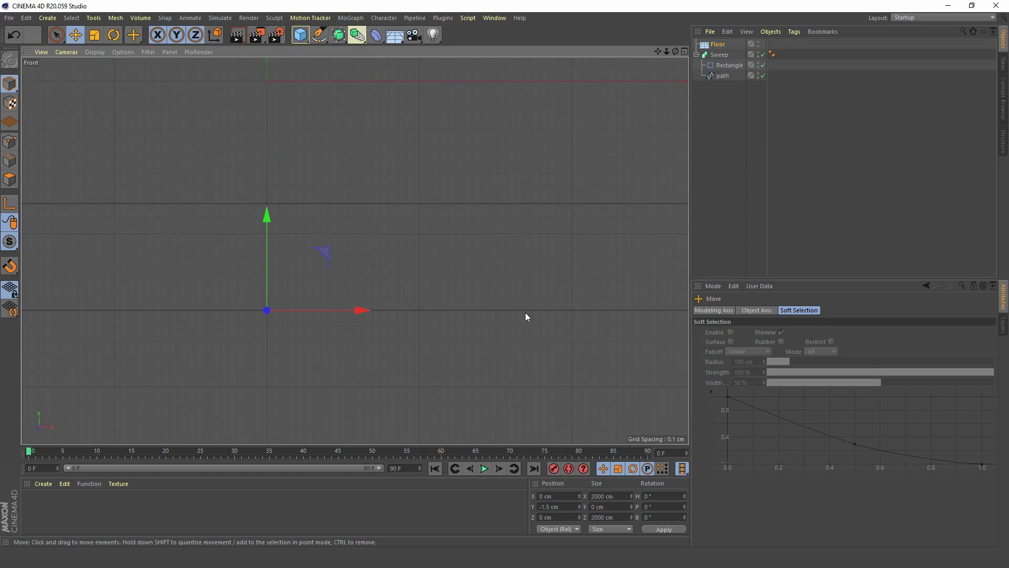
middle_click(404, 173)
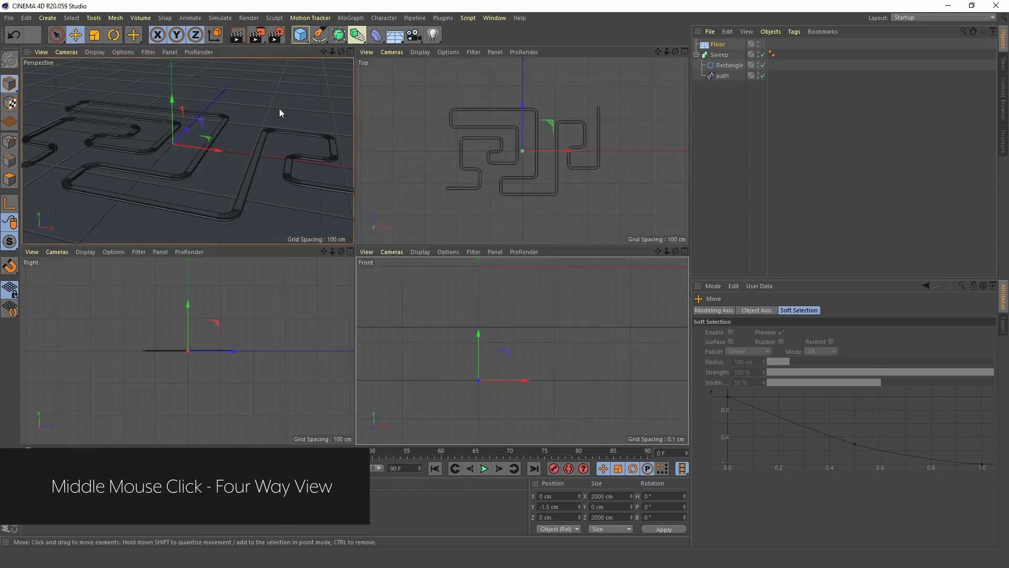
middle_click(263, 103)
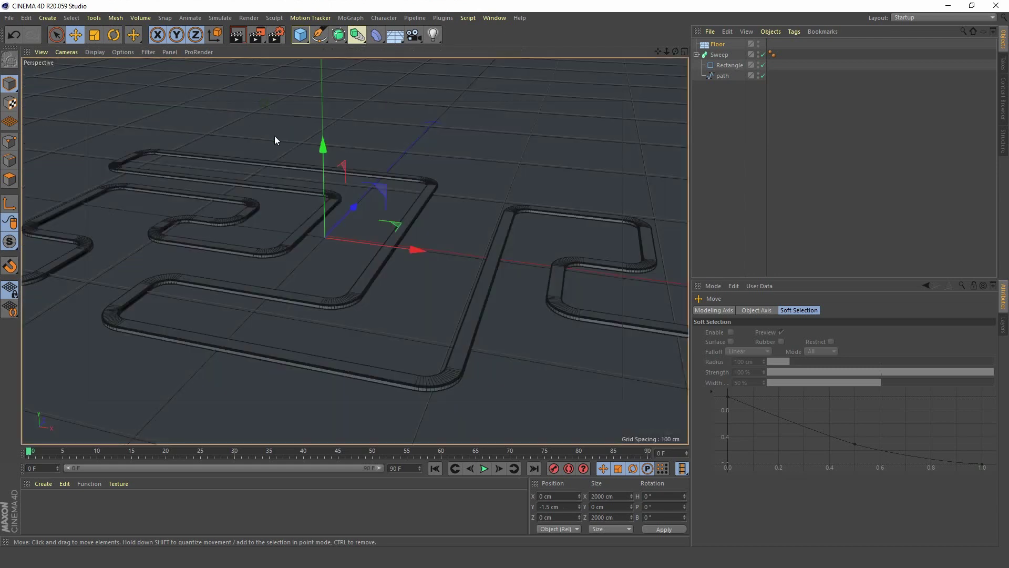
right_click_drag(415, 235, 361, 254, "alt")
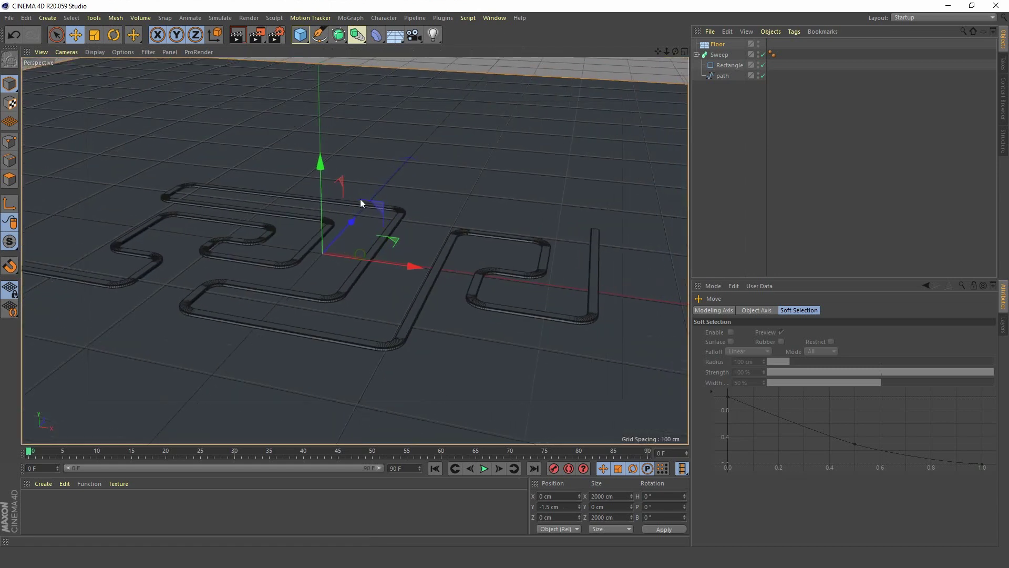
Add a light and raise it about 113.5 cm above the floor.
left_click(433, 35)
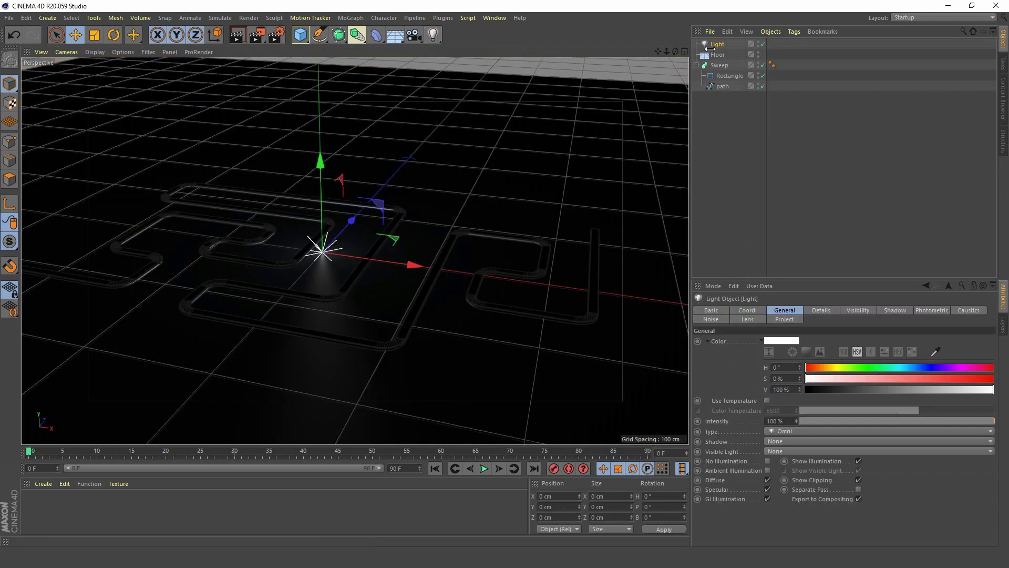
left_click_drag(320, 167, 319, 42)
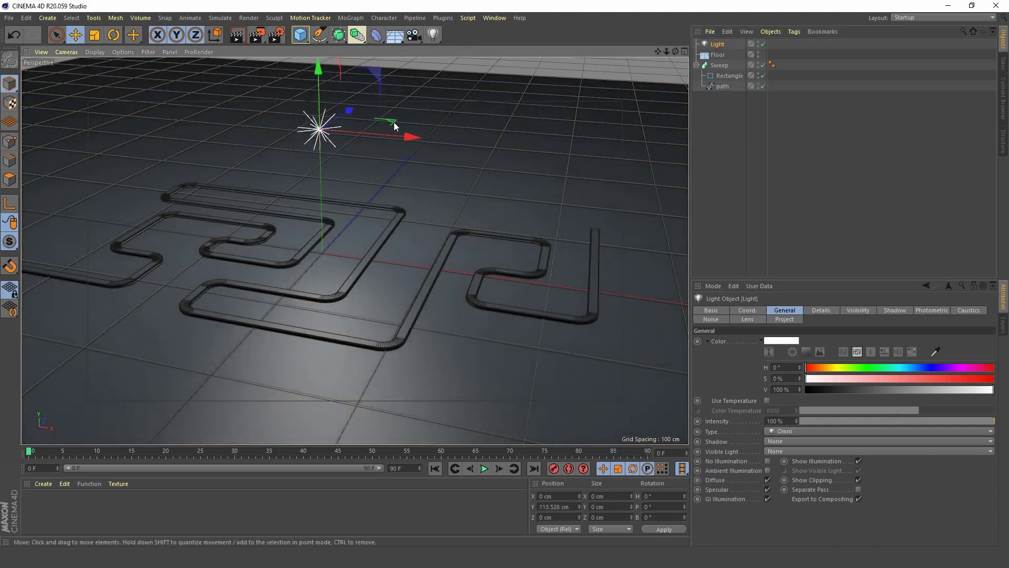
left_click_drag(393, 126, 195, 135, "alt")
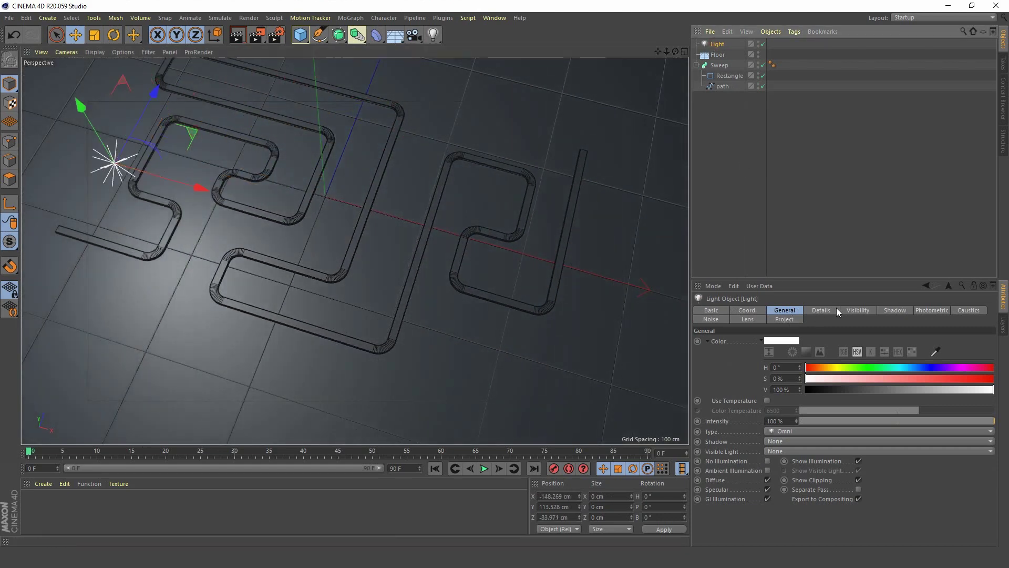
Set the light's shadow type to Area and render a preview.
left_click(895, 310)
left_click(775, 341)
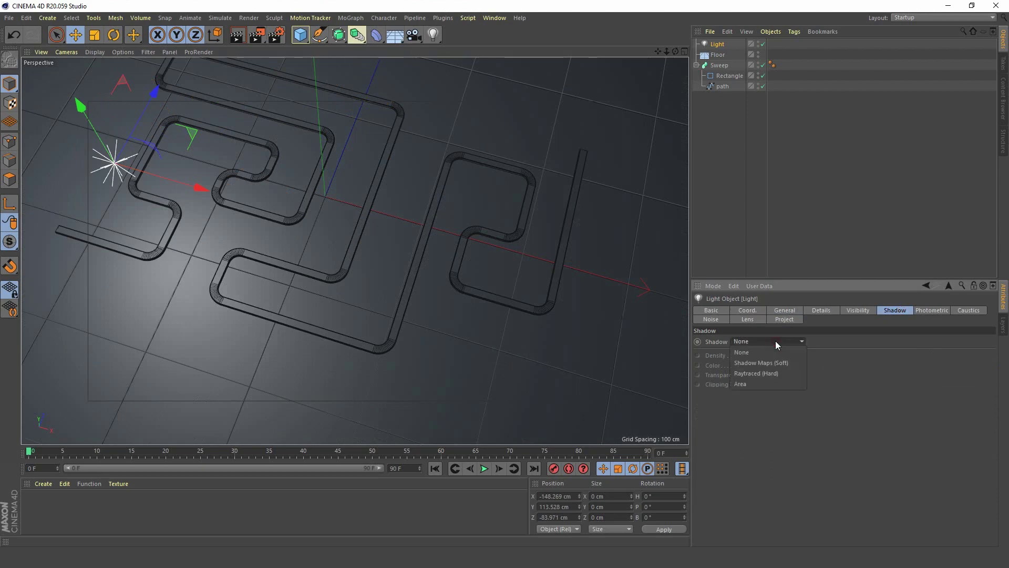
left_click(751, 383)
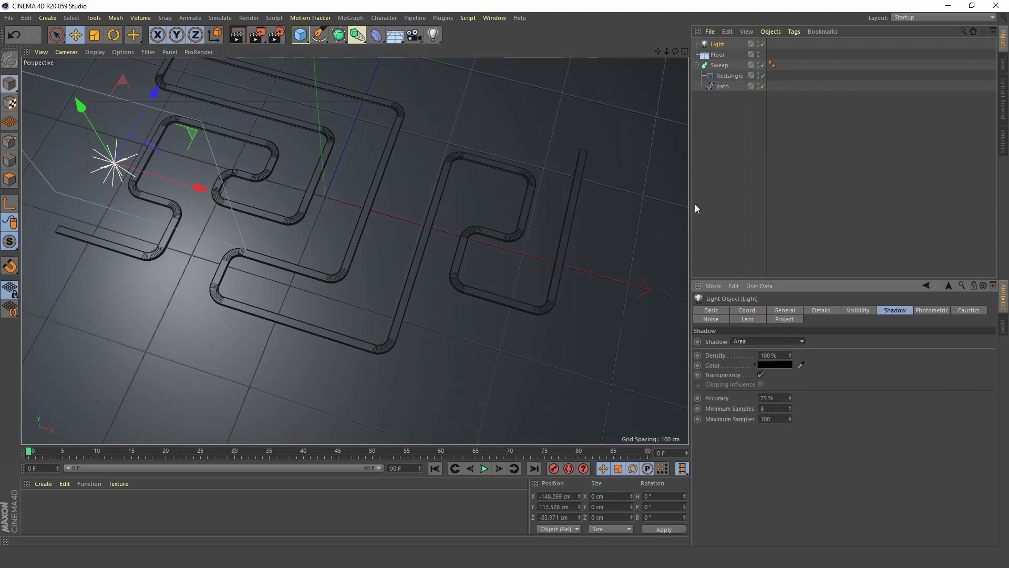
left_click_drag(349, 212, 347, 313, "alt")
scroll(351, 256, "up", 5)
left_click_drag(351, 257, 378, 250, "alt")
left_click(236, 35)
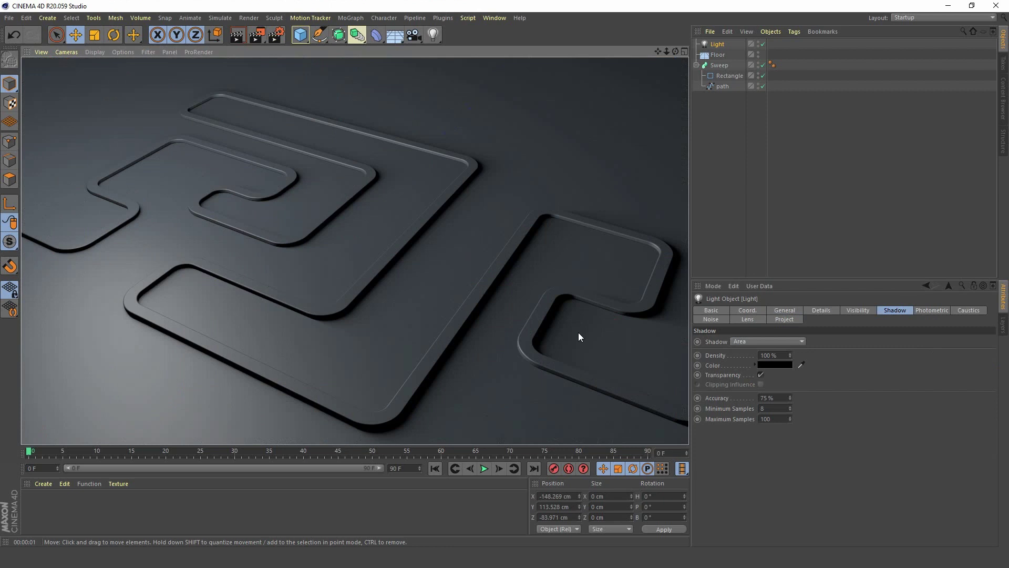
Create a new material, Mat, with its colour darkened to 24% value.
double_click(56, 503)
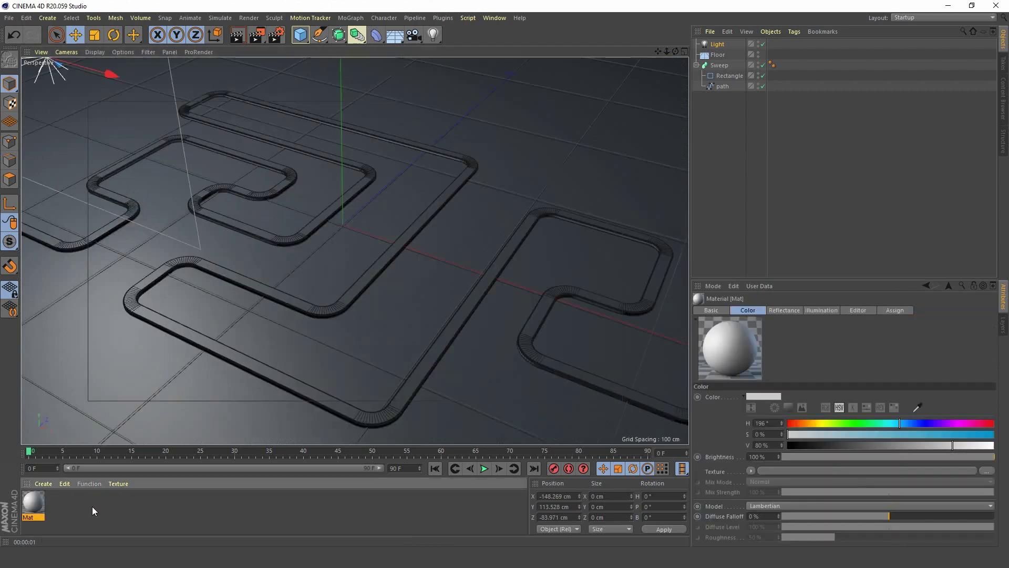
double_click(36, 503)
left_click_drag(376, 77, 650, 83)
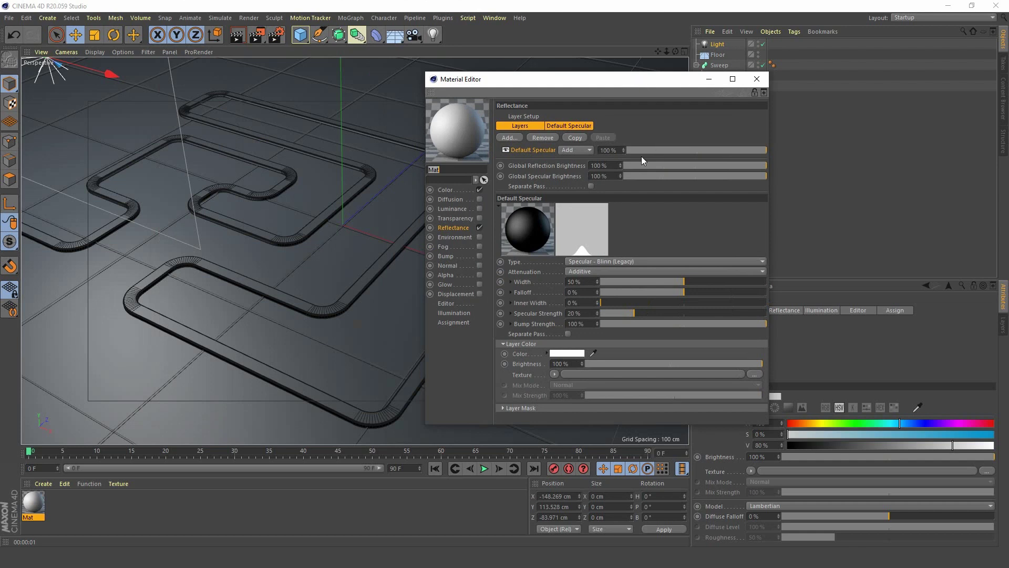
left_click(445, 190)
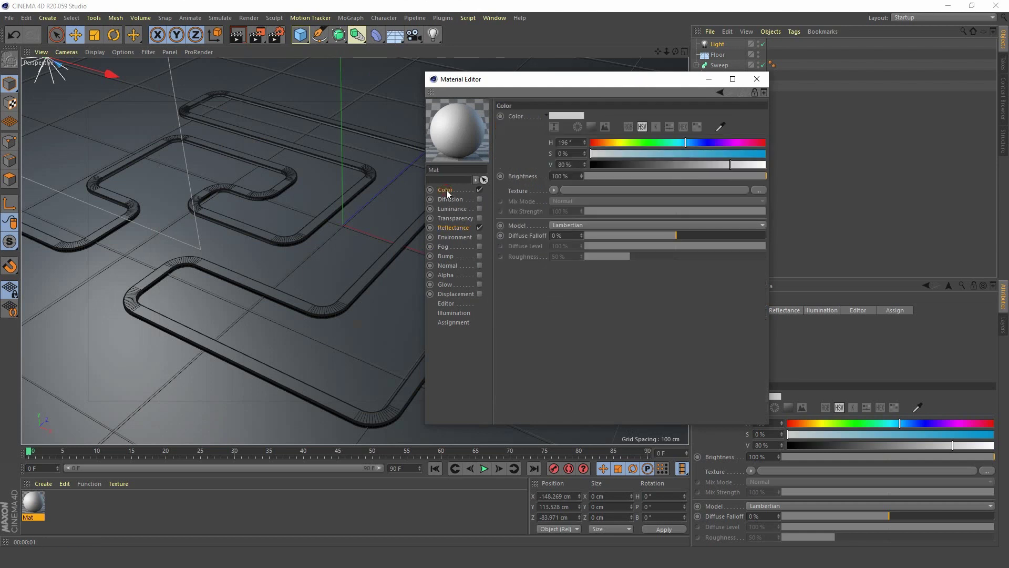
left_click_drag(583, 80, 695, 56)
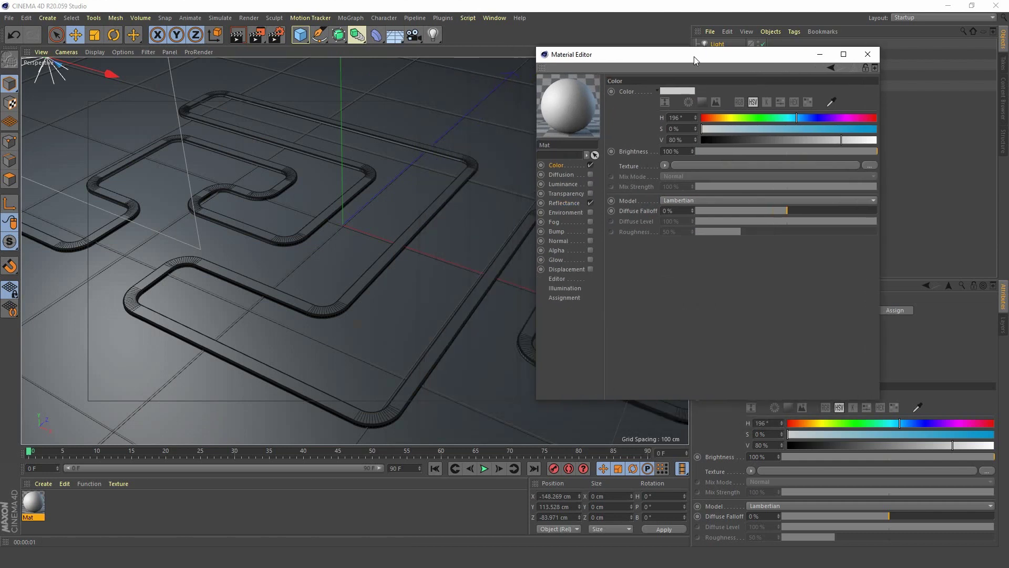
left_click_drag(773, 141, 746, 139)
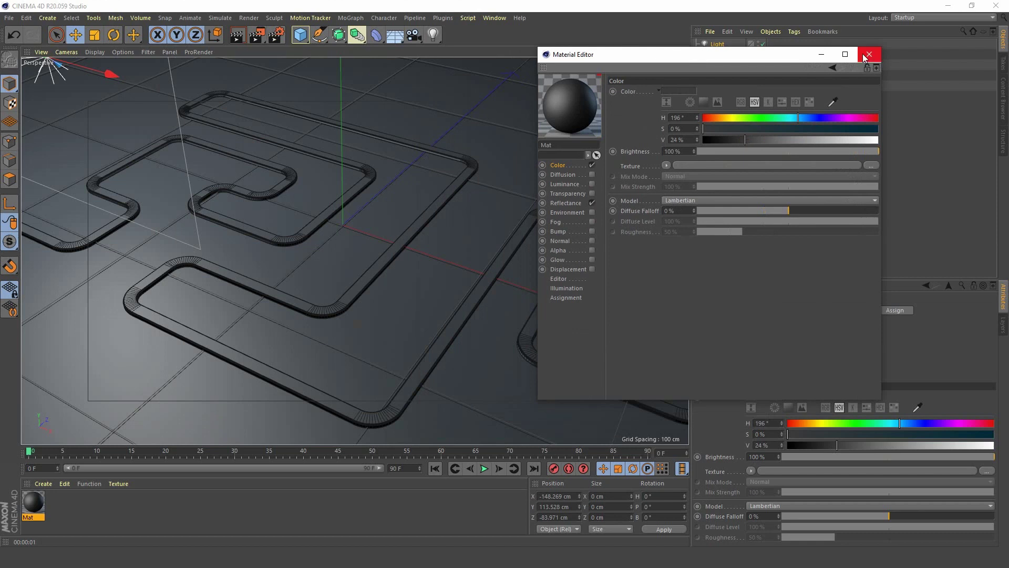
Add a Beckmann reflection layer at 49% brightness and apply Mat to the Floor.
left_click(563, 203)
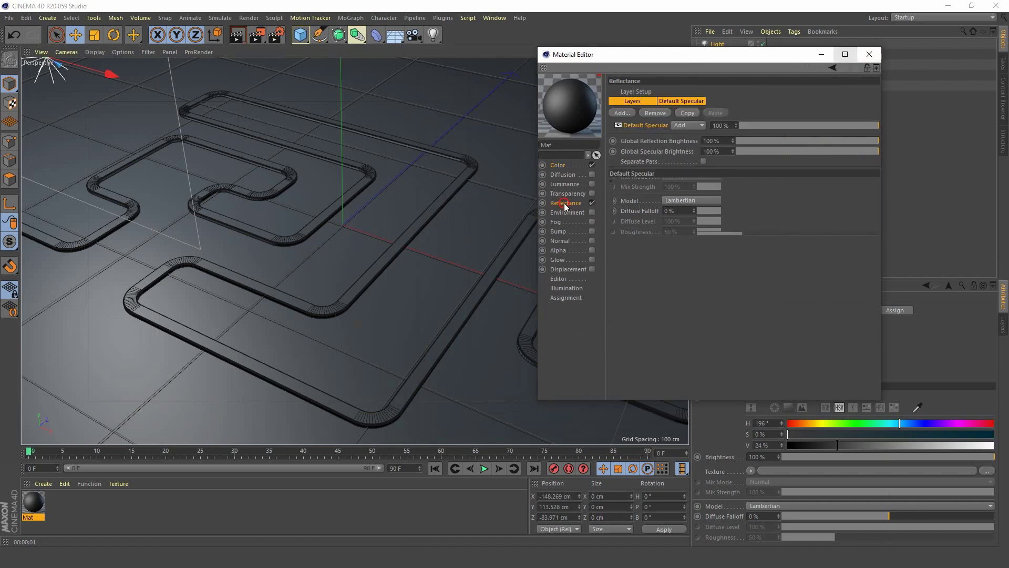
left_click(630, 110)
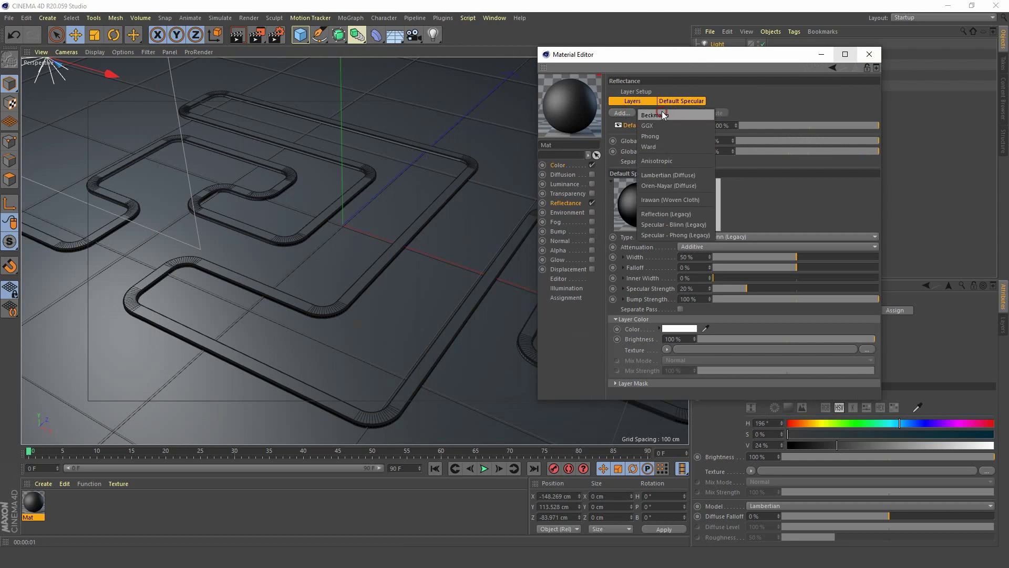
left_click(661, 112)
left_click_drag(786, 327, 785, 329)
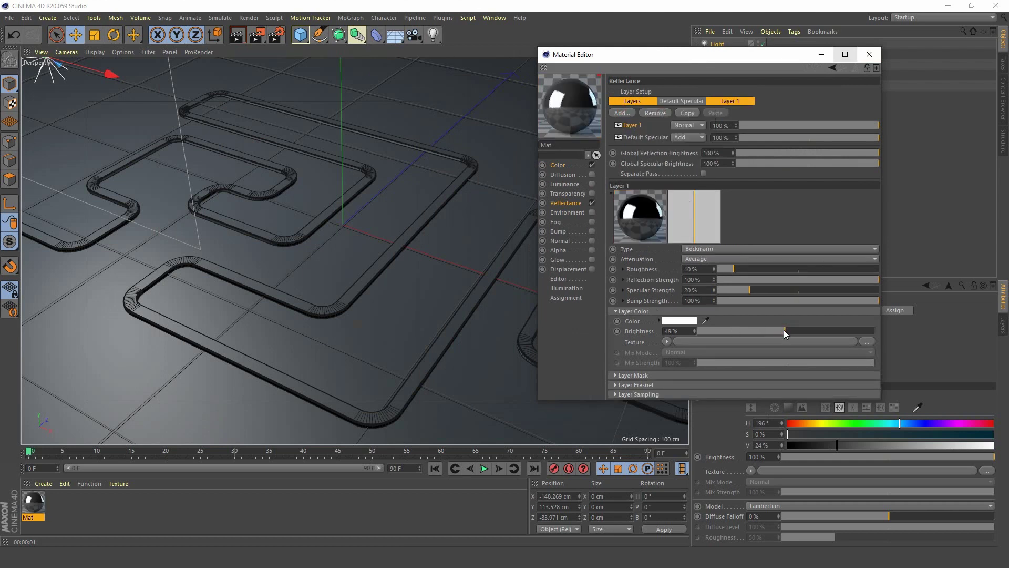
left_click(869, 55)
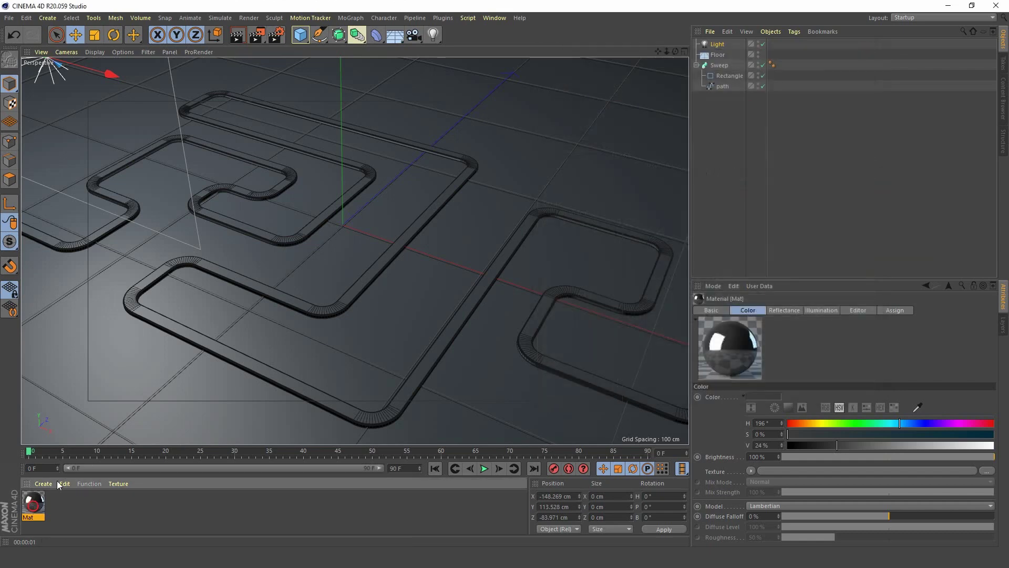
left_click_drag(159, 397, 181, 385)
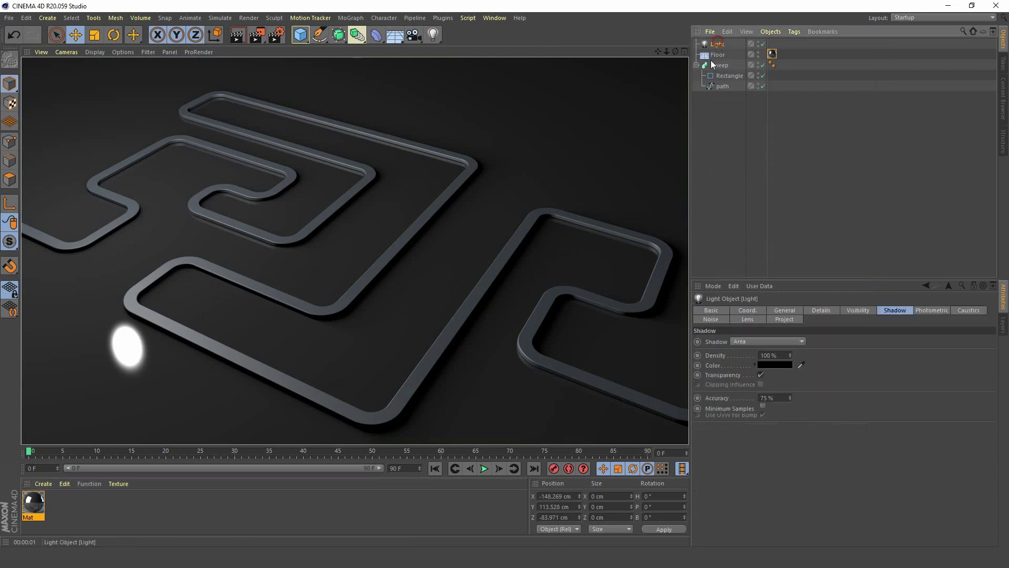
Raise the light slightly via its coordinates and render a quick check.
left_click(718, 44)
left_click(747, 310)
left_click_drag(751, 352, 752, 307)
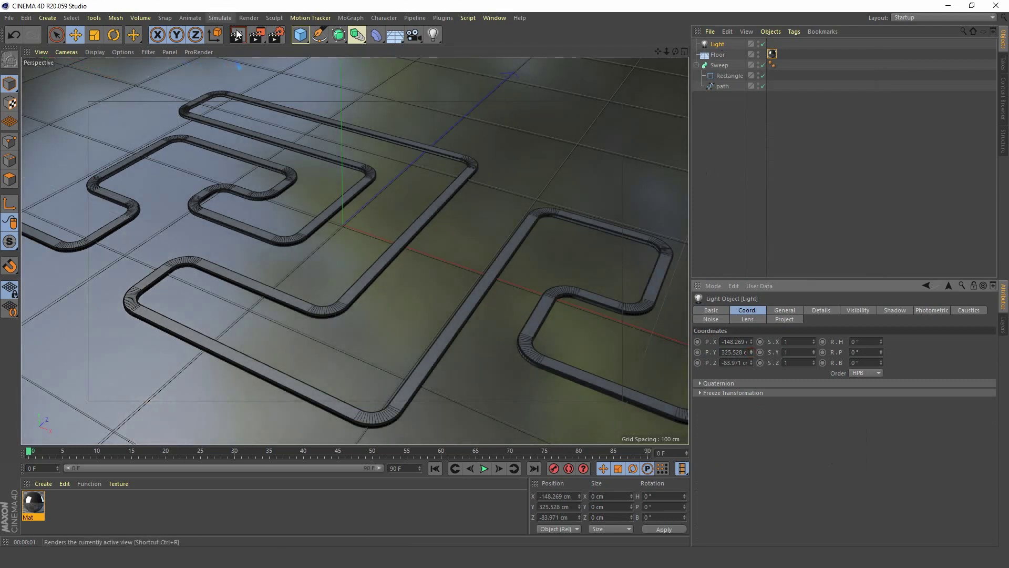
key("ctrl+r")
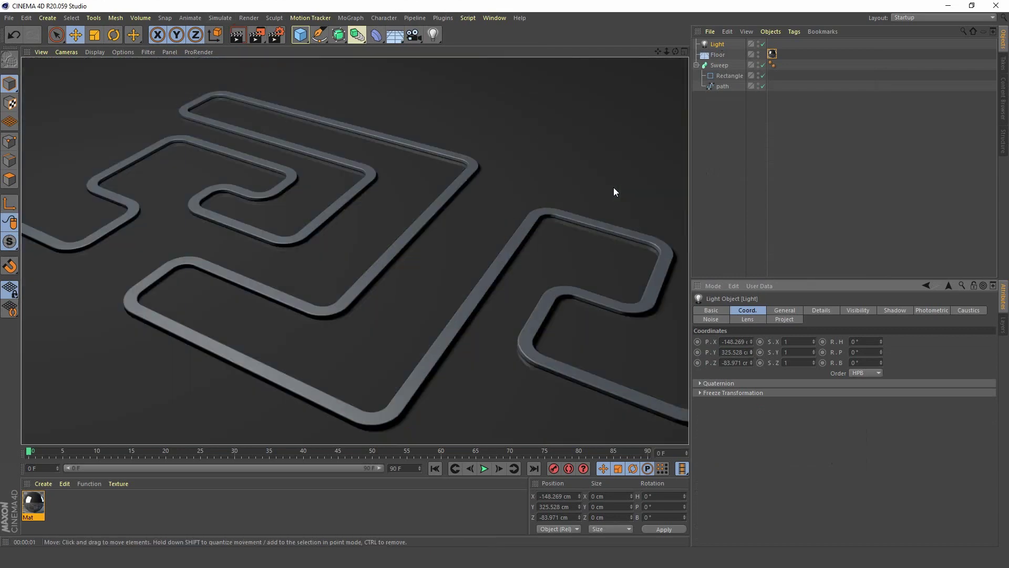
left_click(717, 44)
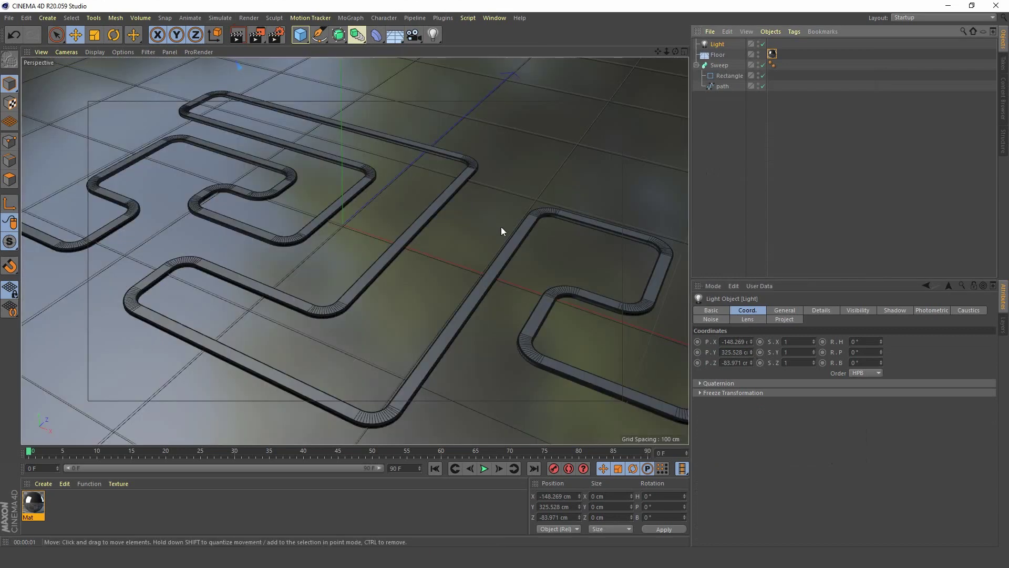
Move the light to about X -505, Y 517.6, Z -137.2 cm, reframe, and render.
left_click_drag(455, 211, 347, 307, "alt")
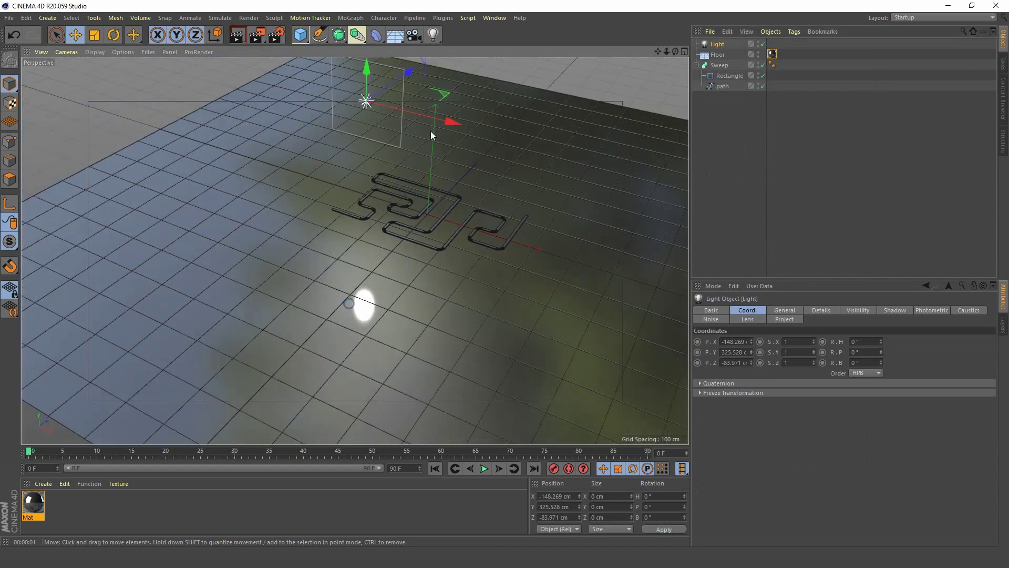
left_click_drag(446, 90, 315, 54)
left_click_drag(494, 187, 392, 305, "alt")
right_click_drag(392, 305, 460, 199, "alt")
left_click_drag(459, 199, 428, 226, "alt")
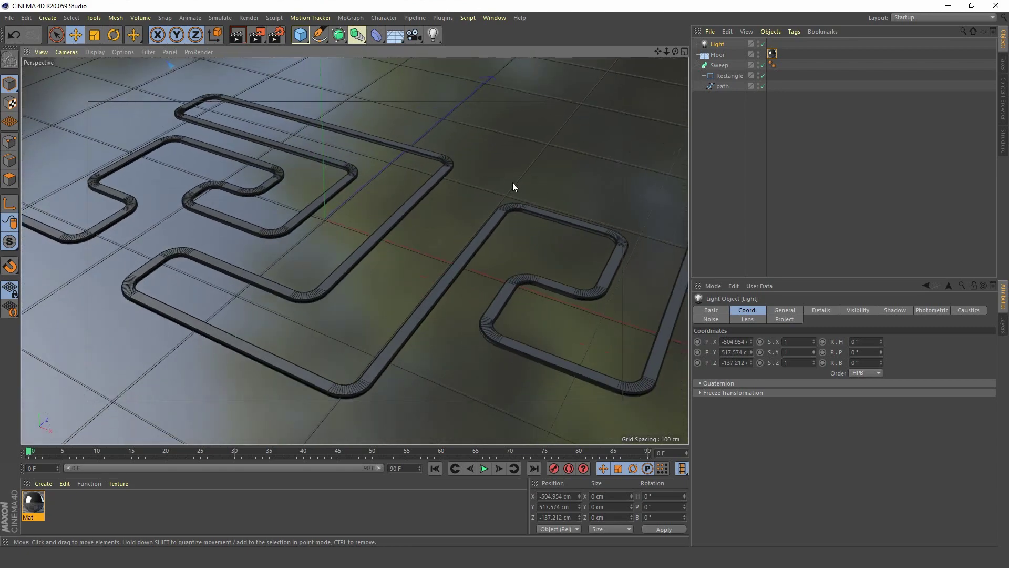
right_click_drag(401, 227, 376, 232, "alt")
left_click_drag(375, 232, 387, 238, "alt")
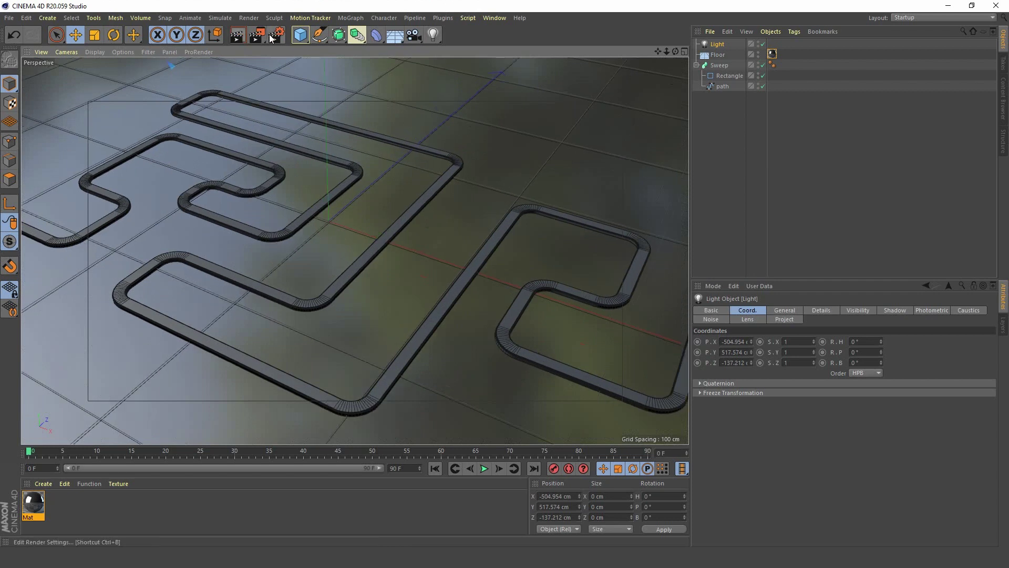
left_click(237, 35)
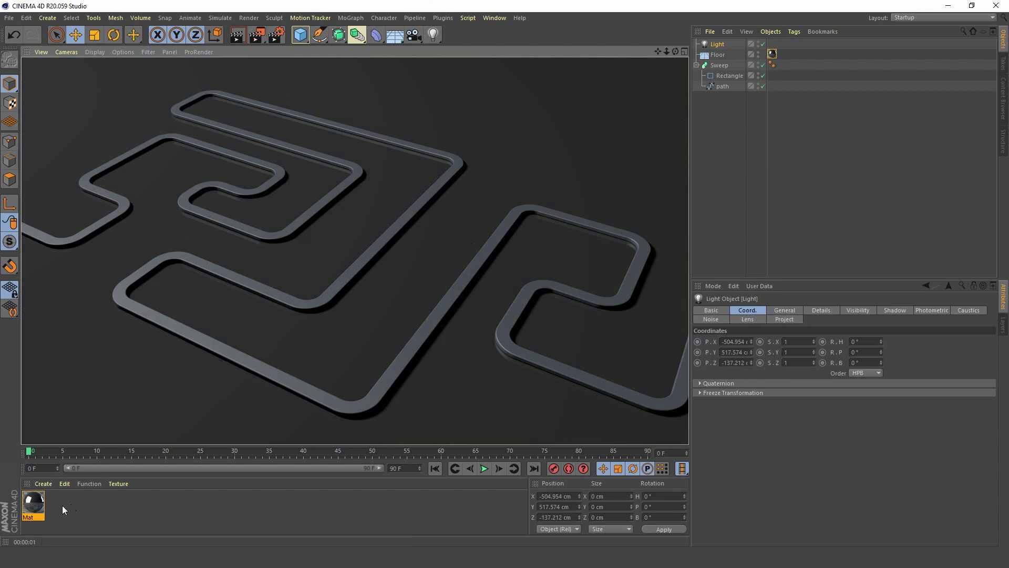
Create material Mat.1 coloured blue at H 196°, S 81%, V 75%.
double_click(62, 506)
double_click(33, 501)
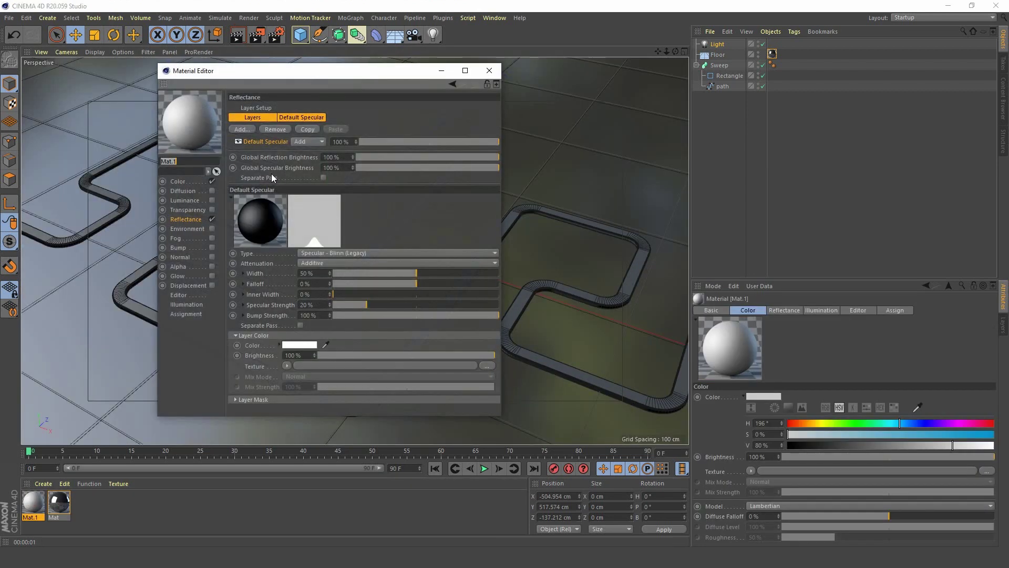
left_click_drag(331, 72, 719, 45)
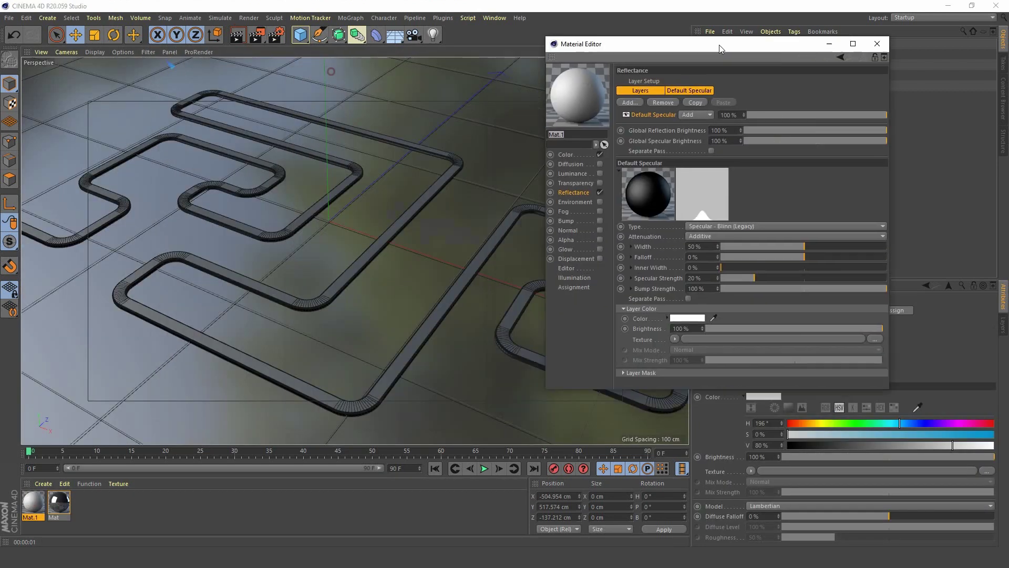
left_click(567, 155)
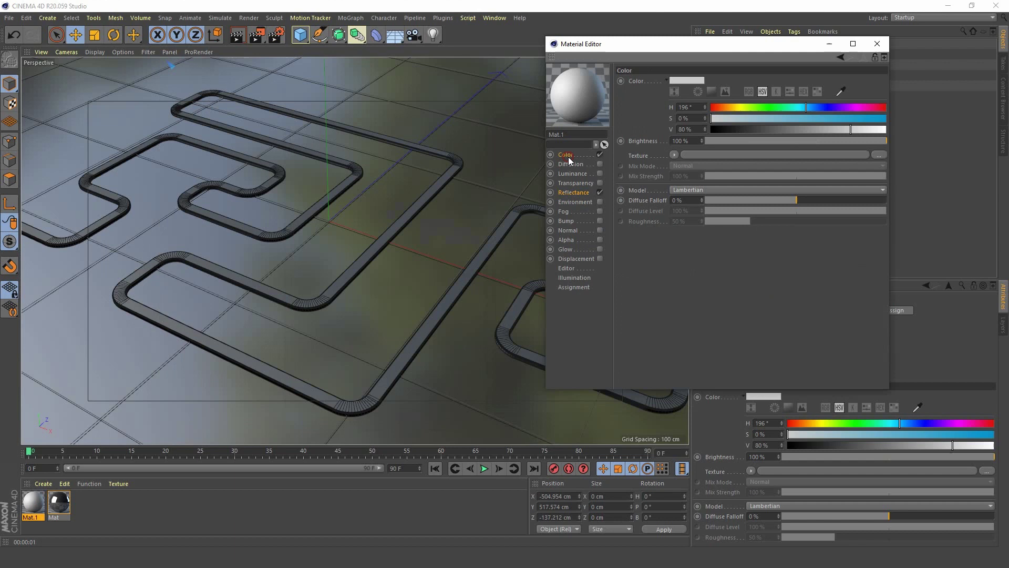
left_click(823, 118)
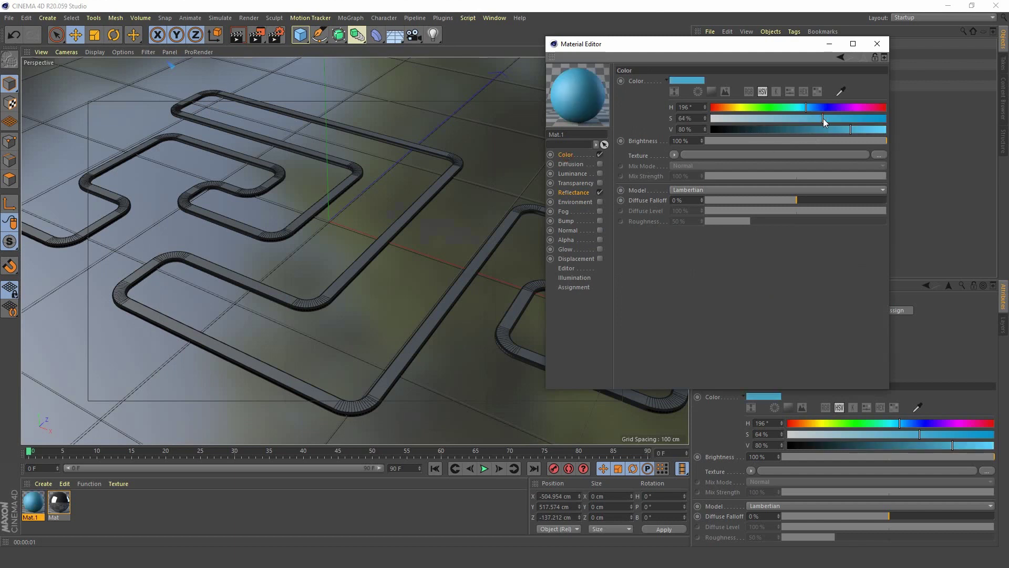
left_click(842, 118)
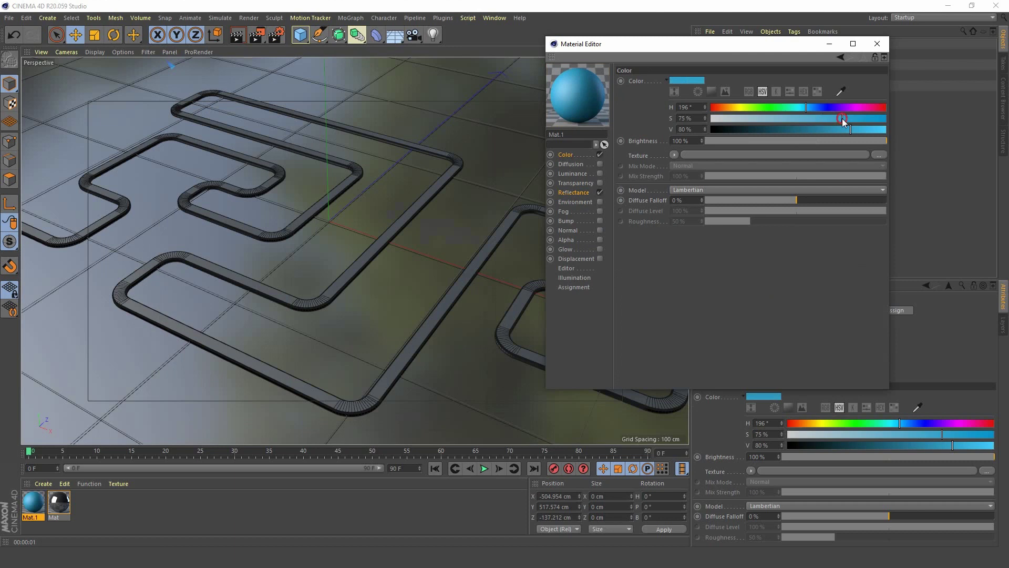
left_click_drag(853, 130, 843, 131)
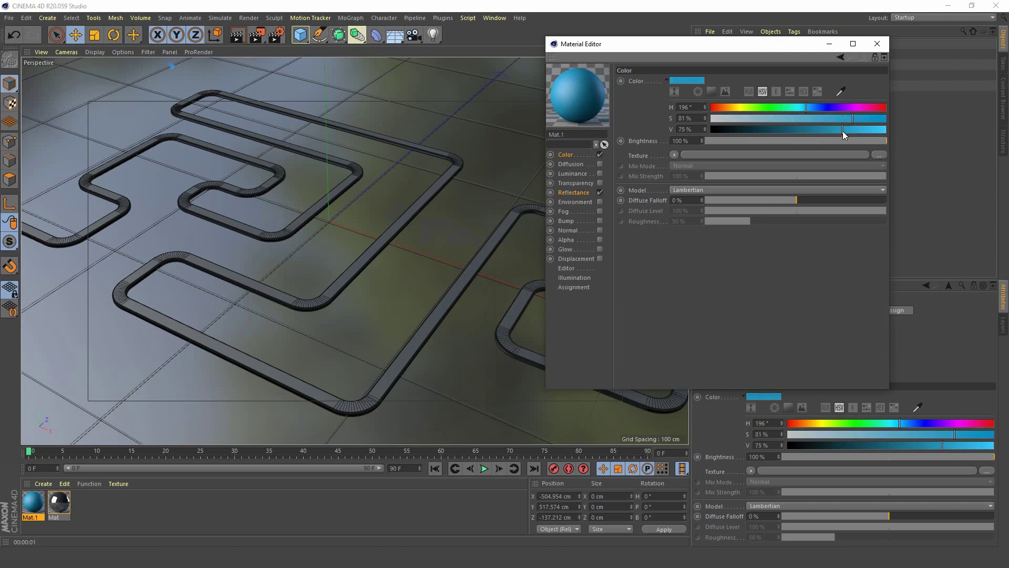
Apply Mat.1 to the Sweep and render a preview.
left_click(877, 43)
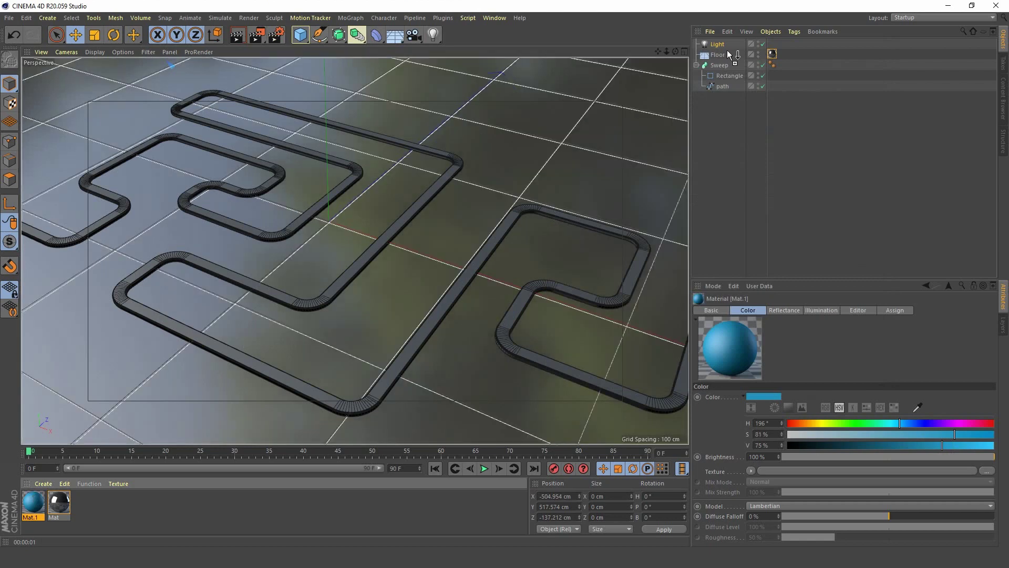
left_click_drag(727, 50, 724, 65)
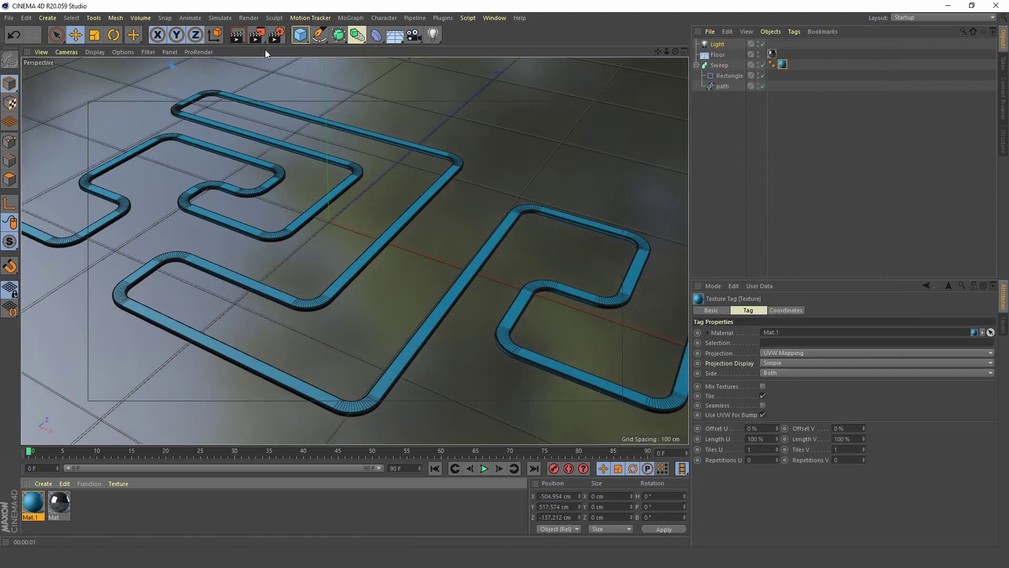
left_click(237, 34)
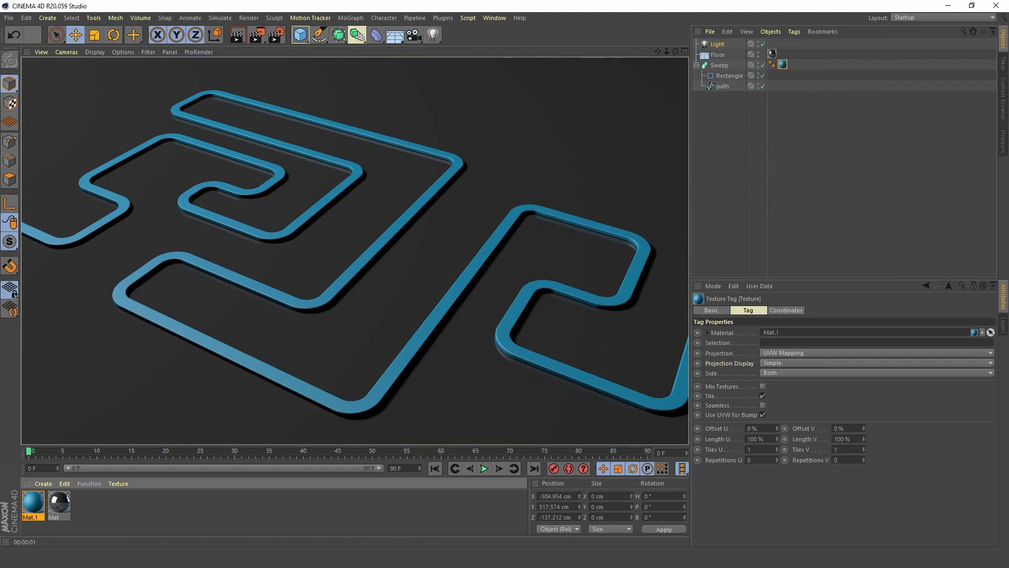
Raise the floor material Mat's reflection layer brightness to 61% and close the Material Editor.
double_click(59, 506)
left_click_drag(377, 70, 794, 55)
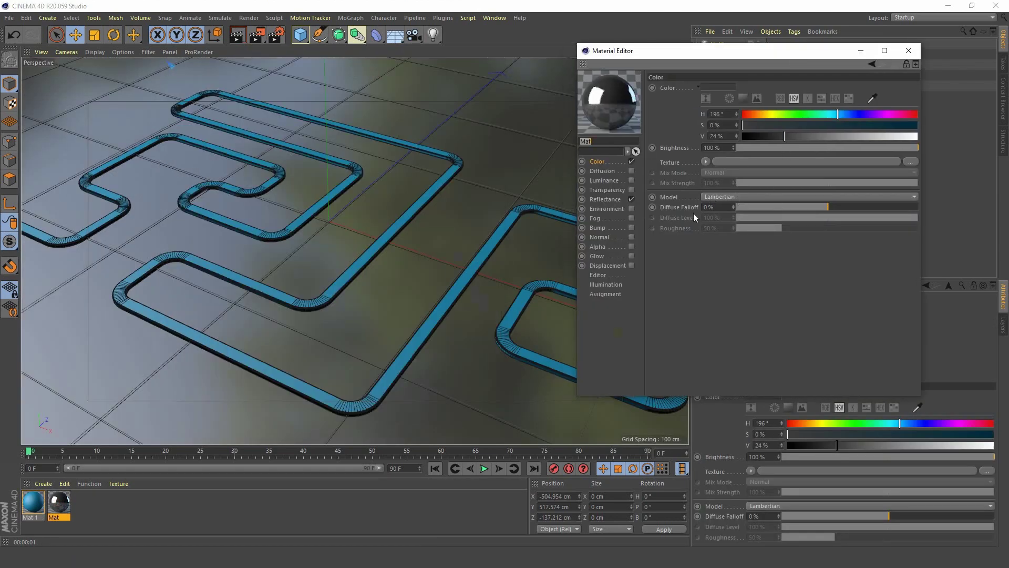
left_click(603, 198)
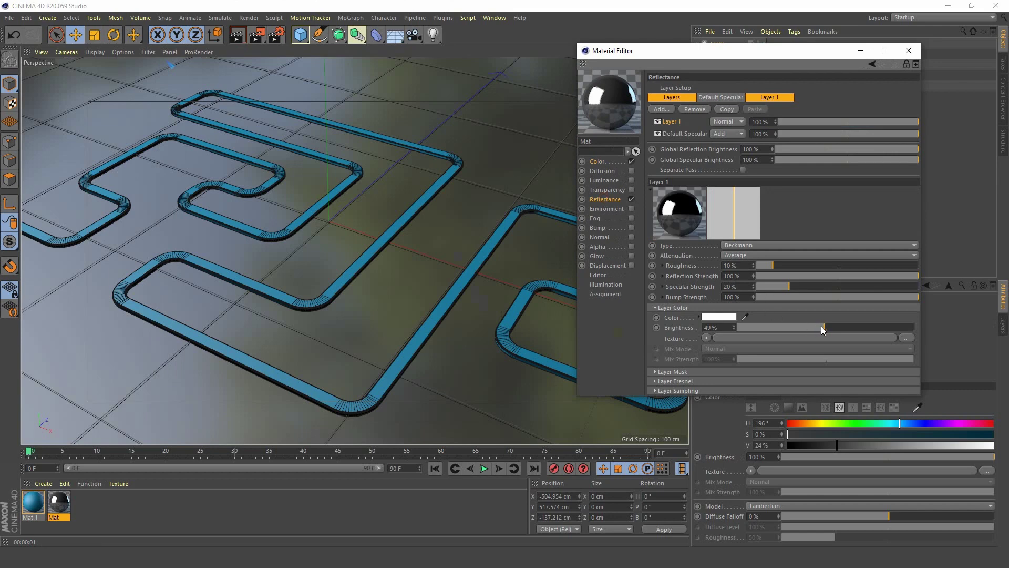
left_click_drag(825, 326, 846, 324)
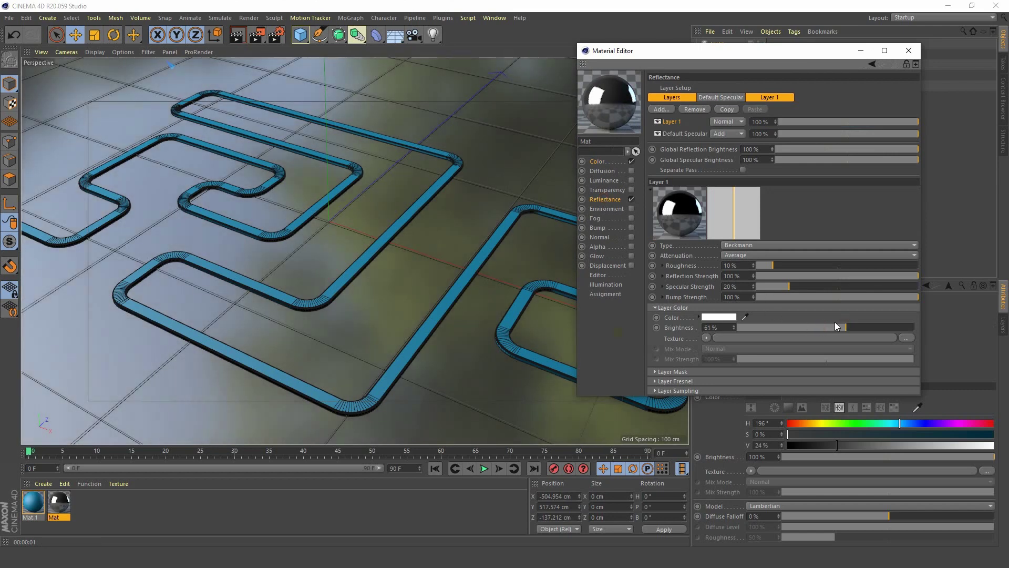
left_click(908, 51)
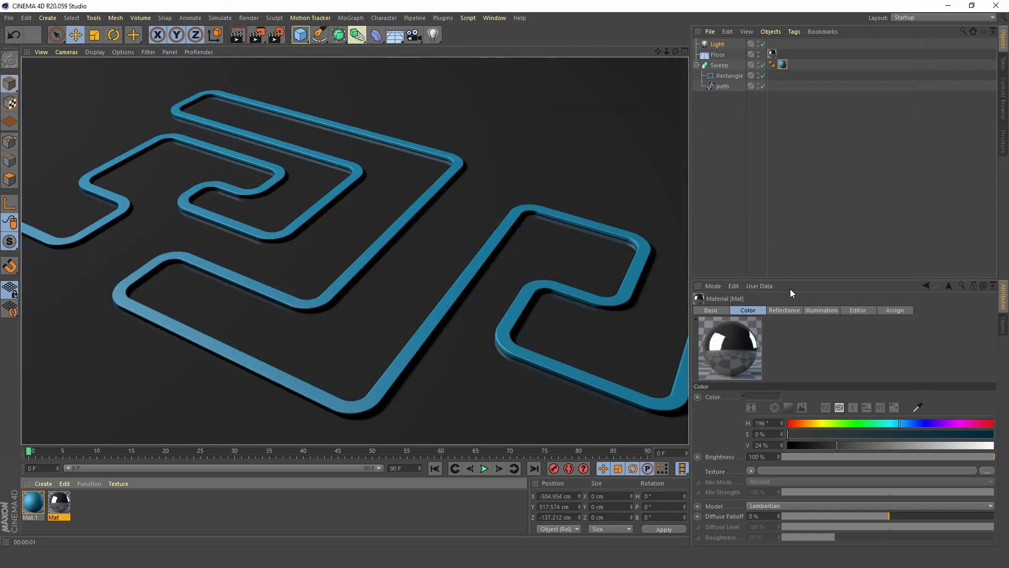
Select the Sweep and test Start Growth, pushing it until the track disappears.
left_click(720, 65)
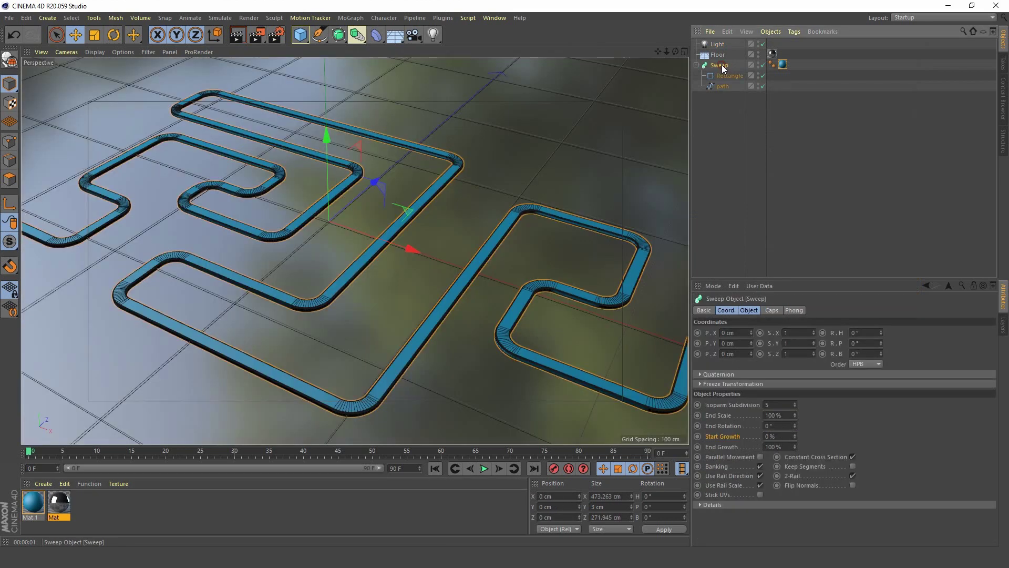
left_click(753, 310)
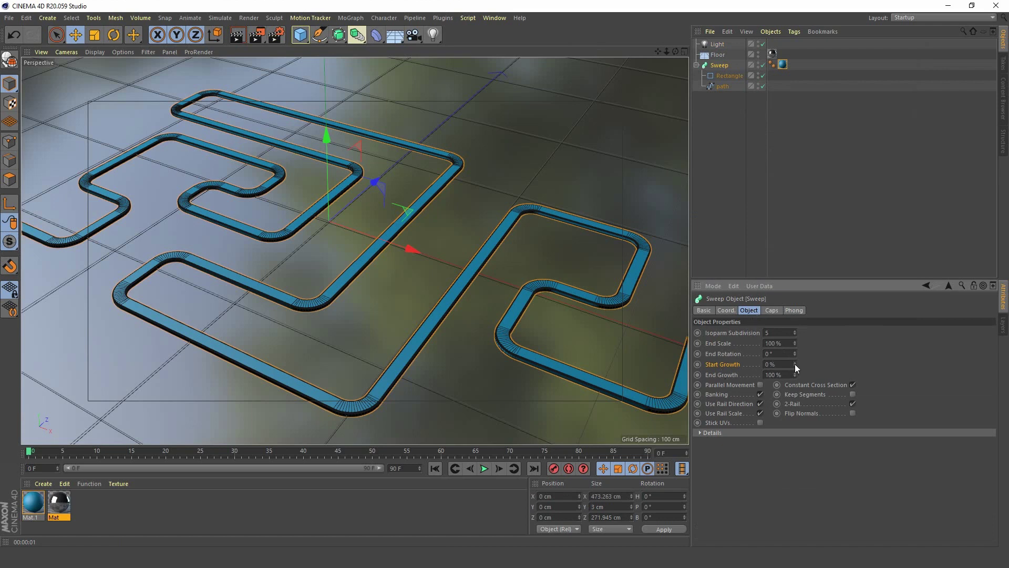
left_click_drag(793, 365, 812, 358)
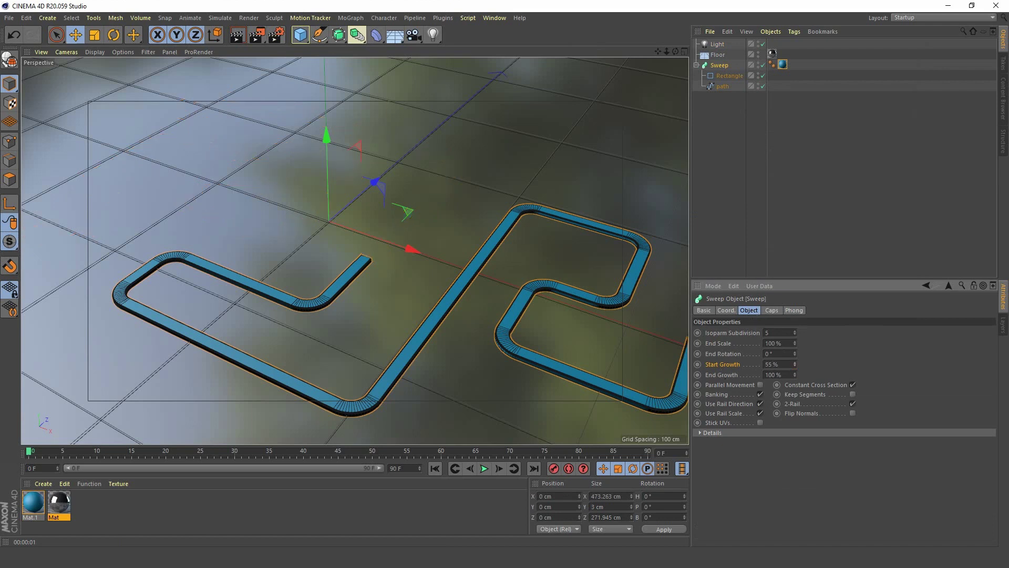
mouse_move(794, 364)
left_mouse_down()
mouse_move(795, 344)
mouse_move(796, 404)
mouse_move(794, 357)
mouse_move(795, 376)
left_mouse_up()
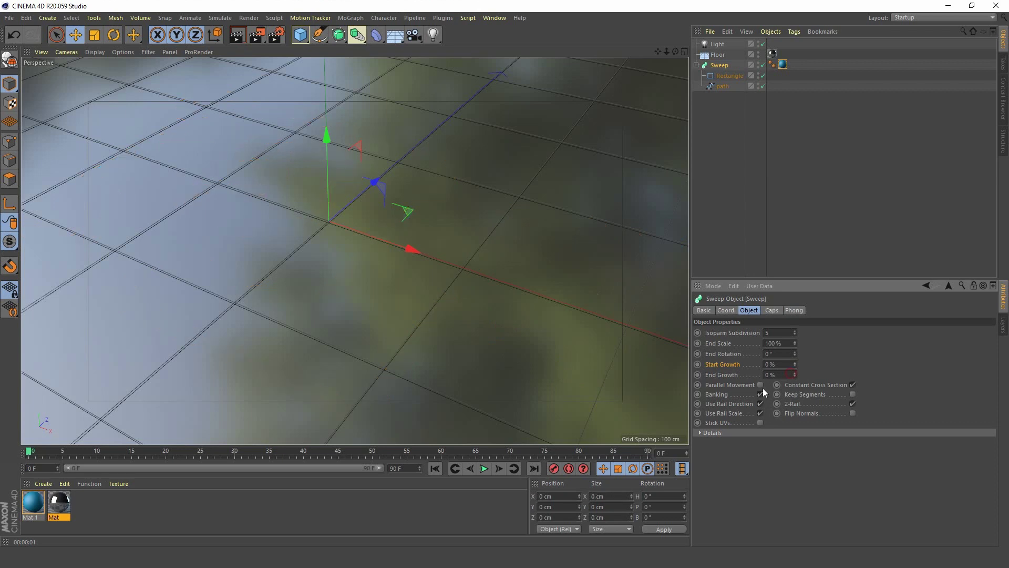
Keyframe End Growth at 0% on frame 0 and at 100% on the last frame.
left_click(698, 375, "ctrl")
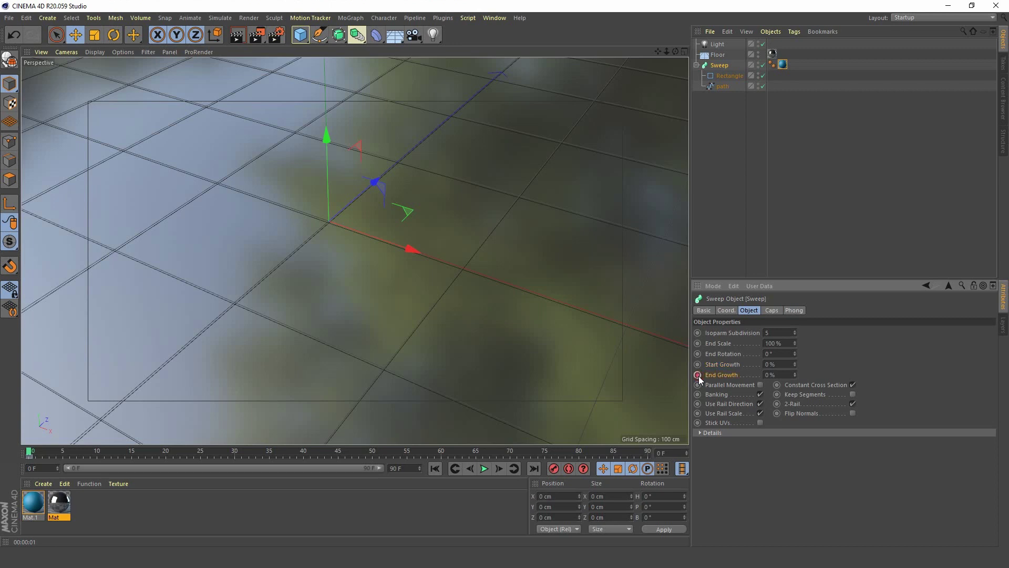
left_click(535, 467)
left_click(786, 375)
type("100")
key("Return")
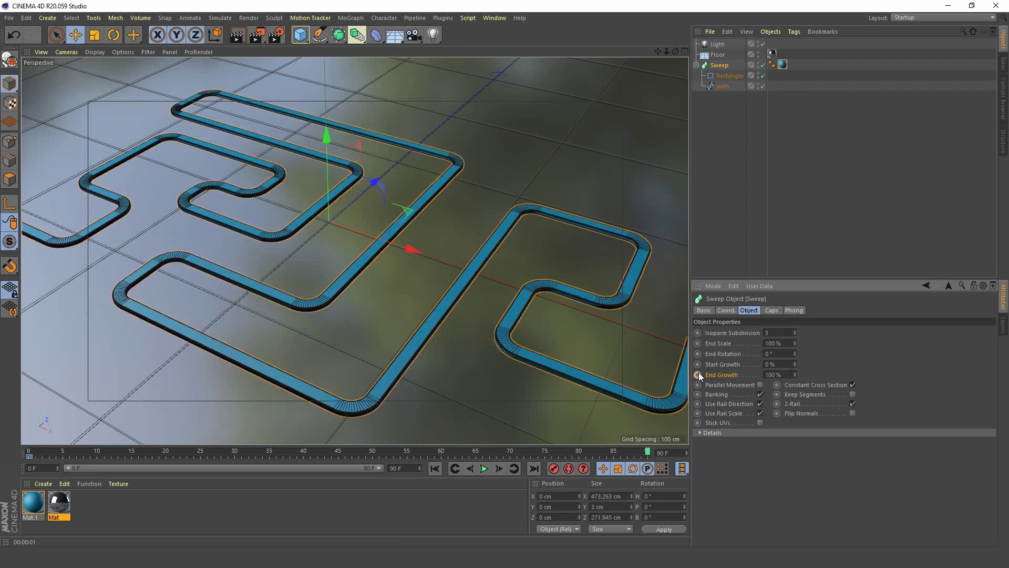
left_click(697, 375)
Rewind and play the animation to watch the track grow.
left_click(435, 468)
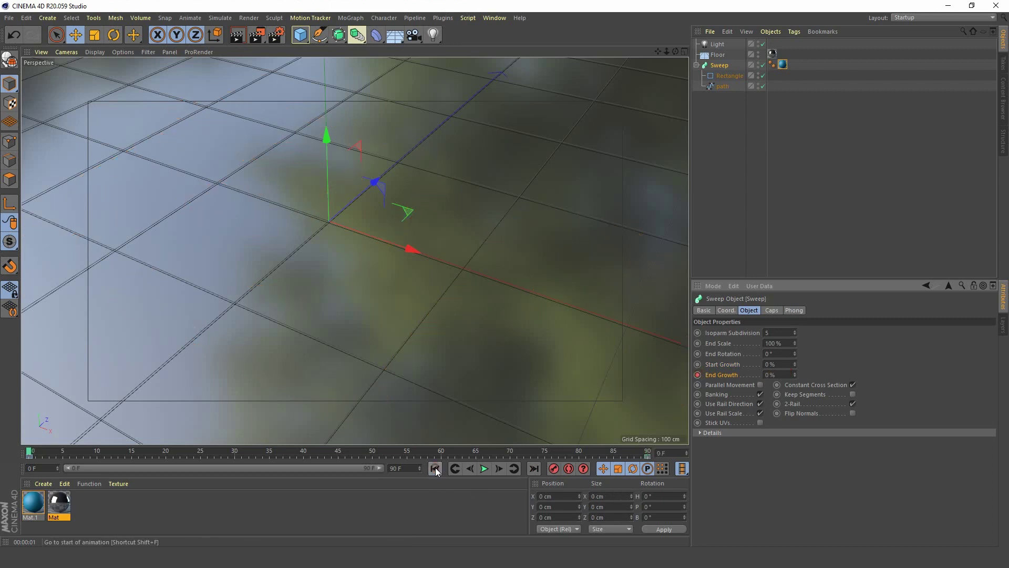
left_click(482, 468)
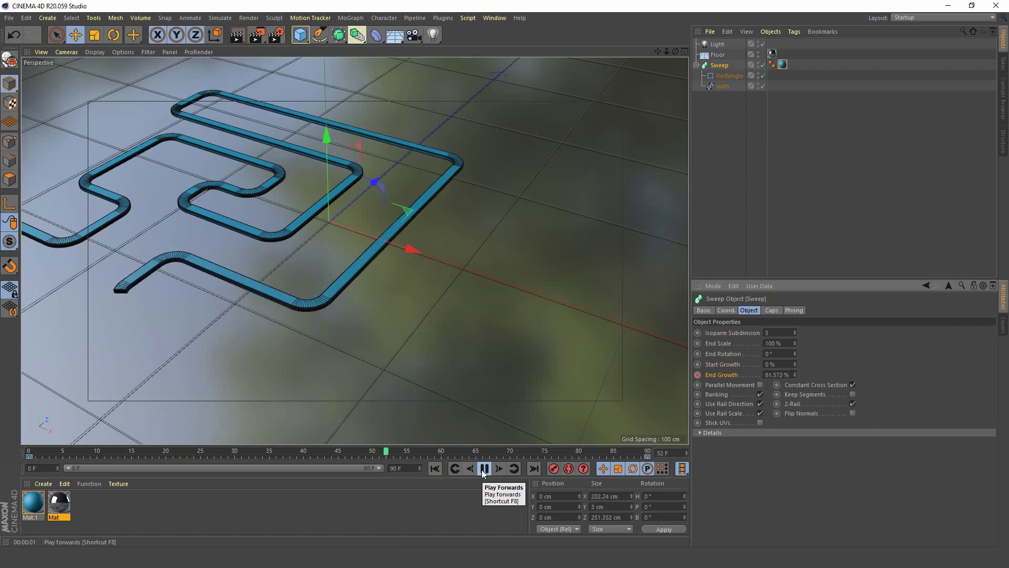
left_click(482, 468)
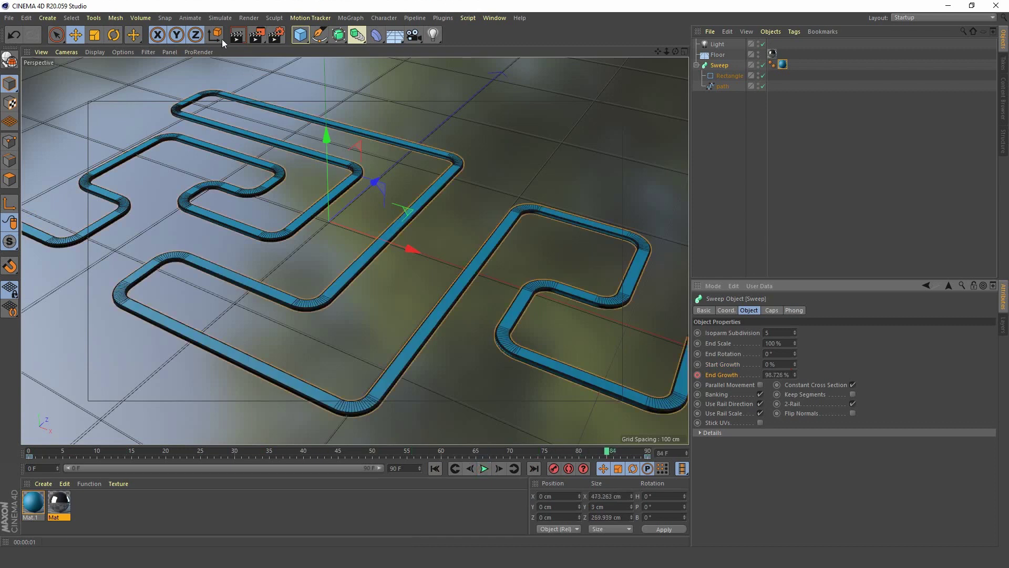
Stretch an interactive render region over the whole view and play the growth animation rendered.
left_click_drag(257, 35, 334, 253)
left_click_drag(188, 155, 22, 57)
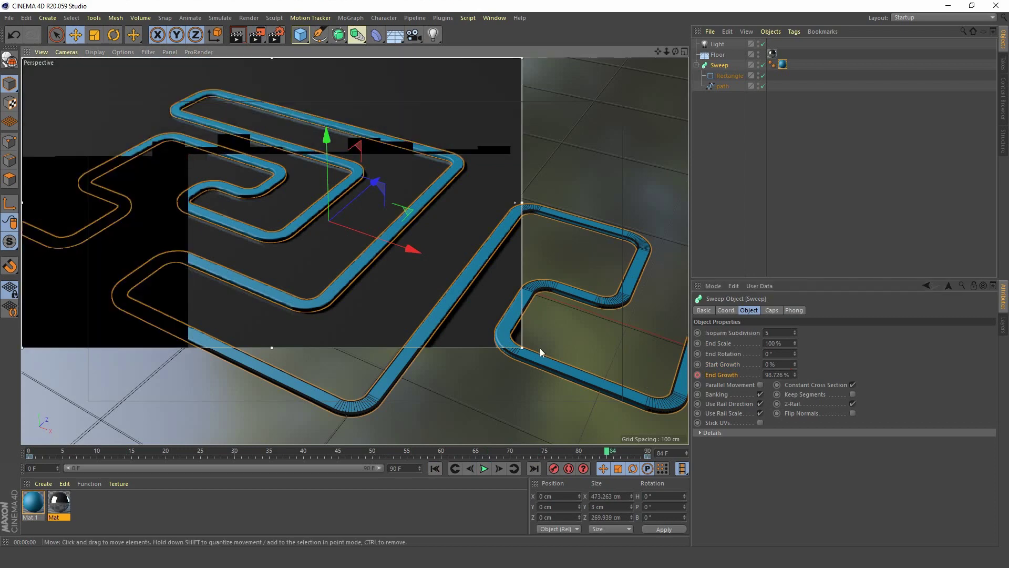
left_click_drag(526, 347, 735, 439)
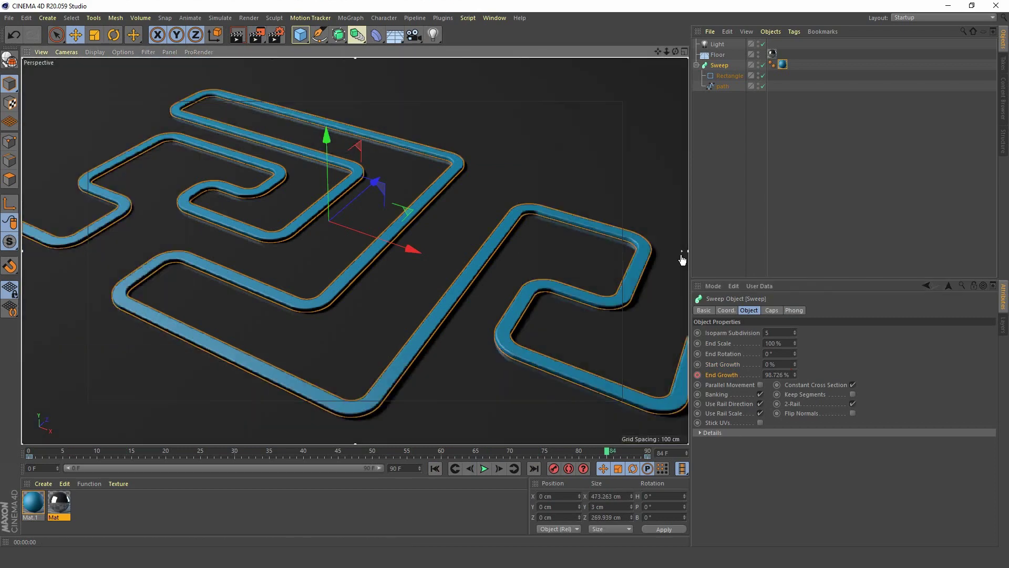
left_click(704, 189)
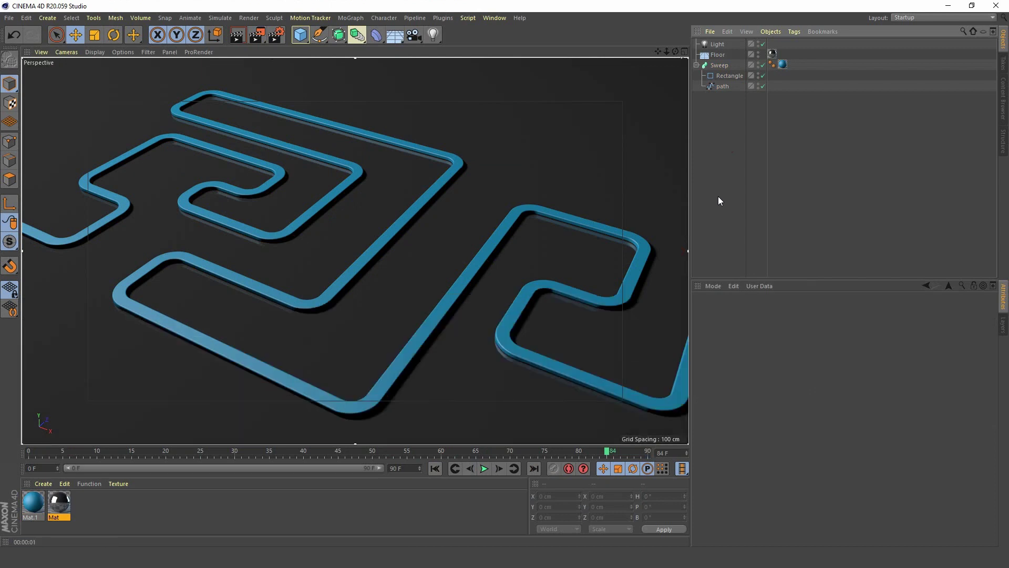
left_click(436, 468)
left_click(484, 468)
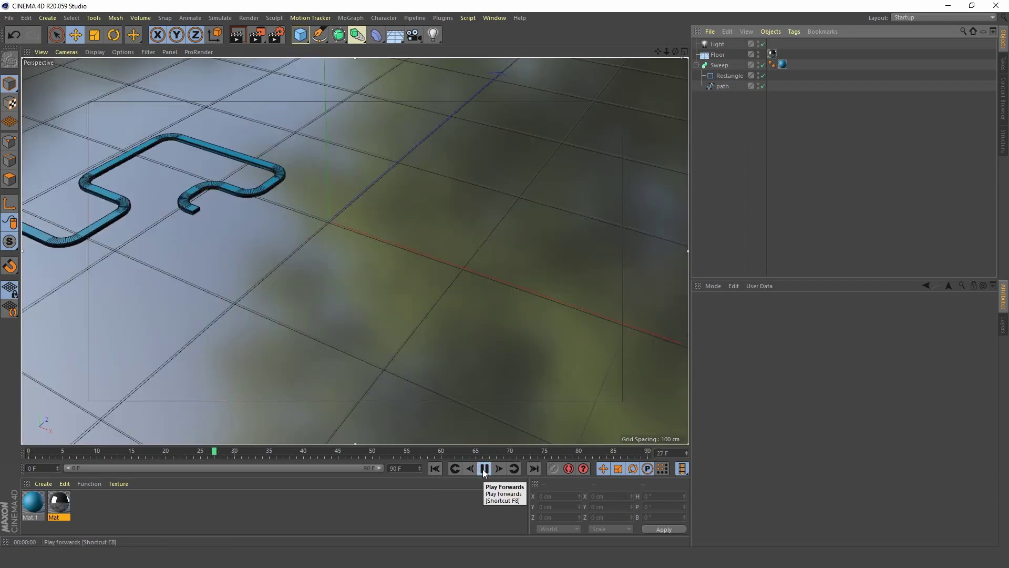
left_click(484, 468)
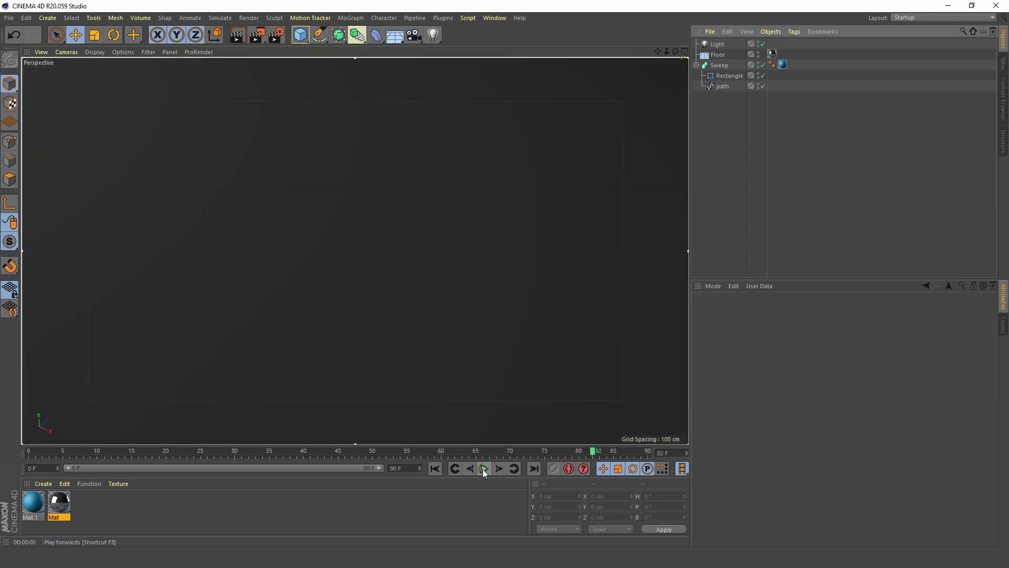
Duplicate the sweep as Sweep.1 and rotate the copy upright on its pitch axis.
left_click(727, 66)
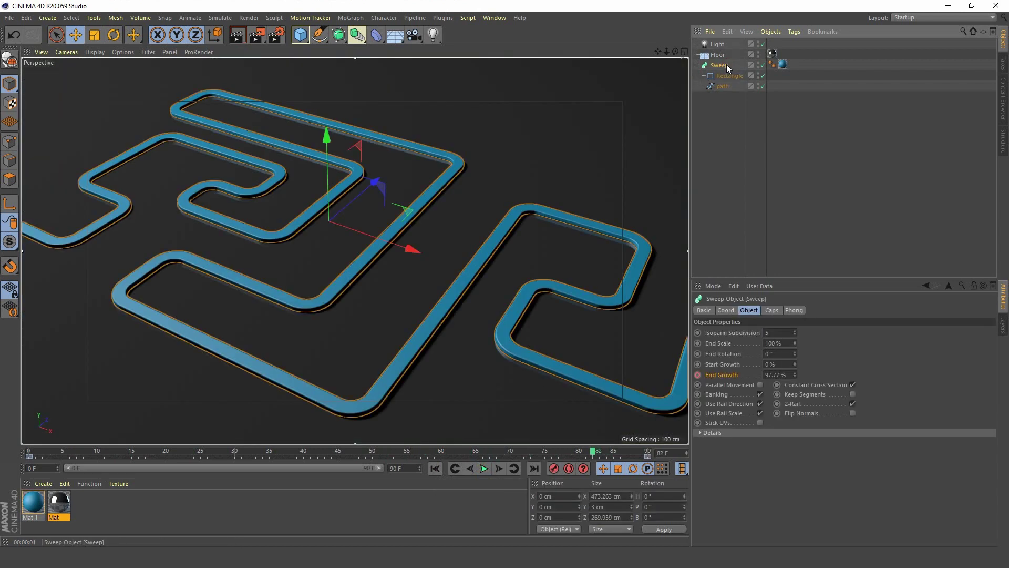
left_click_drag(727, 64, 726, 105)
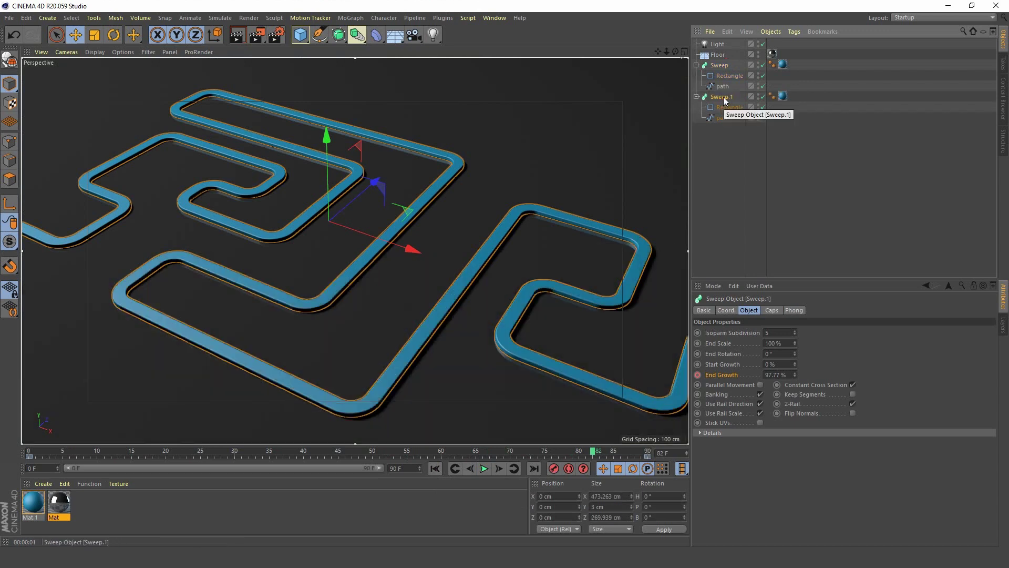
key("r")
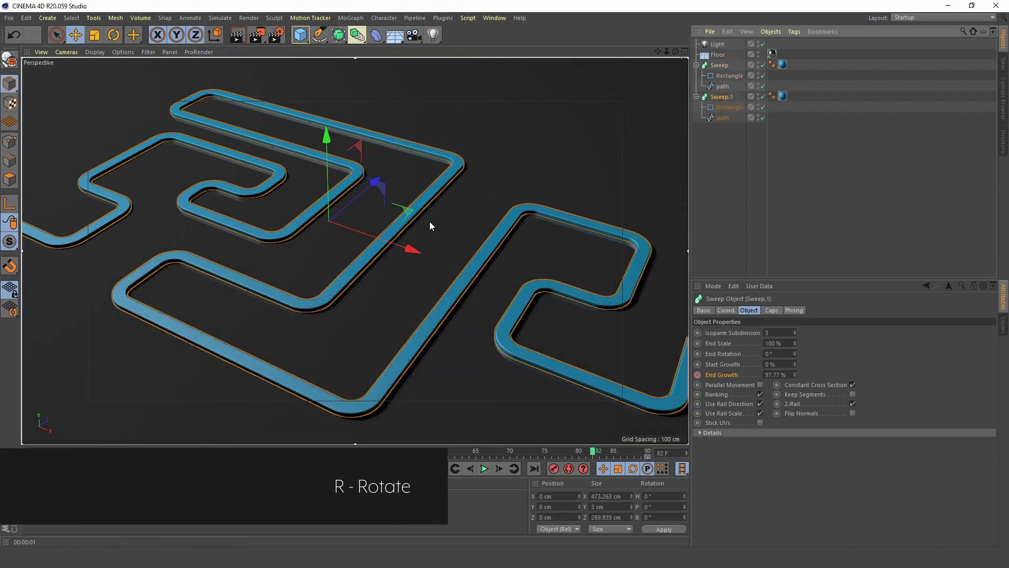
key("r")
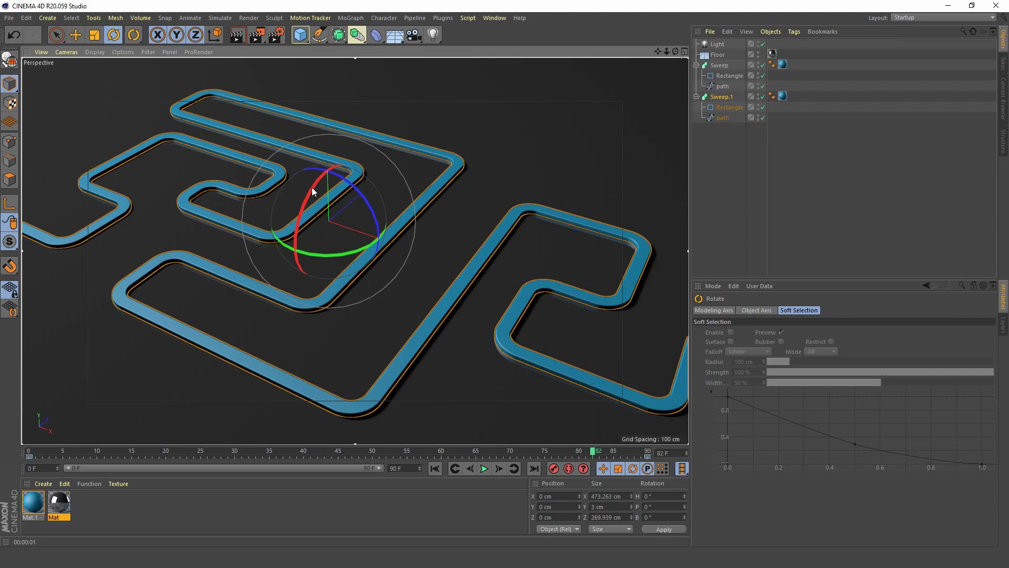
left_click_drag(311, 187, 298, 267)
Render viewport previews of the upright track while adjusting the view around both tracks.
key("ctrl+r")
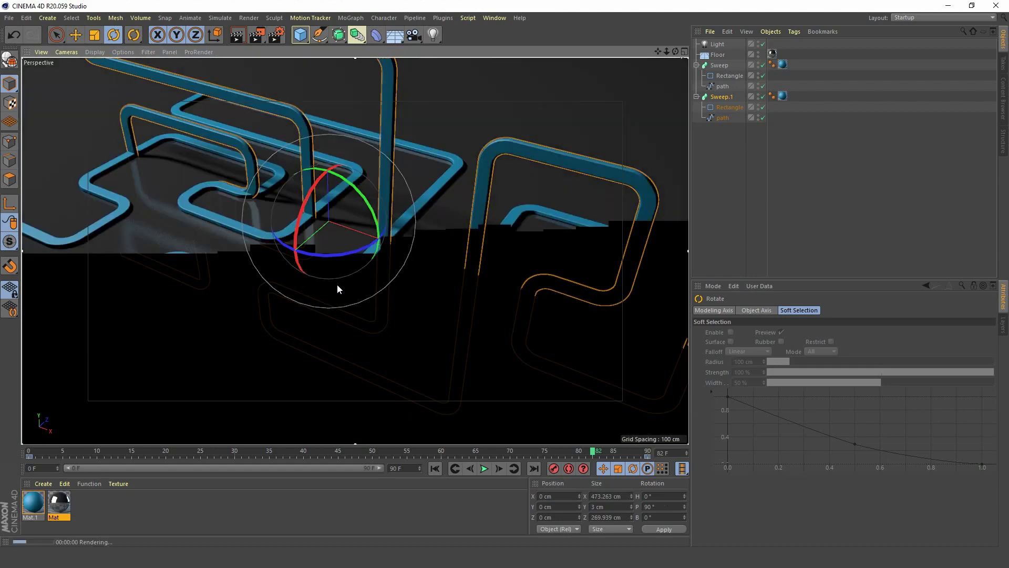
mouse_move(405, 220)
left_mouse_down("alt")
mouse_move(379, 276)
mouse_move(383, 257)
left_mouse_up("alt")
right_click_drag(383, 258, 393, 241, "alt")
left_click_drag(393, 242, 377, 253, "alt")
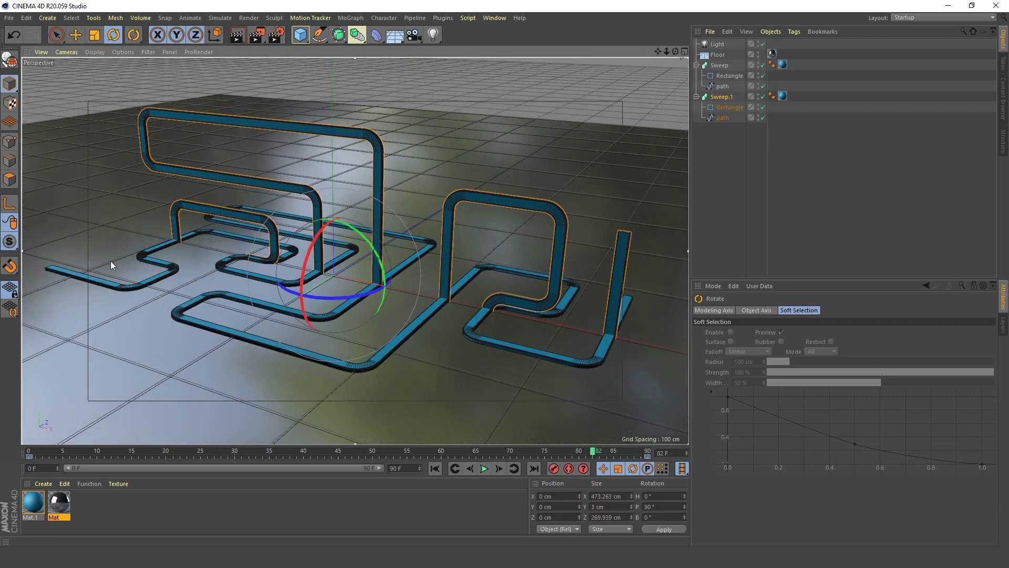
key("ctrl+r")
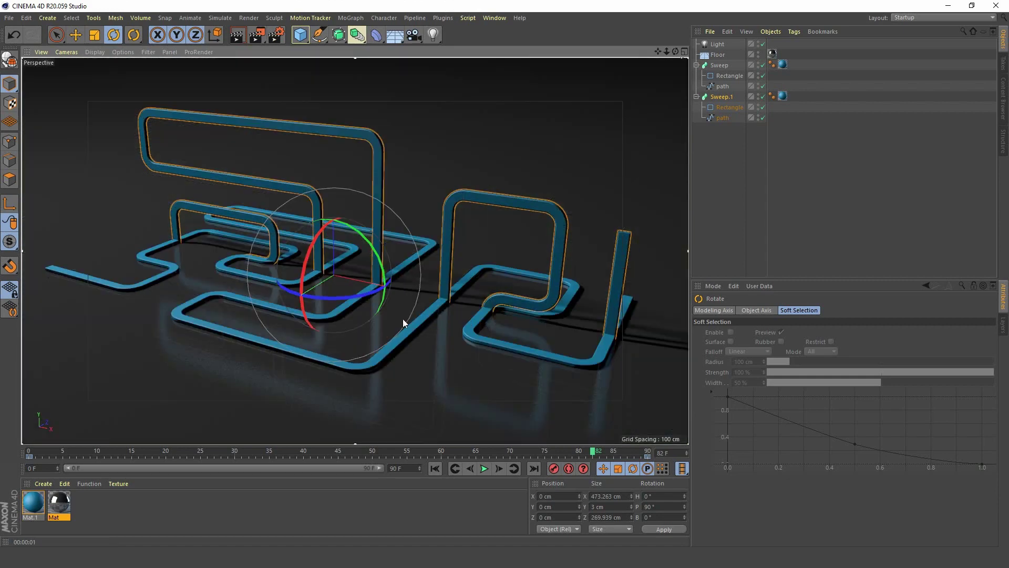
mouse_move(366, 317)
left_mouse_down("alt")
mouse_move(383, 298)
mouse_move(383, 310)
left_mouse_up("alt")
key("ctrl+r")
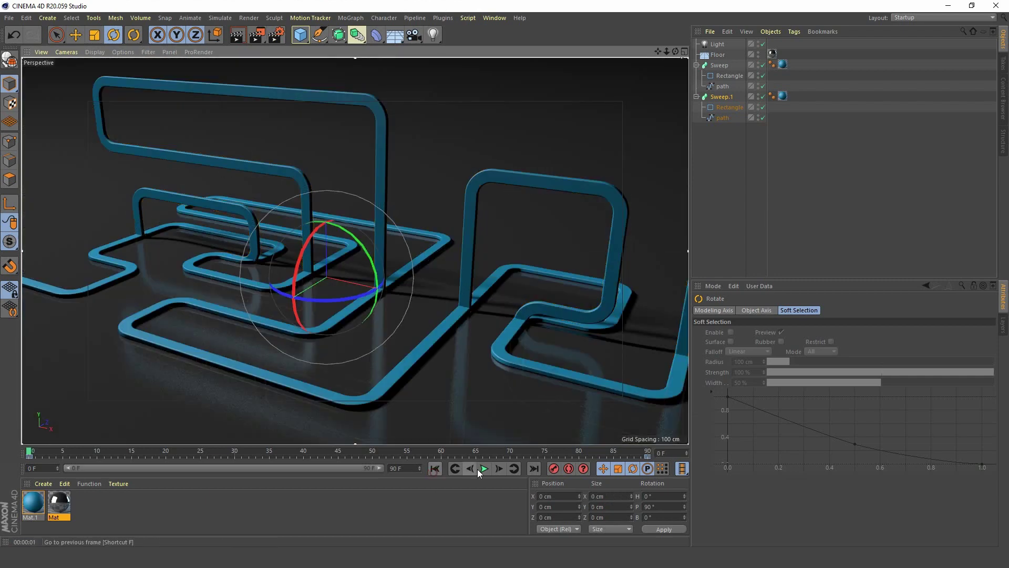
Play and stop the growth animation, render the frame, and deselect Sweep.1.
left_click(484, 468)
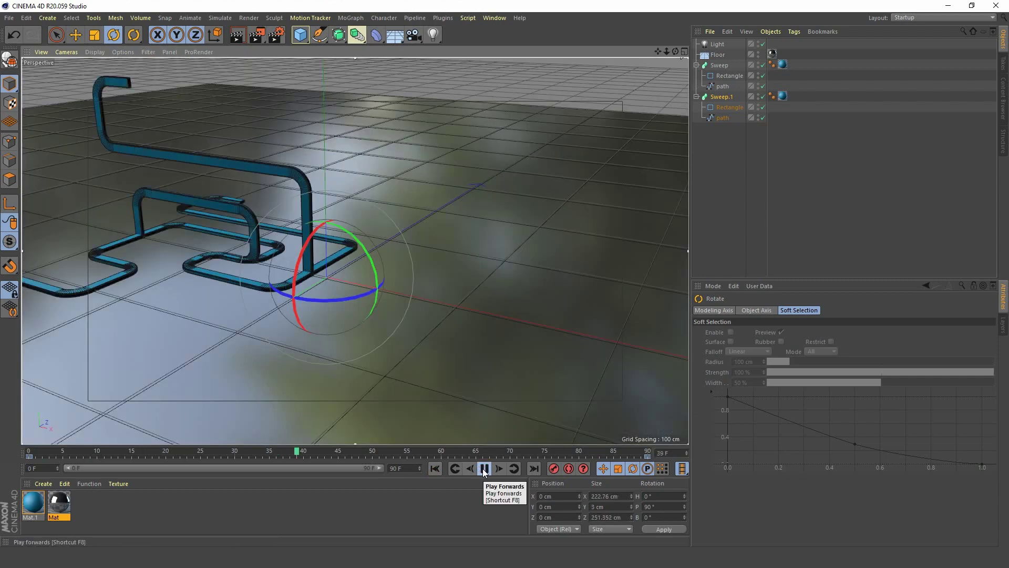
left_click(484, 468)
key("ctrl+r")
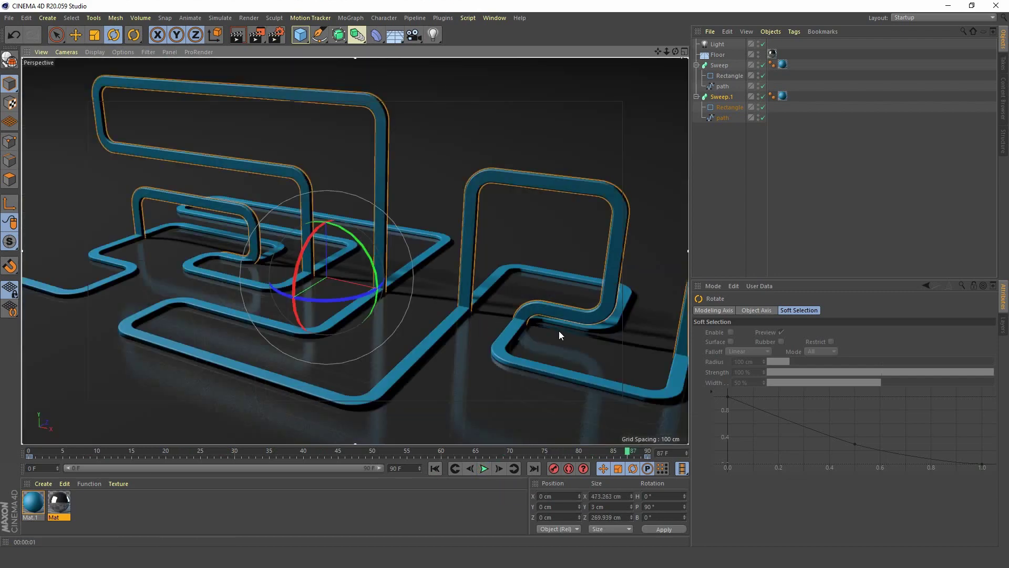
left_click(734, 178)
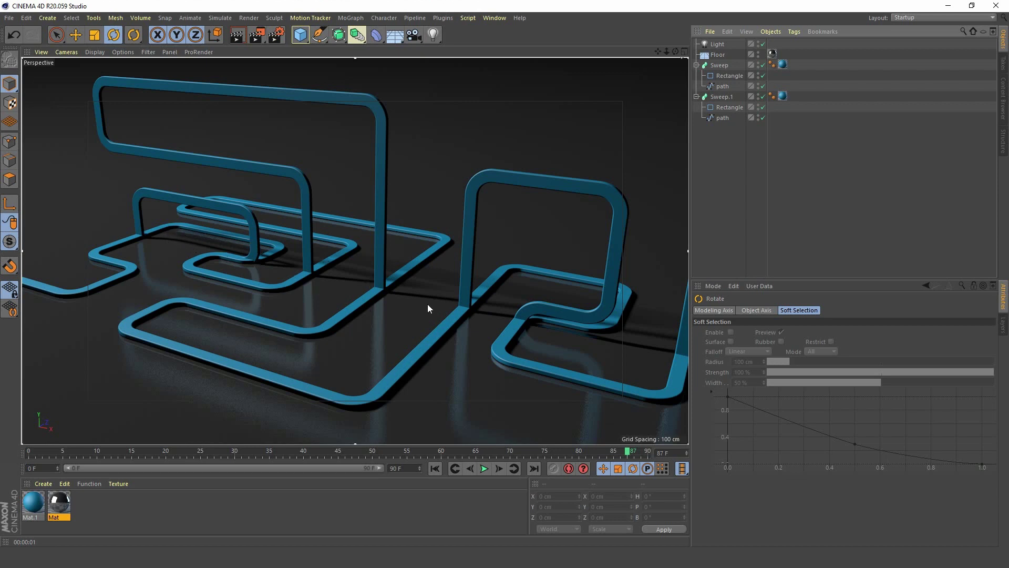
In the Top view, move the light to about X -275 cm, Z -257 cm, then render Perspective.
middle_click(481, 232)
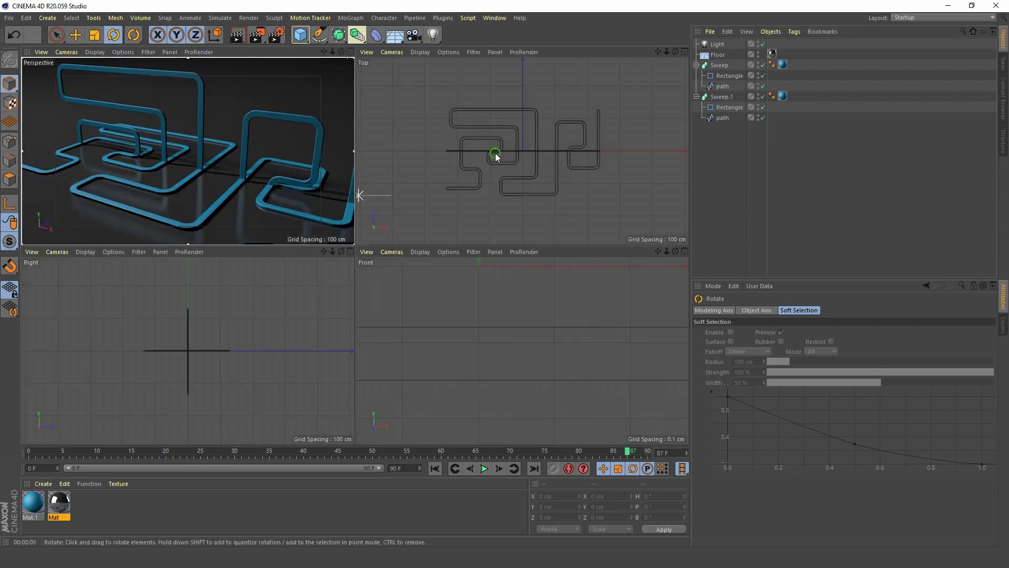
middle_click(495, 156)
scroll(367, 252, "down", 5)
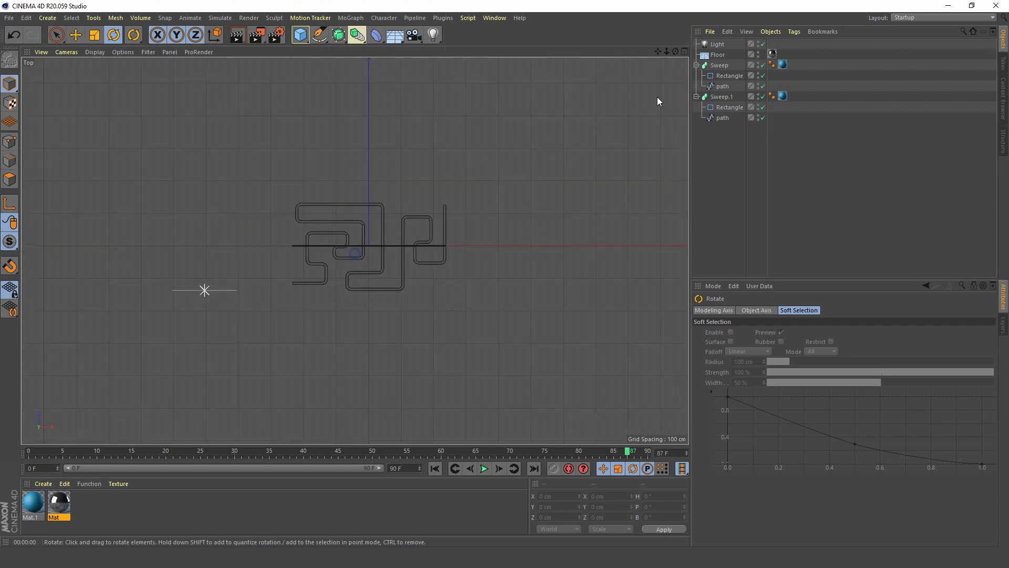
left_click(204, 289)
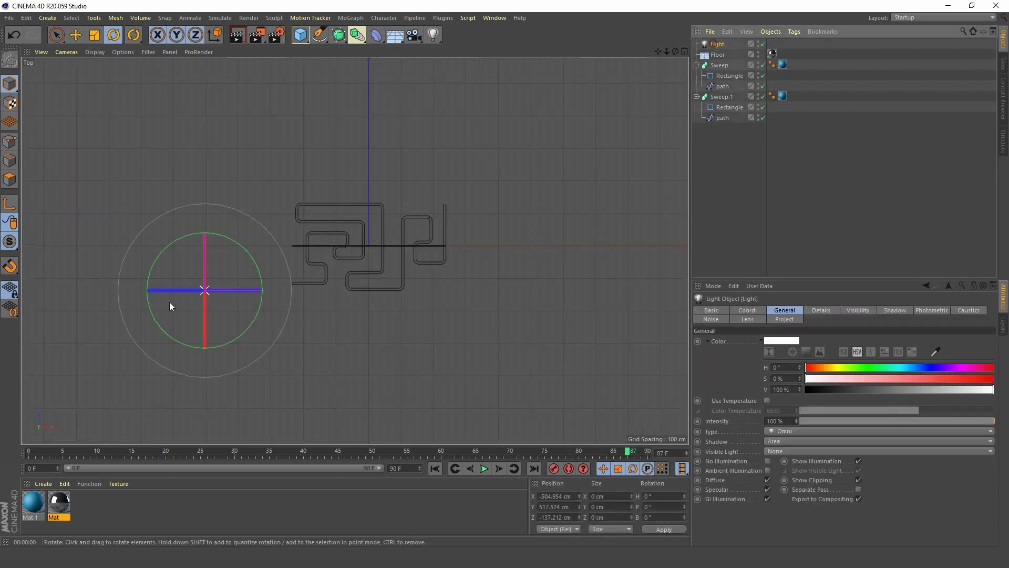
left_click(75, 35)
left_click_drag(258, 229, 333, 274)
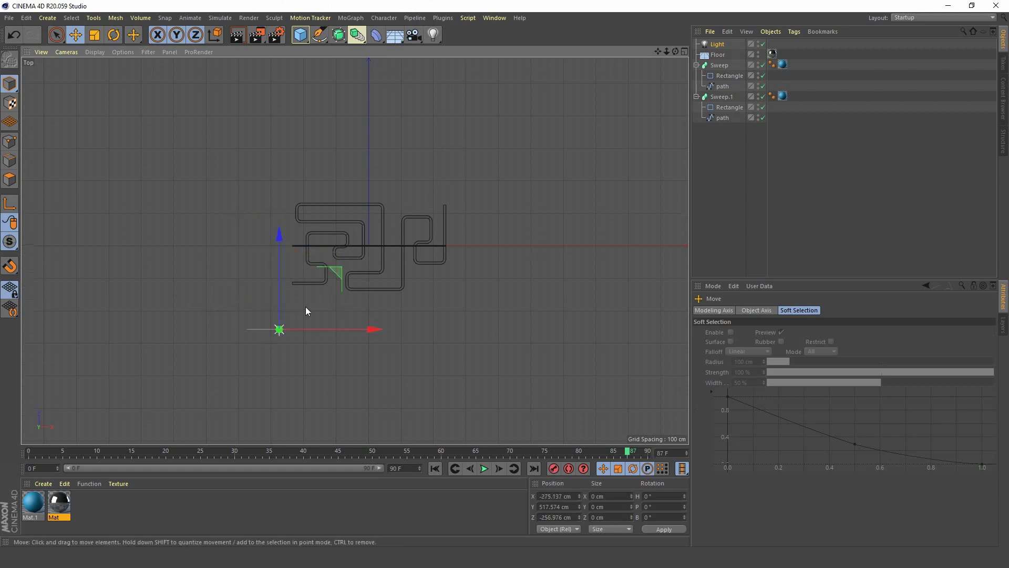
middle_click(449, 173)
key("F1")
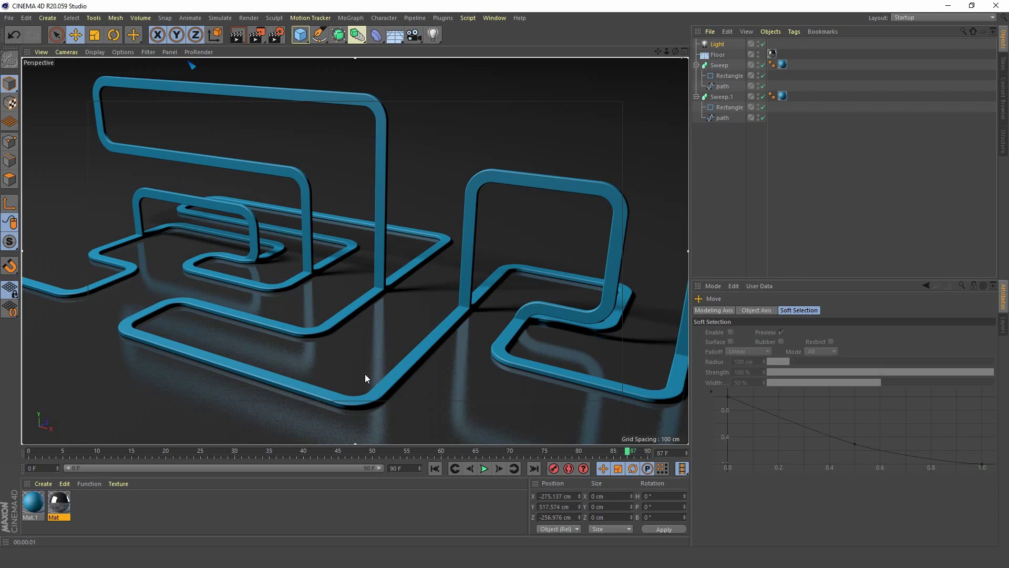
Add an Ambient Occlusion effect in Render Settings, then close the window.
left_click(281, 35)
left_click_drag(417, 23, 630, 27)
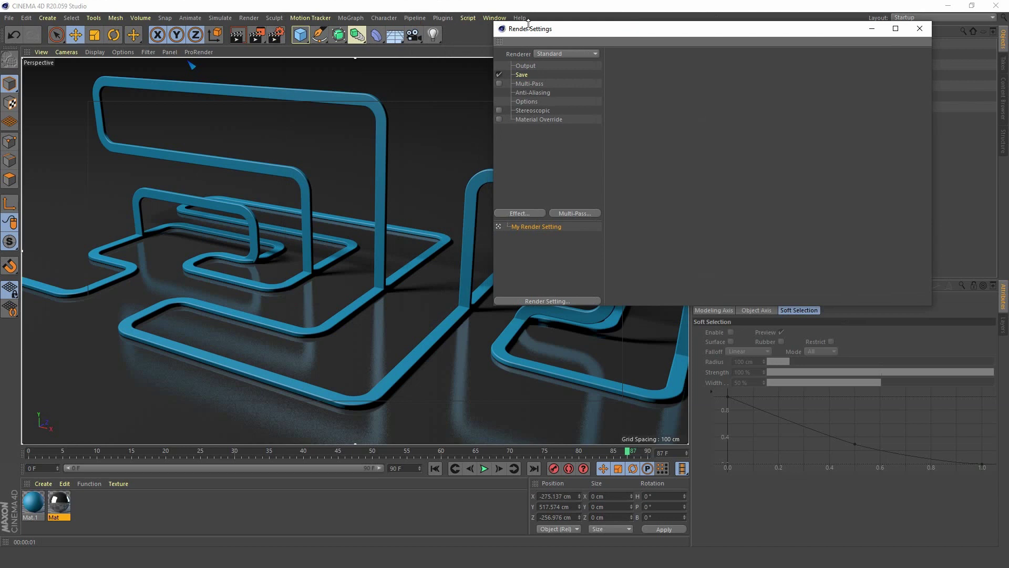
left_click(530, 214)
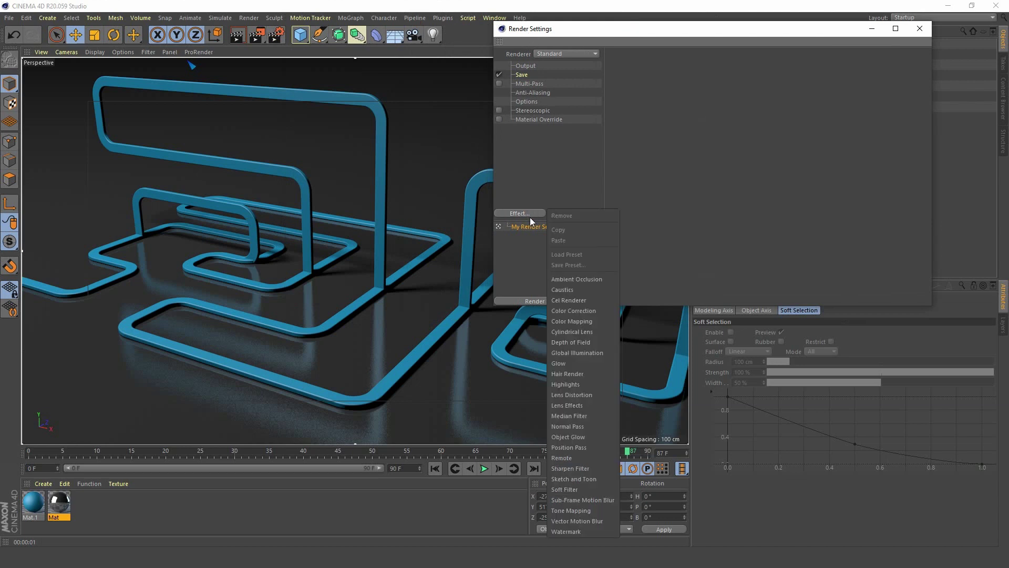
left_click(596, 280)
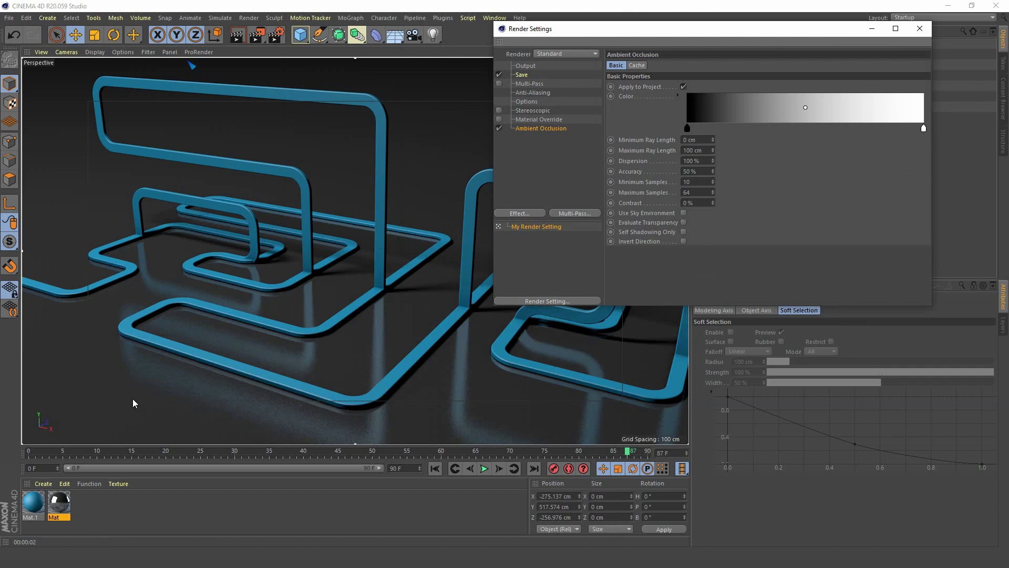
left_click(918, 29)
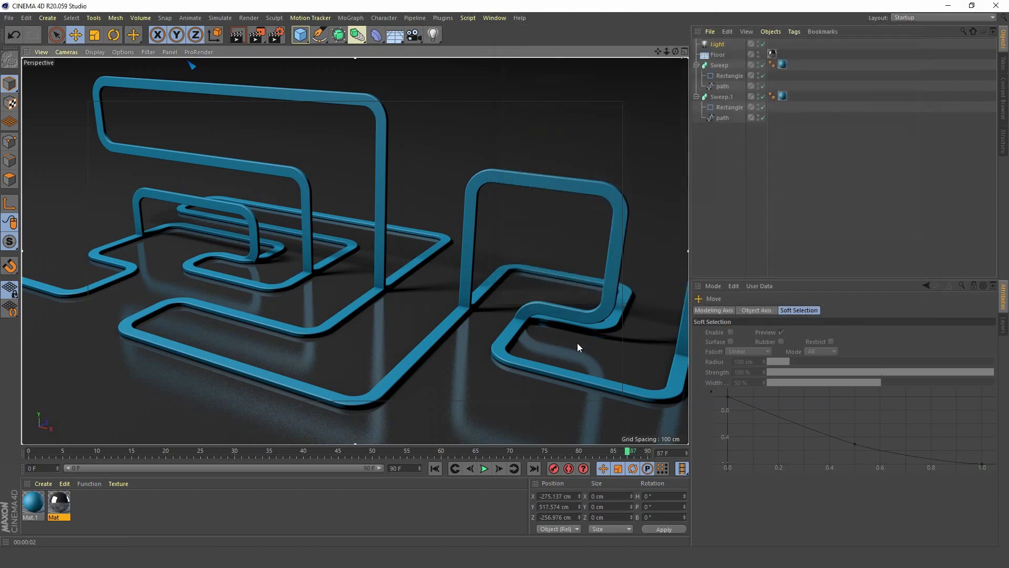
Set the Mat material's reflectance layer roughness to 3%.
double_click(52, 509)
left_click_drag(366, 83, 813, 69)
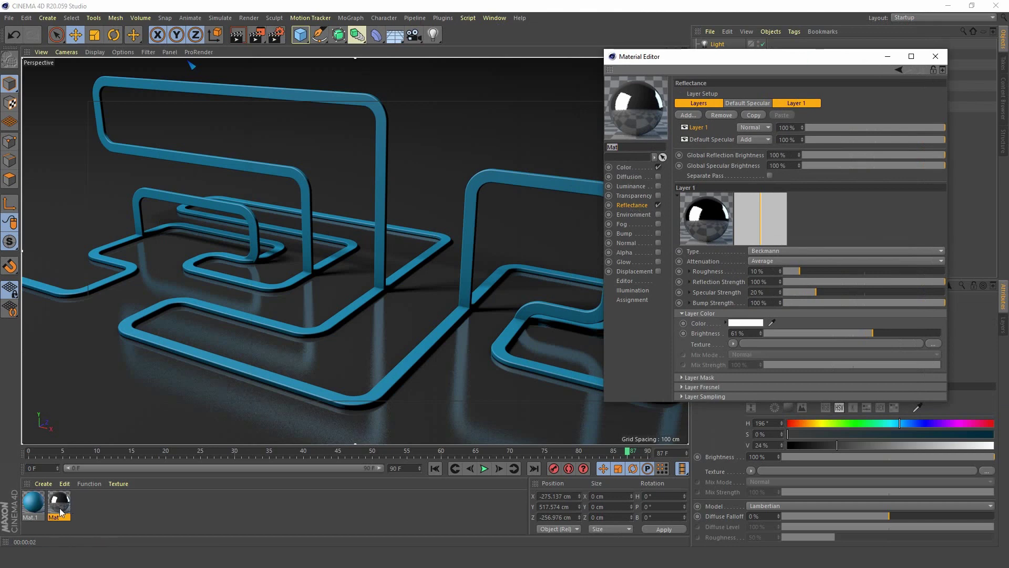
left_click(645, 210)
left_click_drag(794, 271, 782, 271)
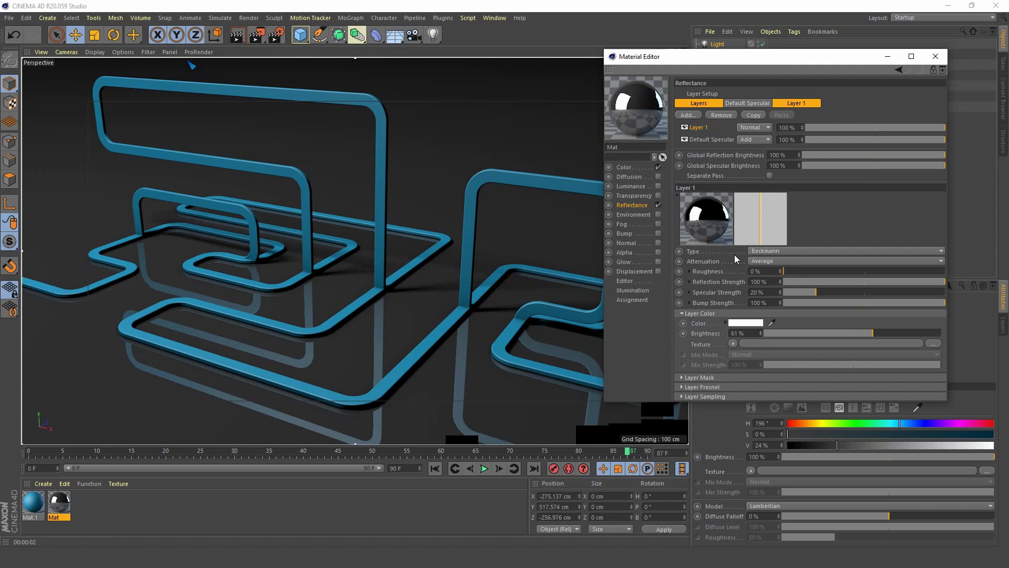
left_click(771, 271)
type("3")
key("Return")
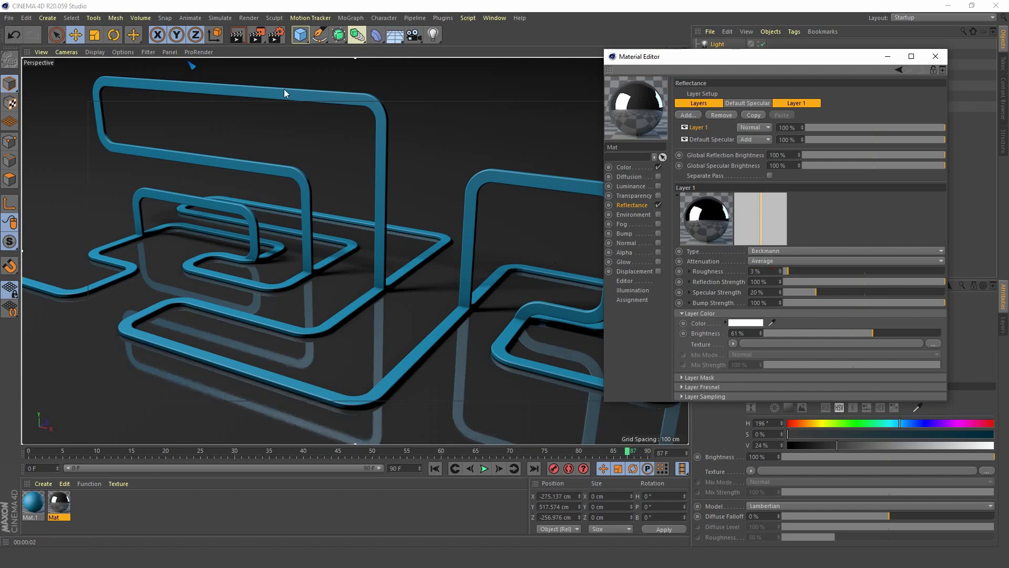
Set anti-aliasing to Best with Max Level 2x2, then close Render Settings.
left_click(277, 35)
left_click_drag(384, 25, 661, 48)
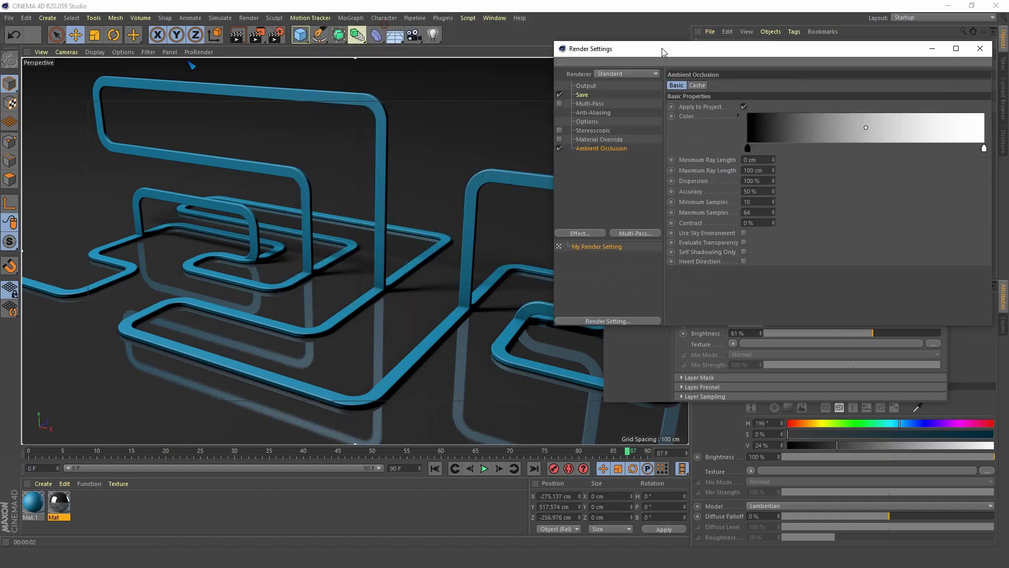
left_click(597, 112)
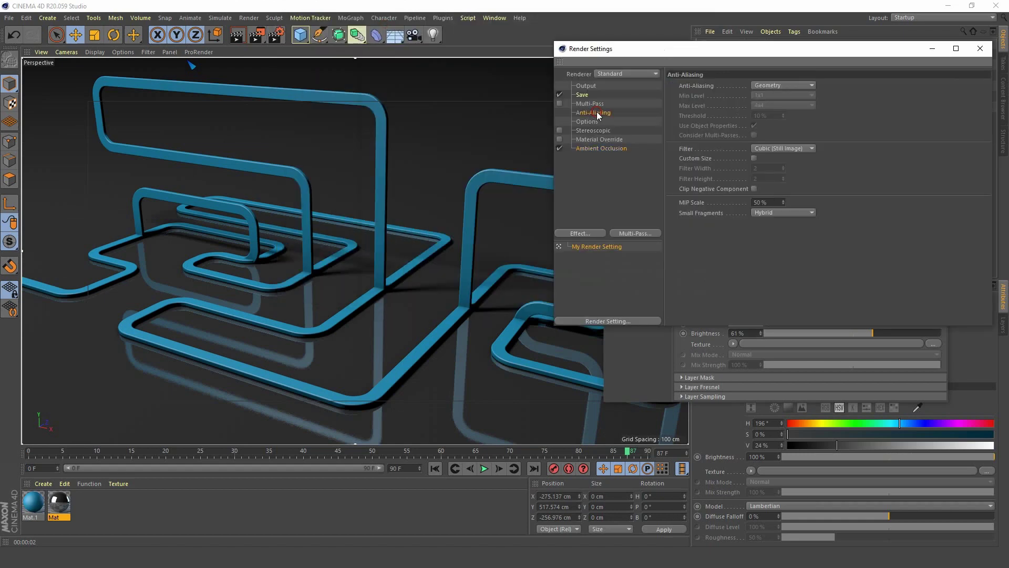
left_click(789, 84)
left_click(779, 118)
left_click(771, 105)
left_click(773, 128)
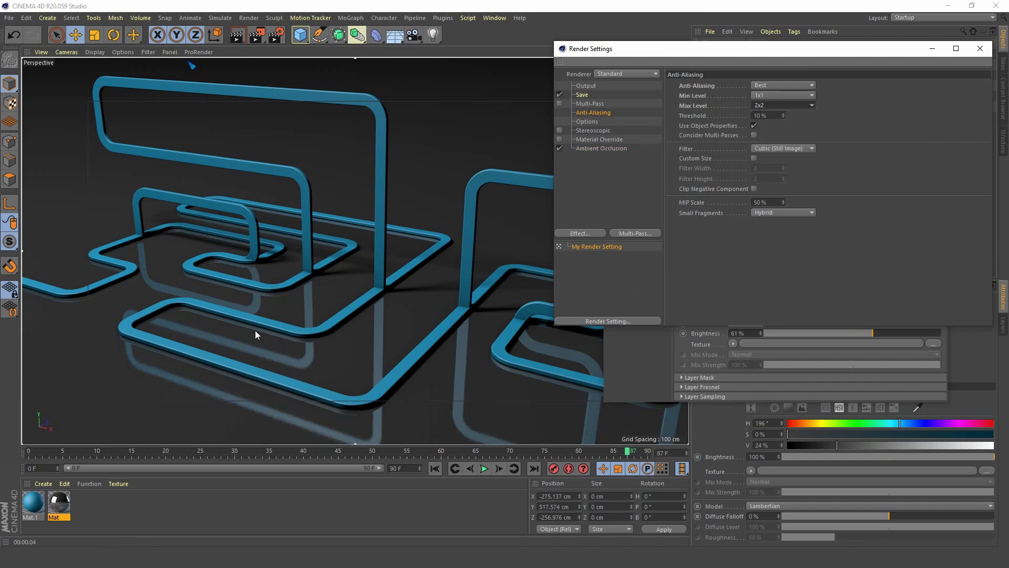
left_click(980, 48)
Close the Material Editor, preview the growth animation, and render the viewport at frame 83.
left_click(935, 58)
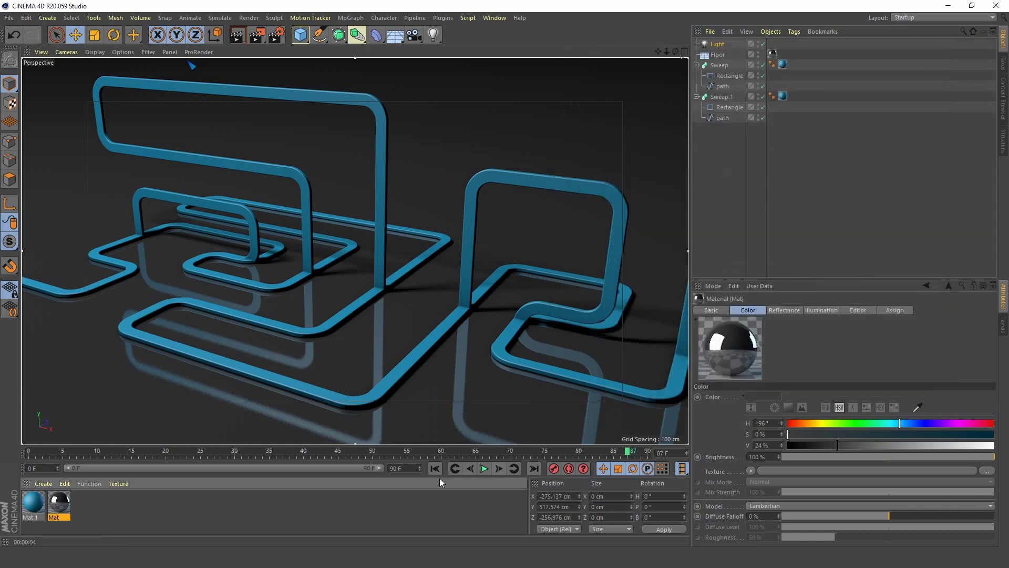
left_click(484, 469)
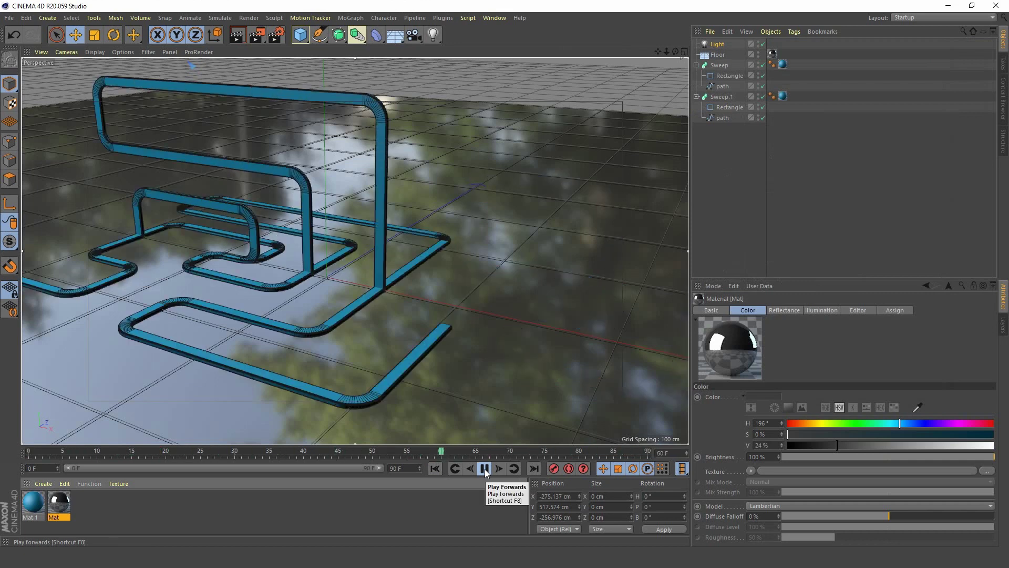
left_click(484, 468)
key("ctrl+r")
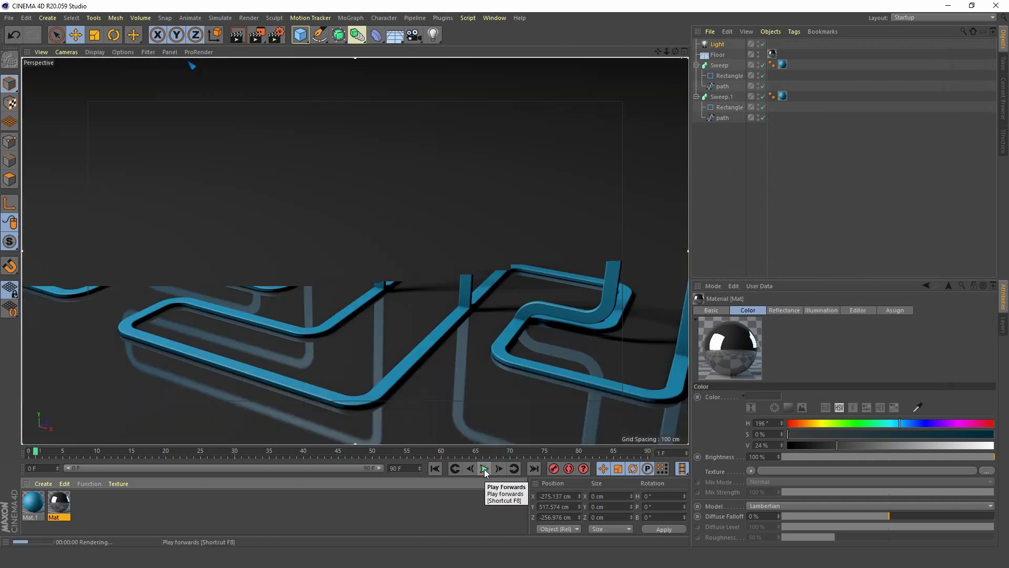
left_click(484, 468)
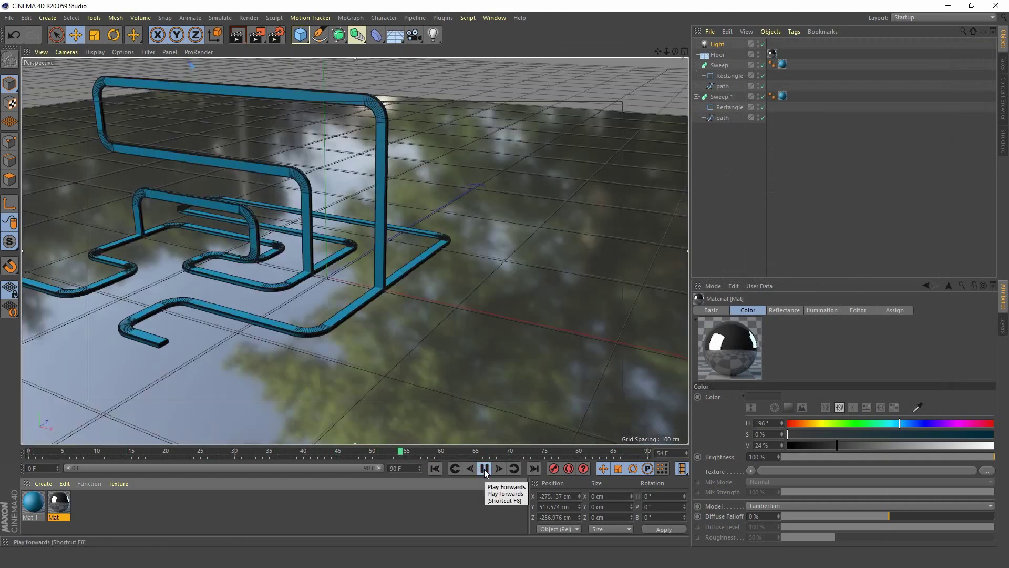
left_click(484, 469)
key("ctrl+r")
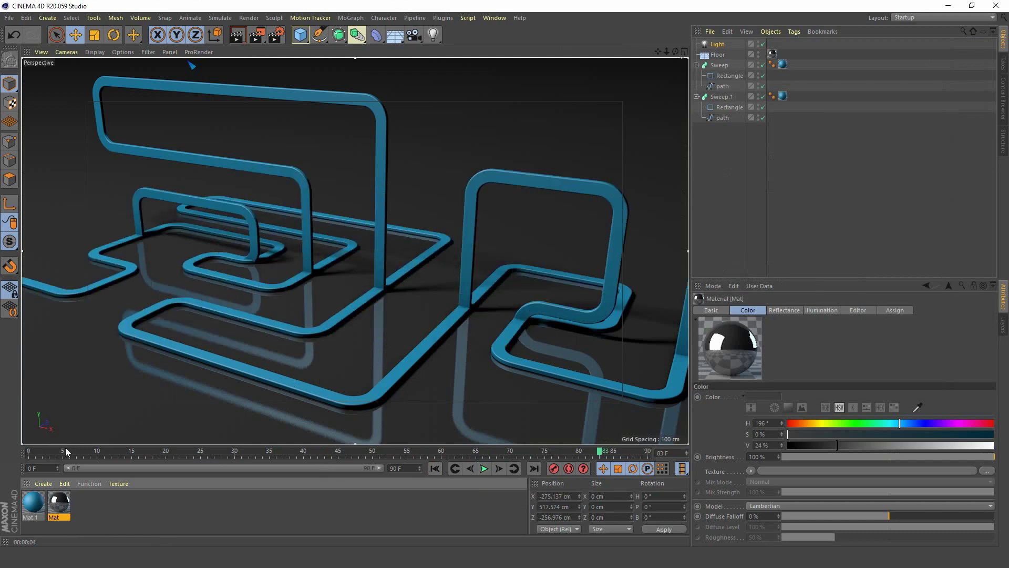
Set the animation end frame to 300 and extend the preview range to all 300 frames.
double_click(414, 467)
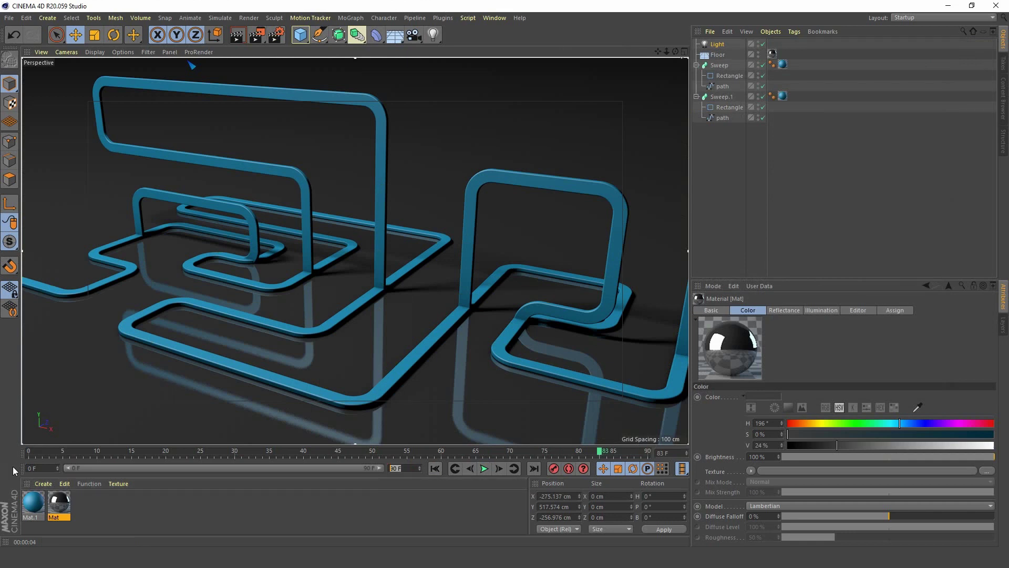
type("300")
key("Return")
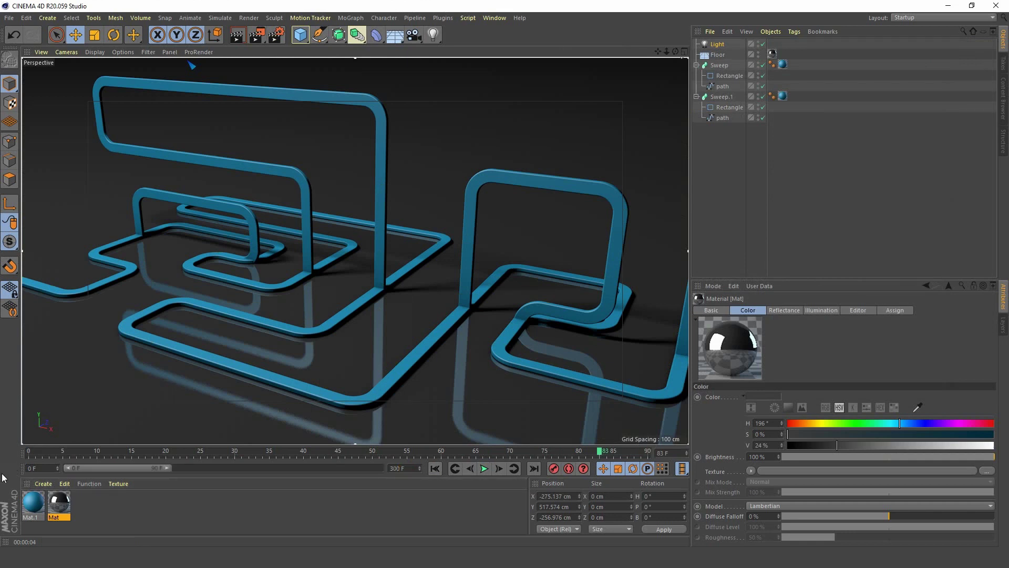
double_click(120, 466)
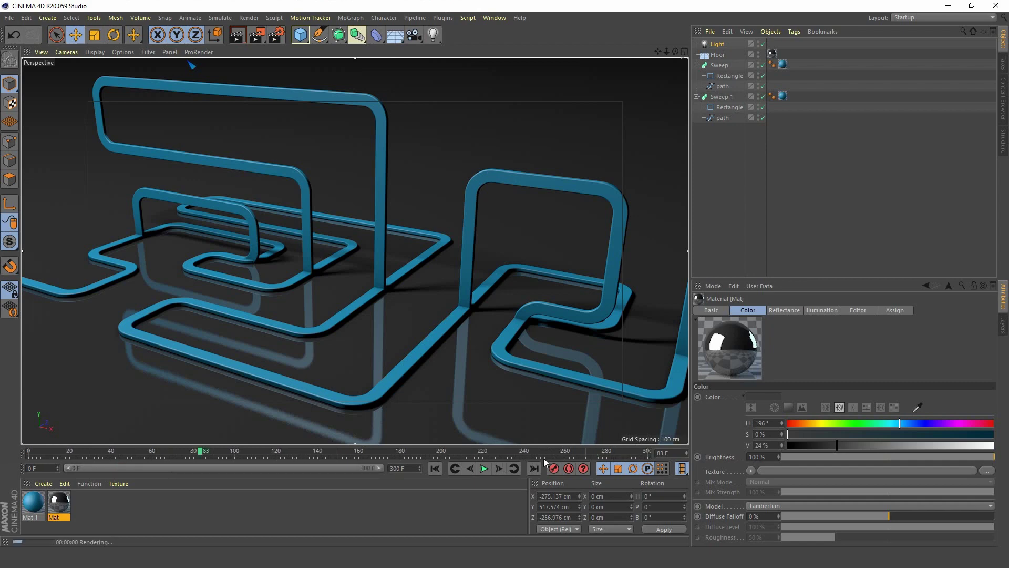
left_click_drag(201, 455, 237, 459)
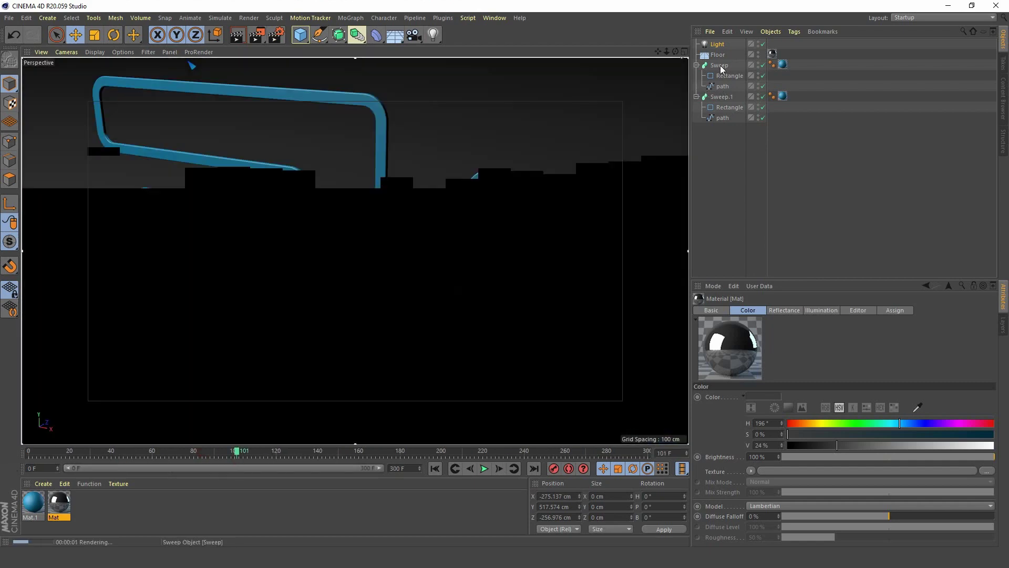
Move the End Growth keys of Sweep and Sweep.1 to frame 300 and play from the start.
left_click(720, 65)
left_click(723, 97, "ctrl")
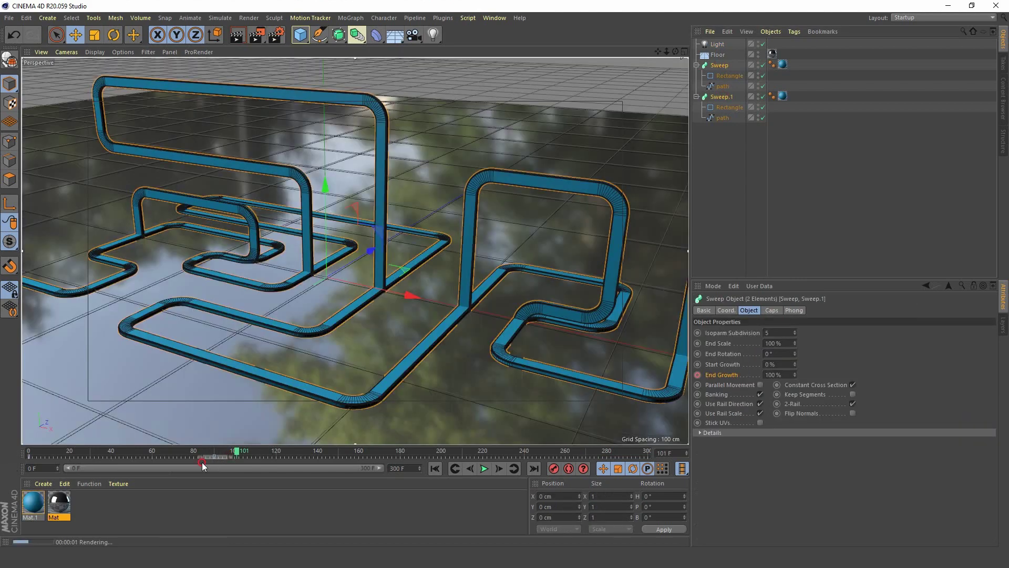
left_click_drag(202, 463, 647, 458)
left_click(435, 468)
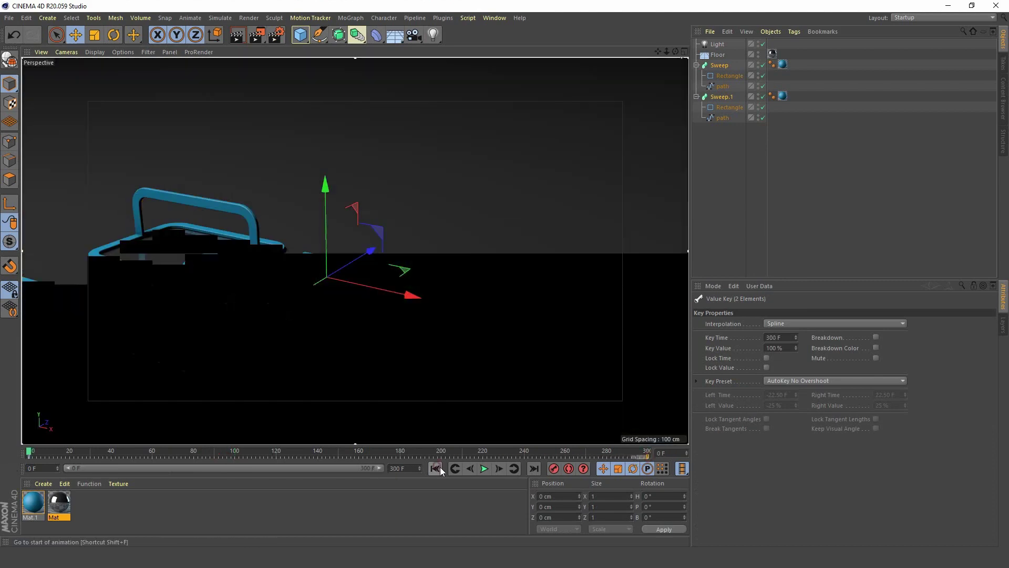
left_click(483, 469)
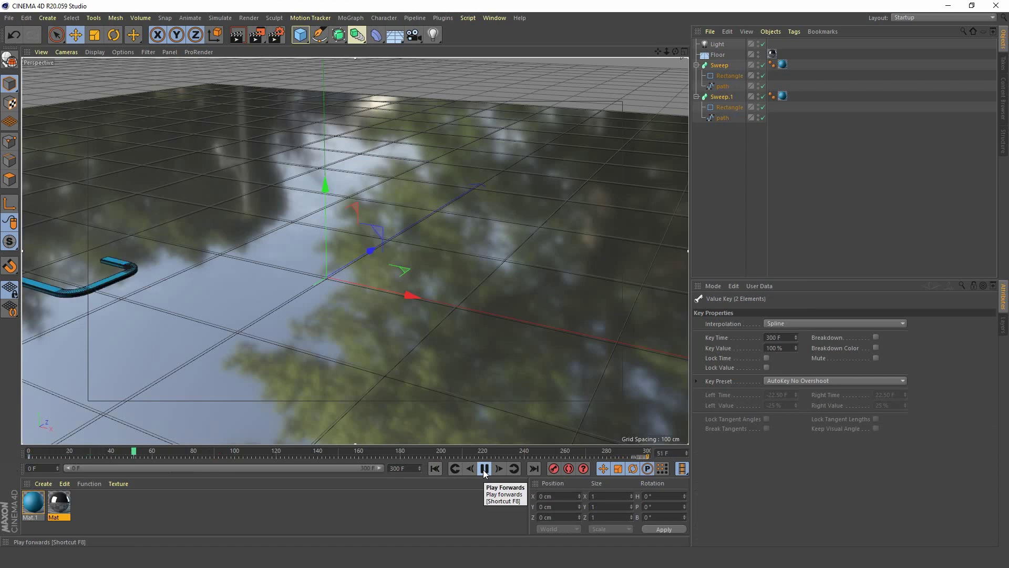